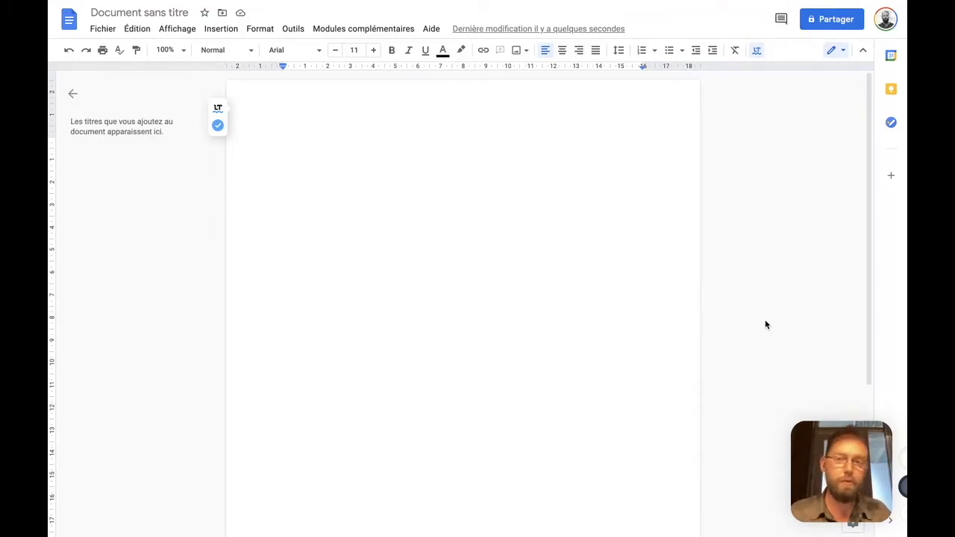
Write "Page de vente Copytraining" on the first line and format it with the document title style
text(Page de vente )
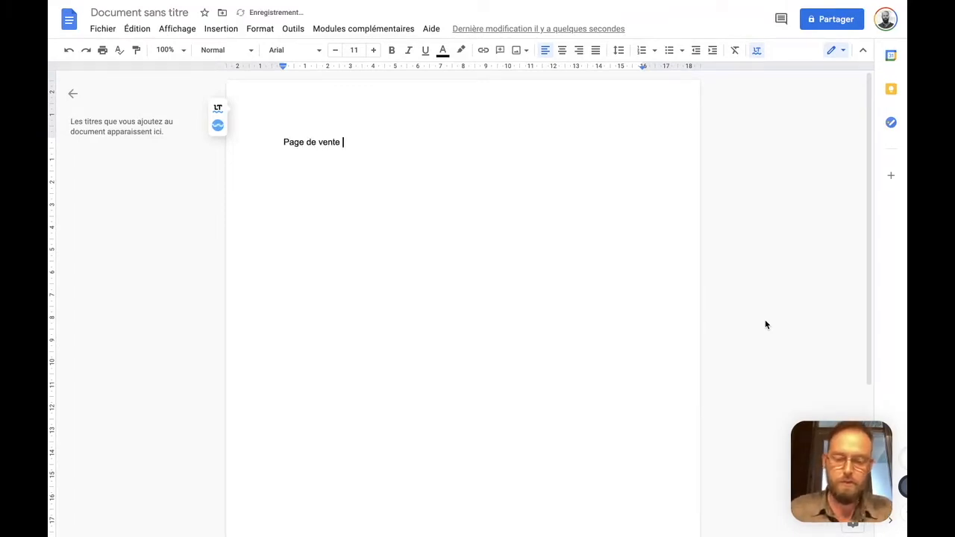
text(Copytraining)
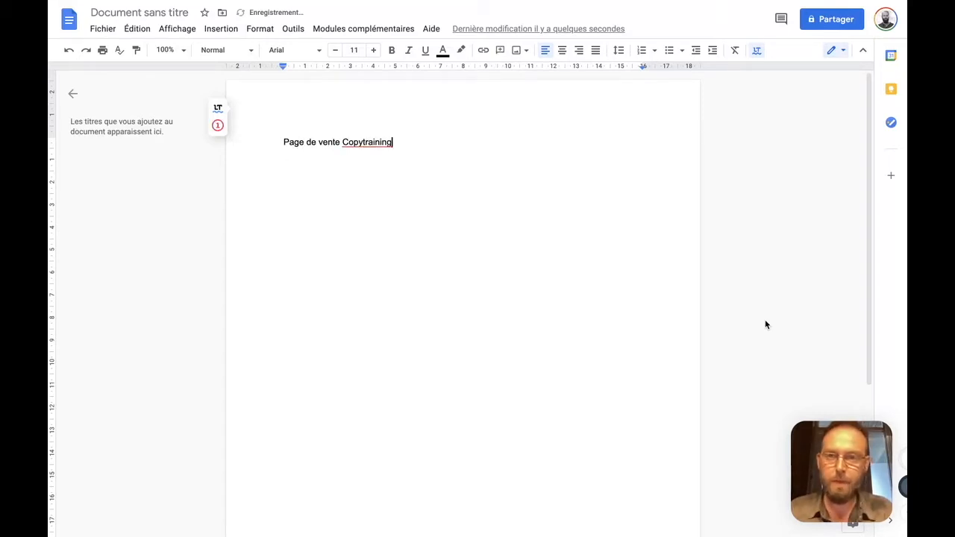
click(224, 50)
click(228, 123)
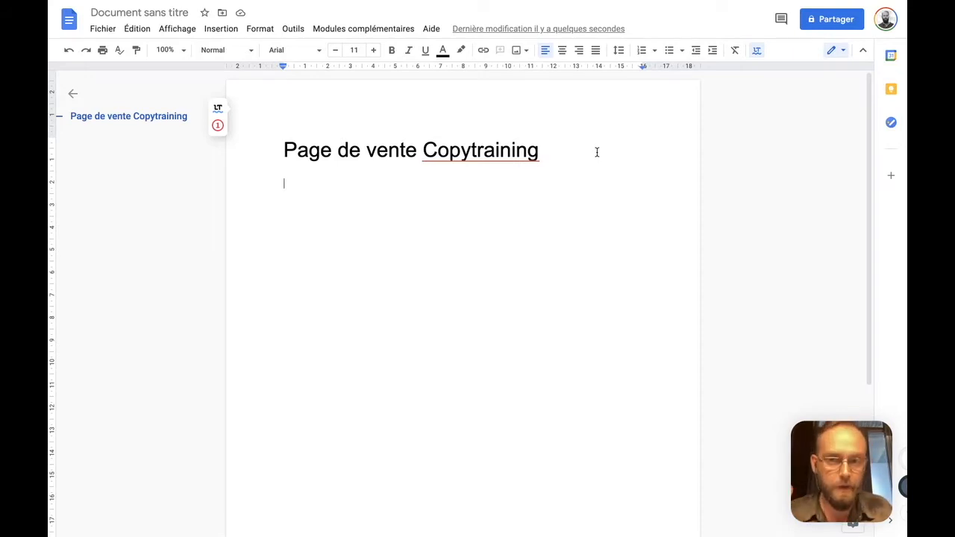
Add the line "Avatar :" under the title and format it as a level-two heading
text(Avatar :)
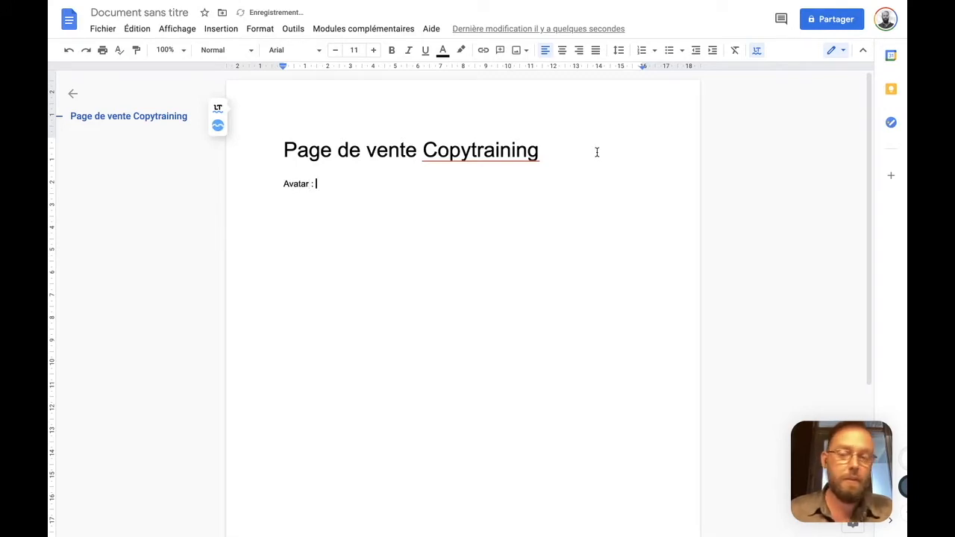
key(shift+Home)
click(216, 50)
click(265, 248)
click(369, 199)
Under the Avatar heading, write "Mon parcours : Fac d'économie + école de commerce (bac +5) -> Etude sup"
key(Return)
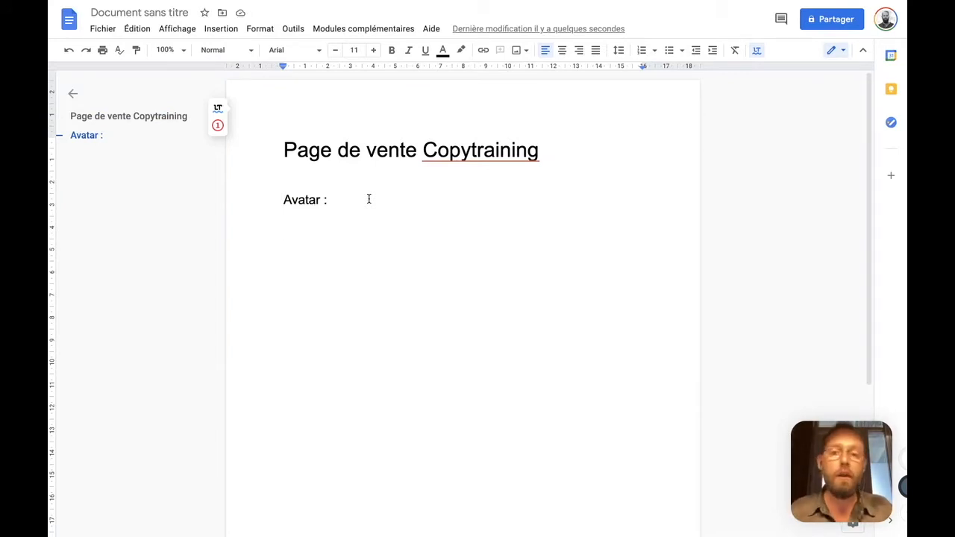
text(Mon pa)
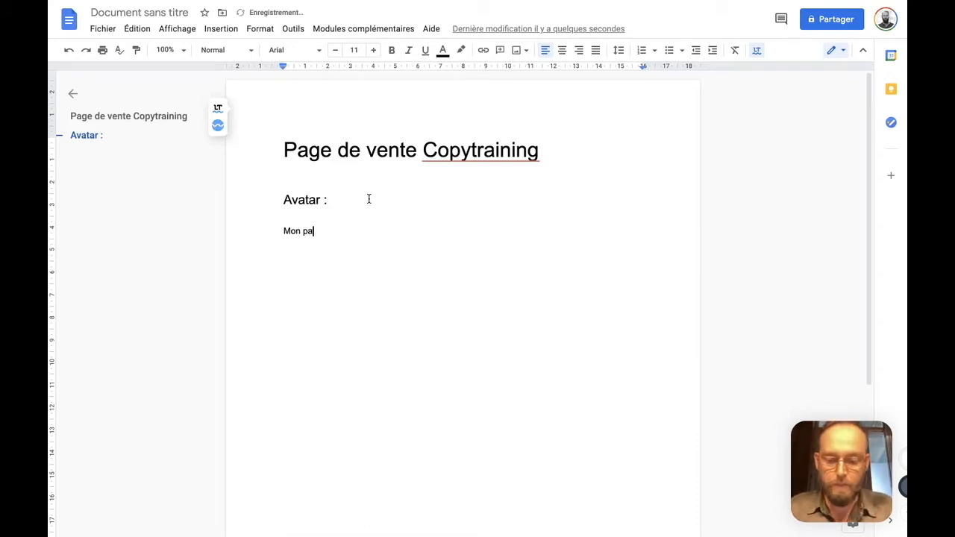
text(rcours : Fac d'éco)
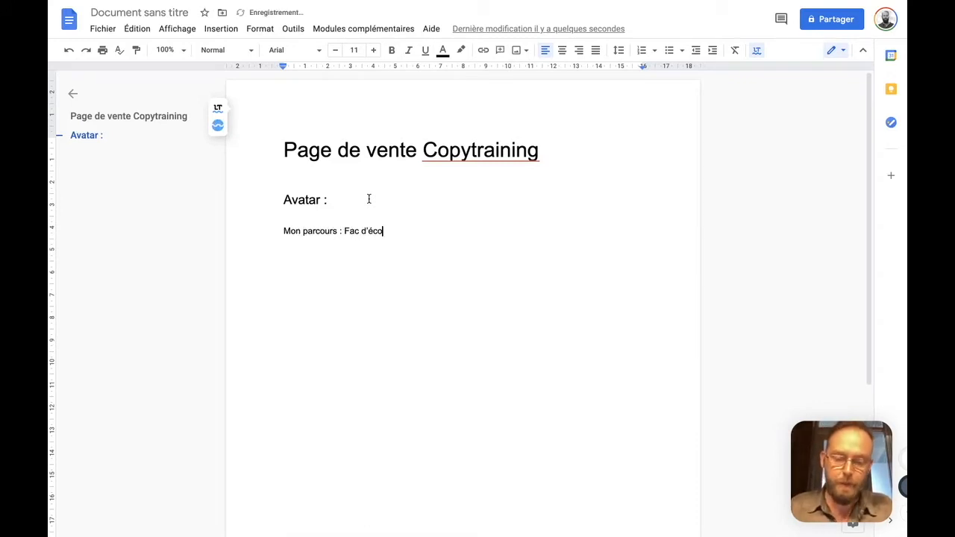
text(nomie + école d)
key(BackSpace)
key(BackSpace)
key(BackSpace)
key(BackSpace)
key(BackSpace)
text(cole de commerce)
key(Return)
key(BackSpace)
text((bac +5))
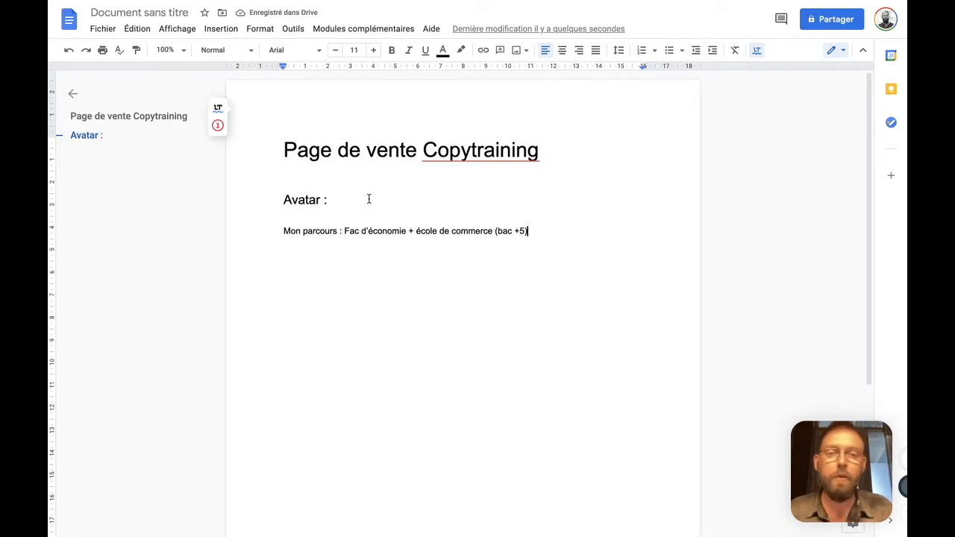
text( -> Etude sup)
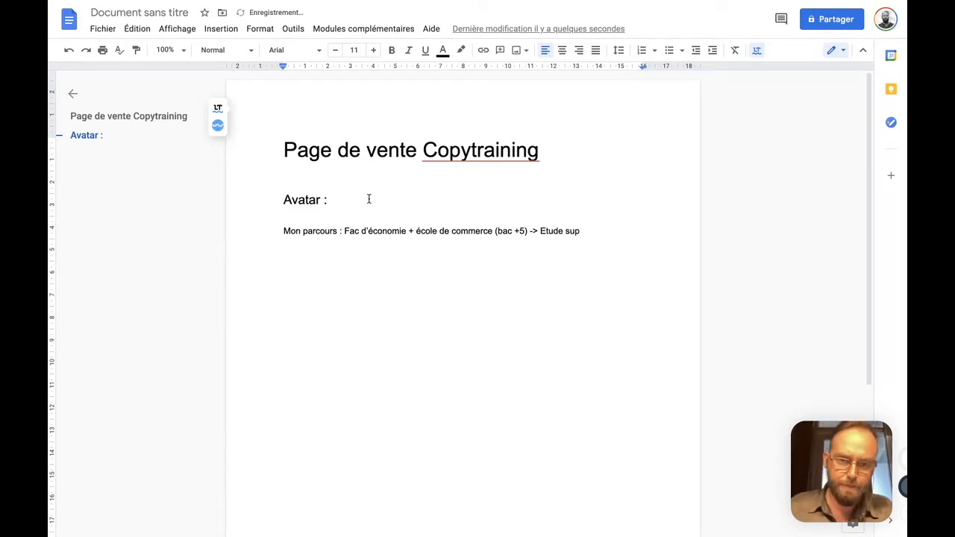
Add the line "Début de carrière dans la banque / cabinets de gestion" below the education line
key(Return)
text(Dé)
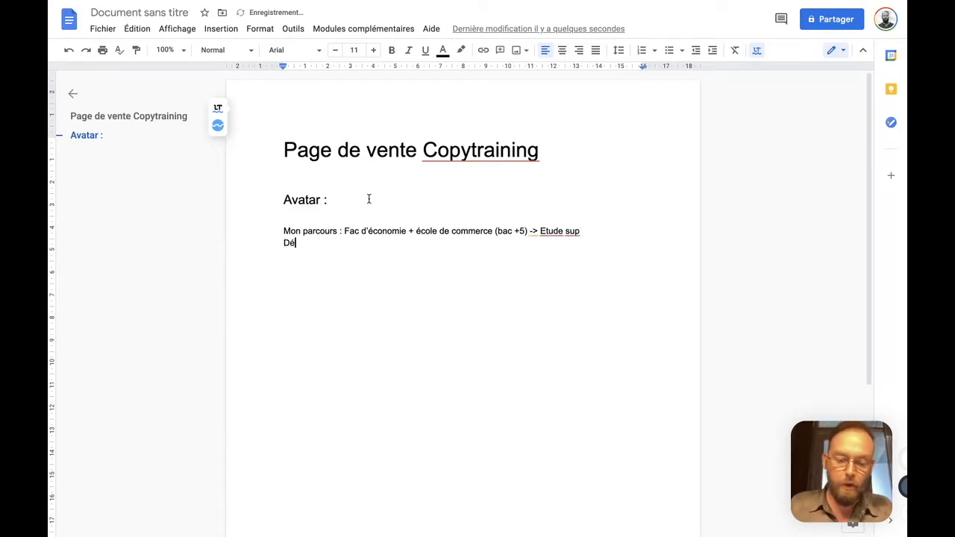
text(but de carrière dans la banque )
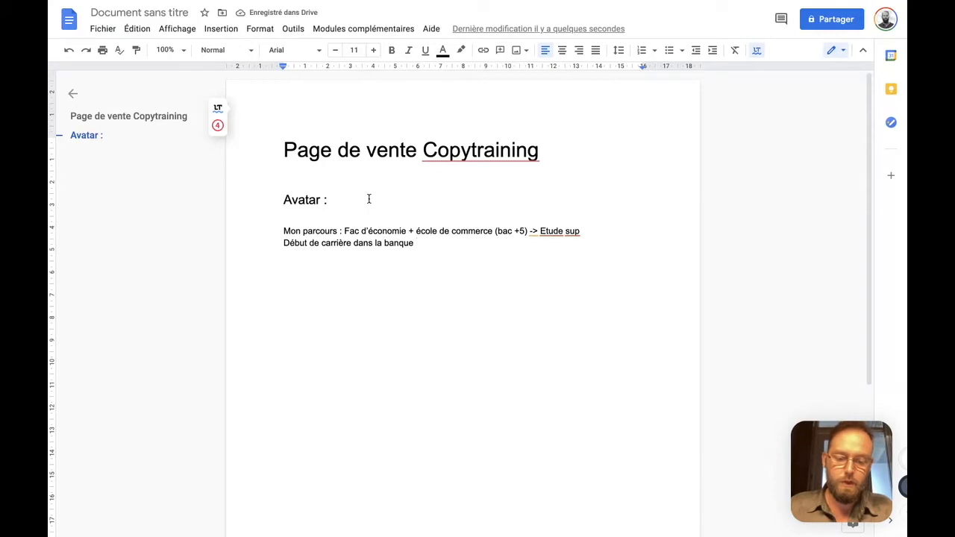
text(/ cabinets de gestion)
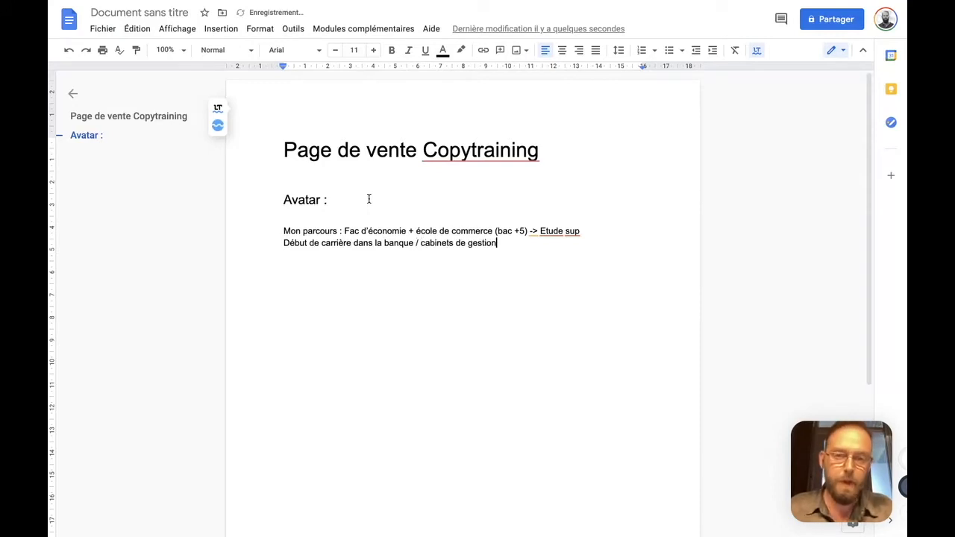
Add the avatar's age, "30 ans", as a separate paragraph below the career line
key(Return)
key(Return)
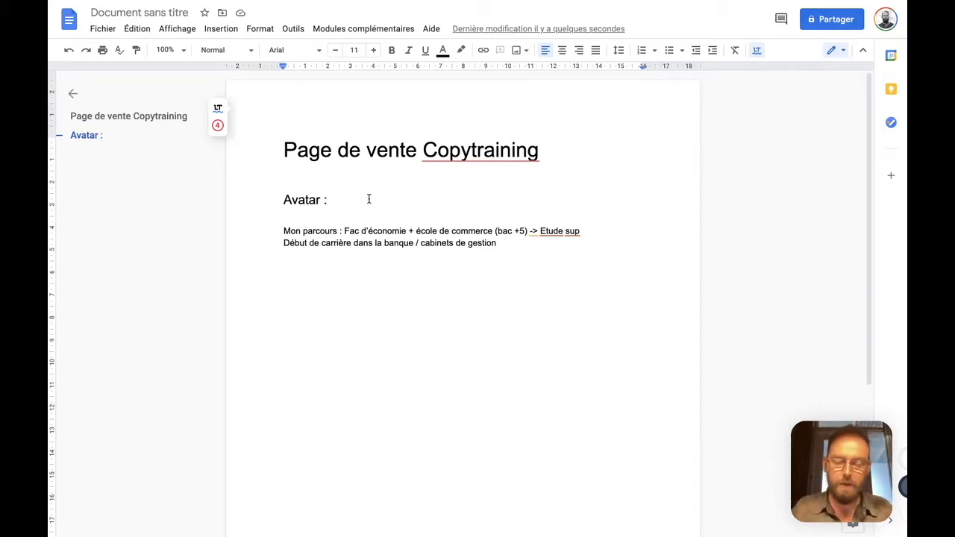
text(30 ans)
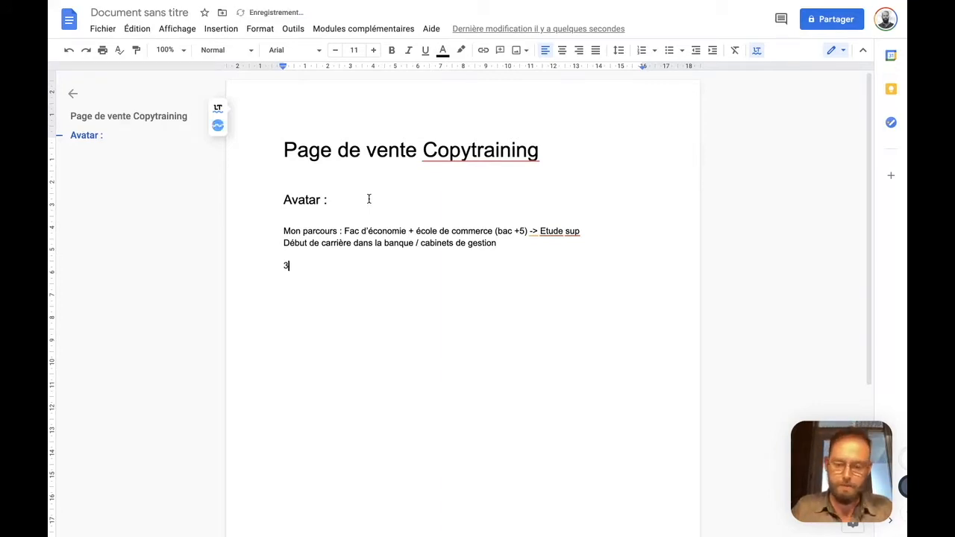
Add the line "Problématique aujourd'hui :" below the age, correct its spelling and start a dashed list beneath it
key(Return)
key(Return)
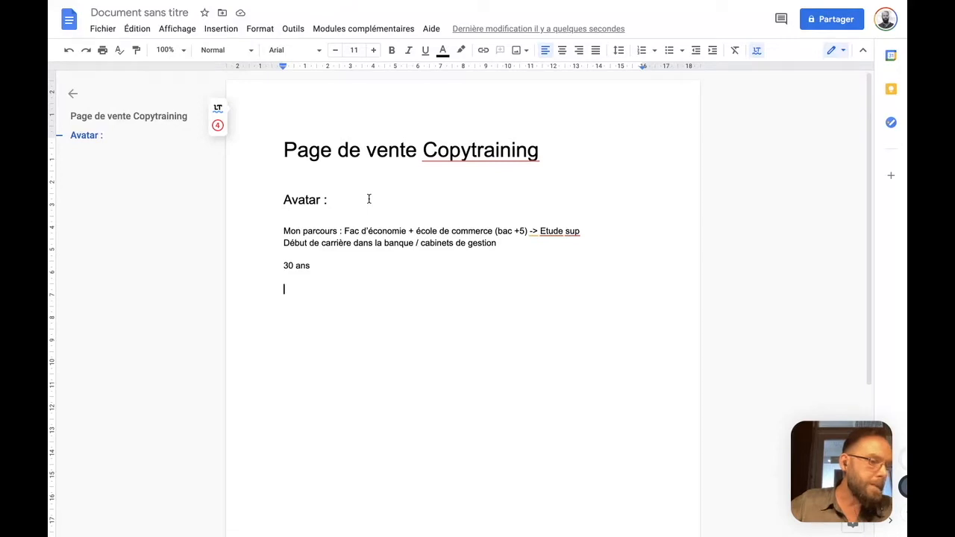
text(Problémamtique aujourd'hui :)
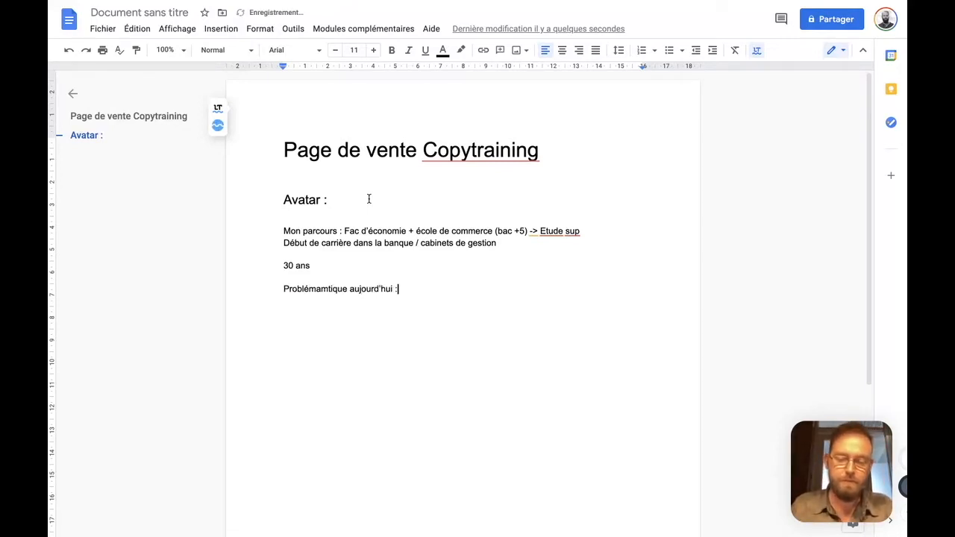
key(Return)
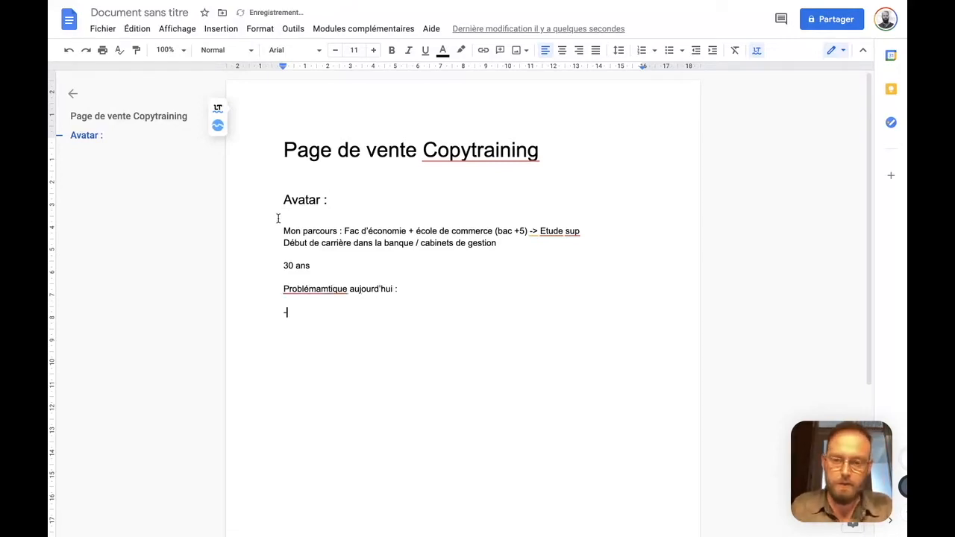
click(297, 289)
click(325, 346)
Write the first two list items: "Lassé de son quotidien métro boulot dodo" and "Impression que la flemme s'éteint"
click(333, 311)
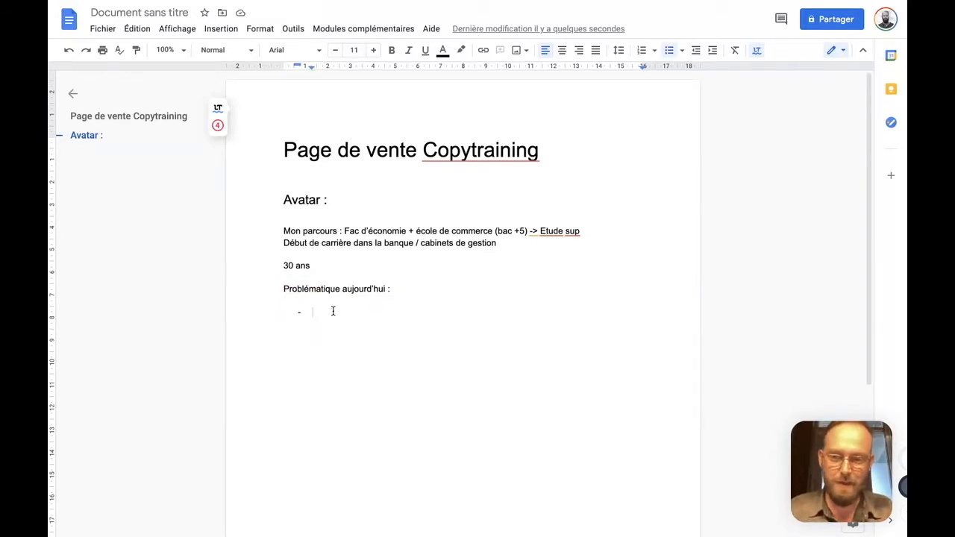
text(Lassé)
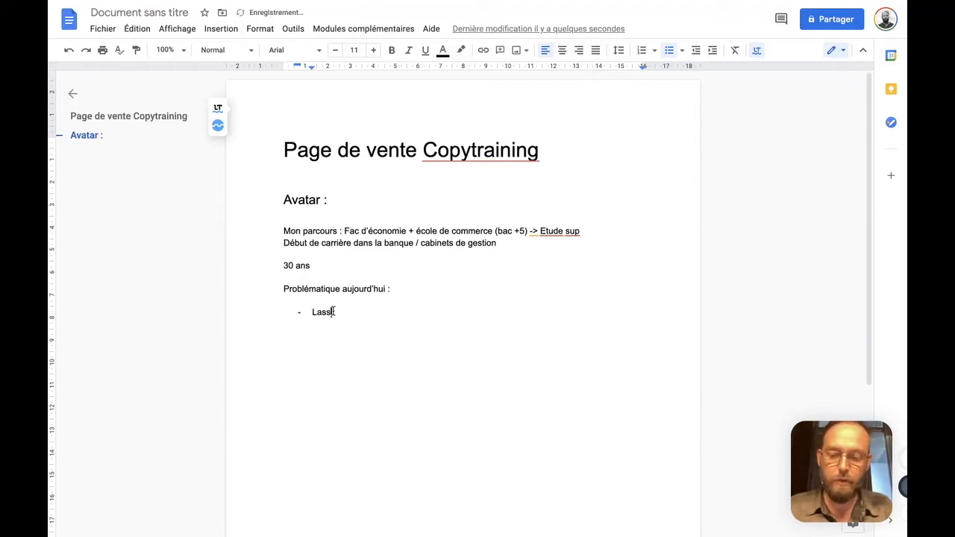
text( de son quotid)
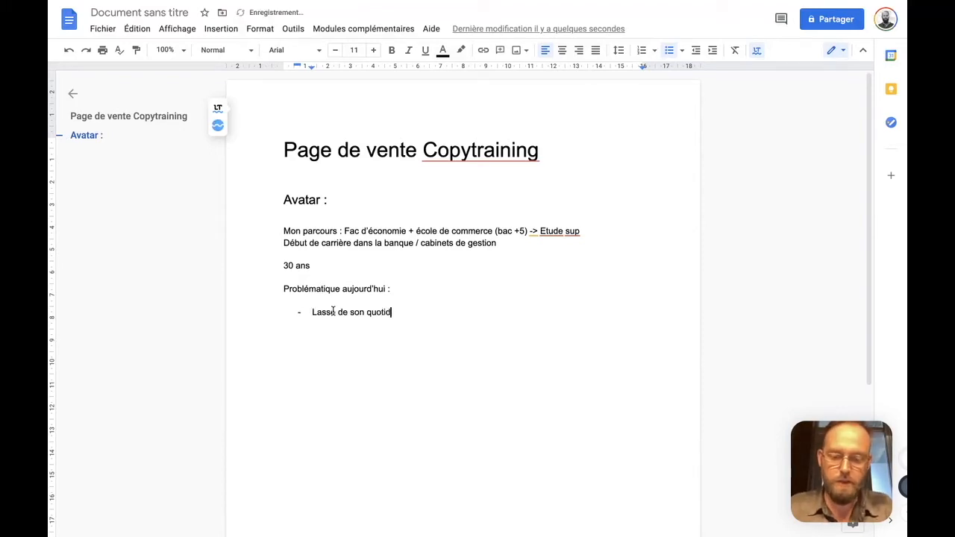
text(ien métro boulot dodo)
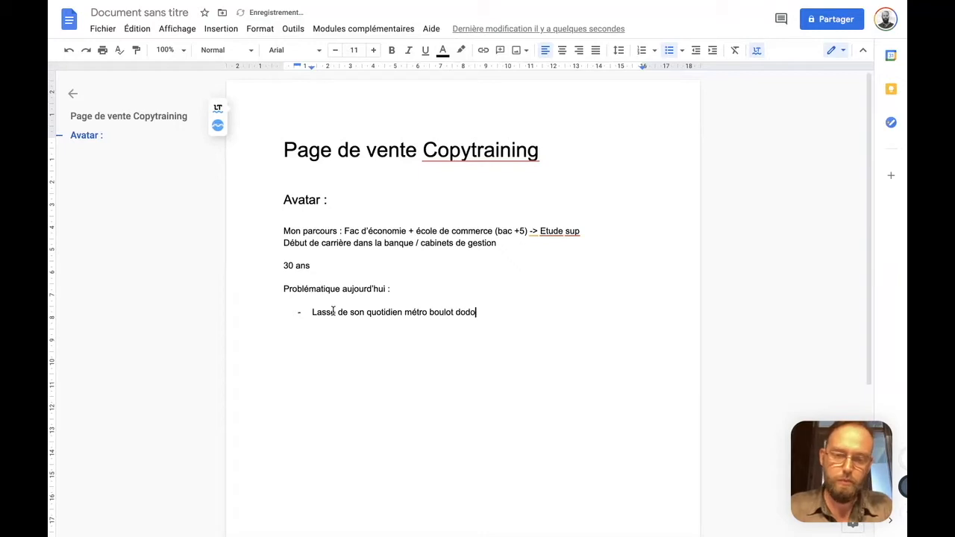
key(Return)
text(Impression que la flem)
text(me s'éteint)
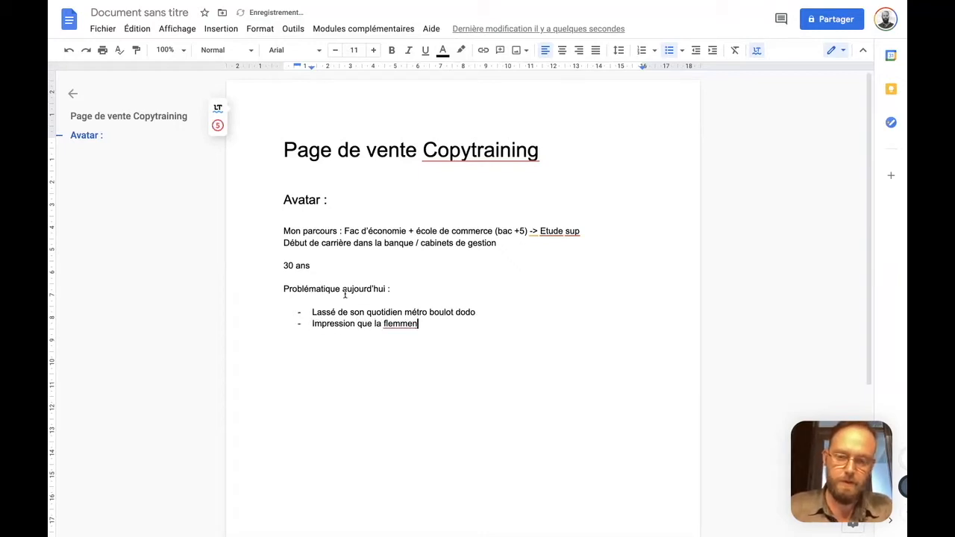
Add the third list item, "Lassé d'un travail parfois ennuyeux, répétitif..."
key(Return)
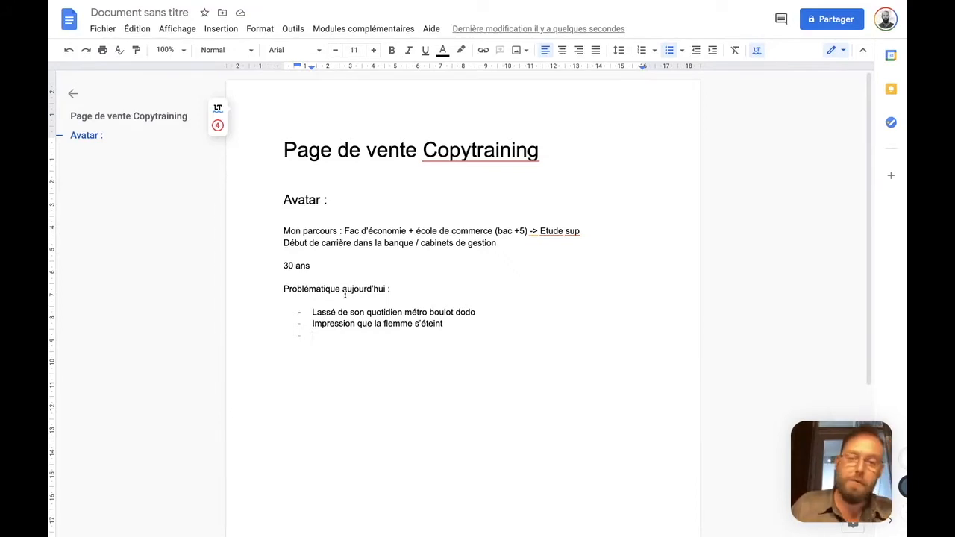
text(Lassé )
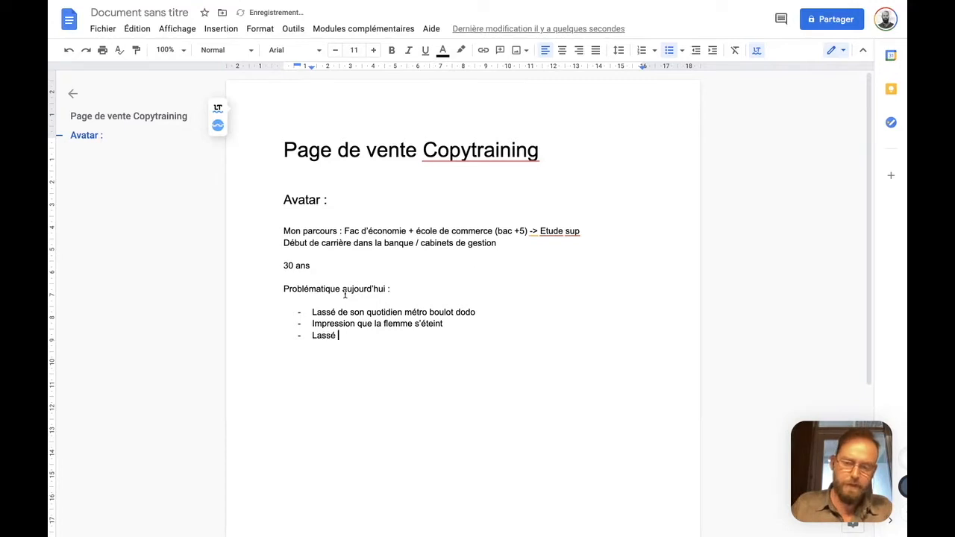
text(d'un travail parfois ennuyeux)
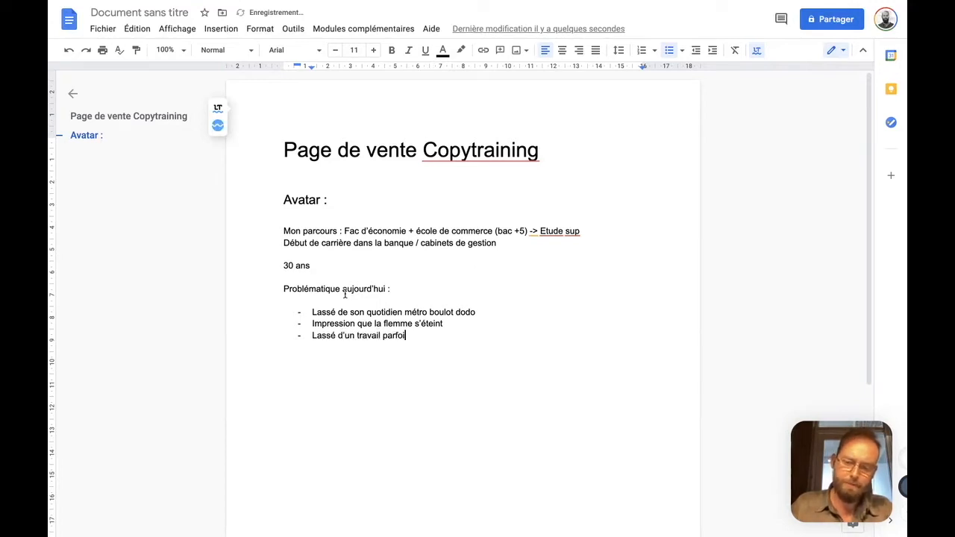
key(Return)
key(BackSpace)
key(BackSpace)
text(, répétitif...)
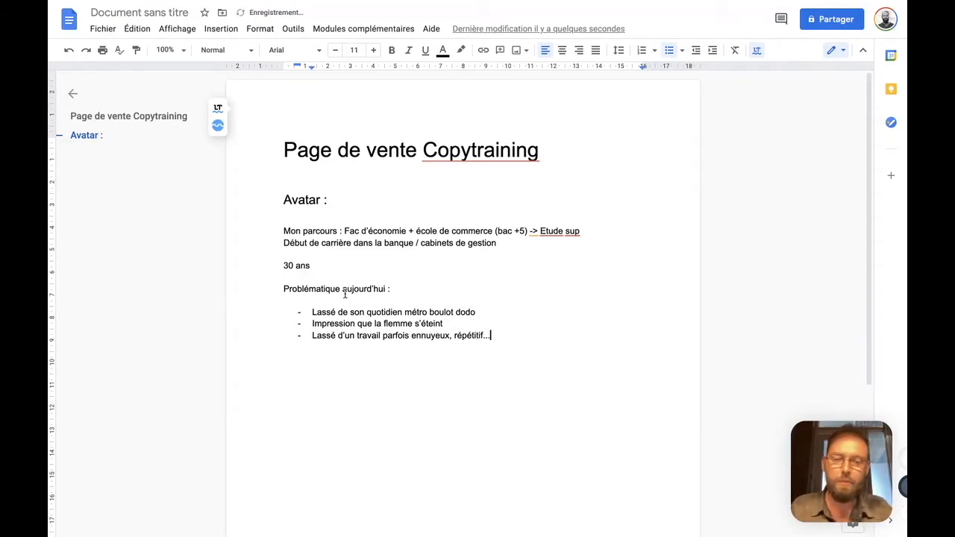
Add the fourth list item, "Pas forcément voir d'avenir -> impression de pas ^tre suffiament payé"
key(Return)
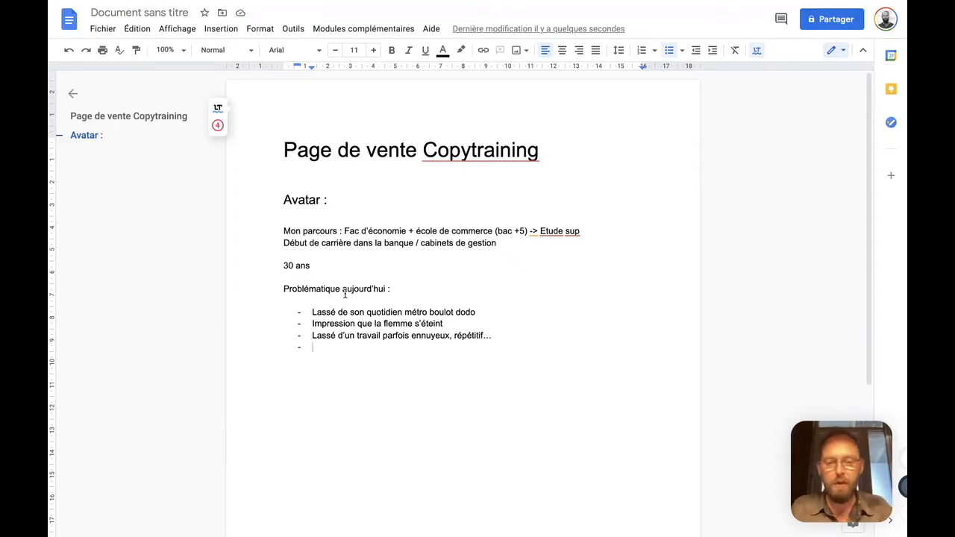
text(Pas forcément)
key(ctrl+shift+Left)
key(Right)
text(t voir d'avenir)
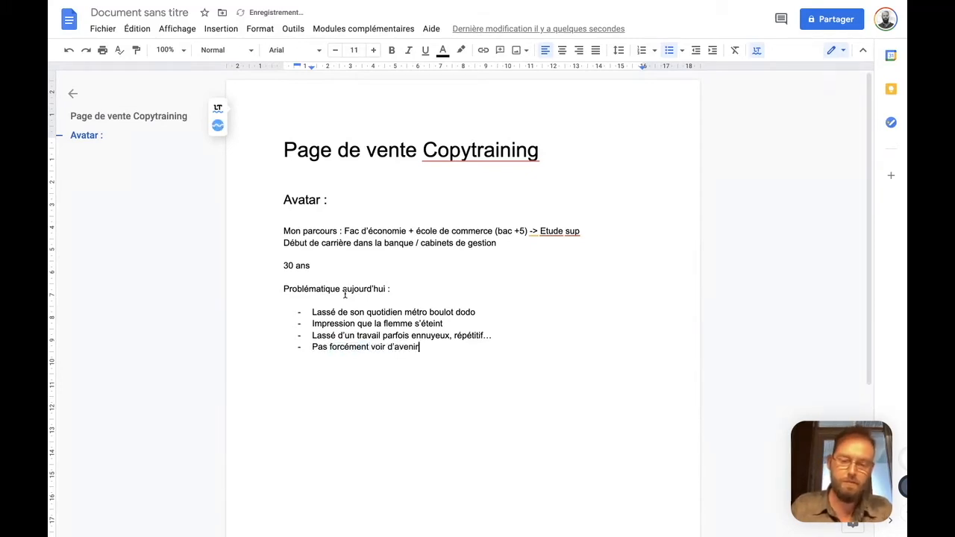
text( -> )
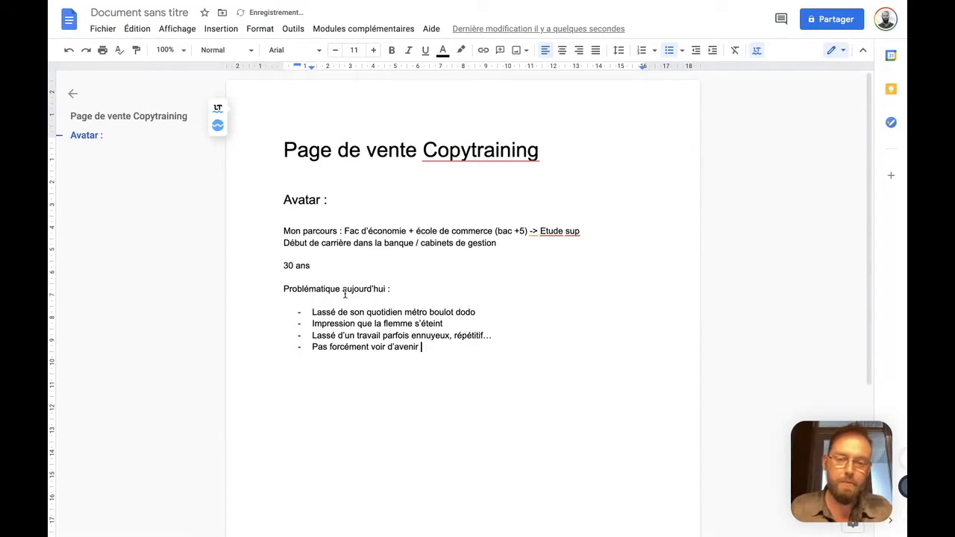
text(impression de pas pêt)
key(BackSpace)
key(BackSpace)
key(BackSpace)
text(^tre suffiament payé)
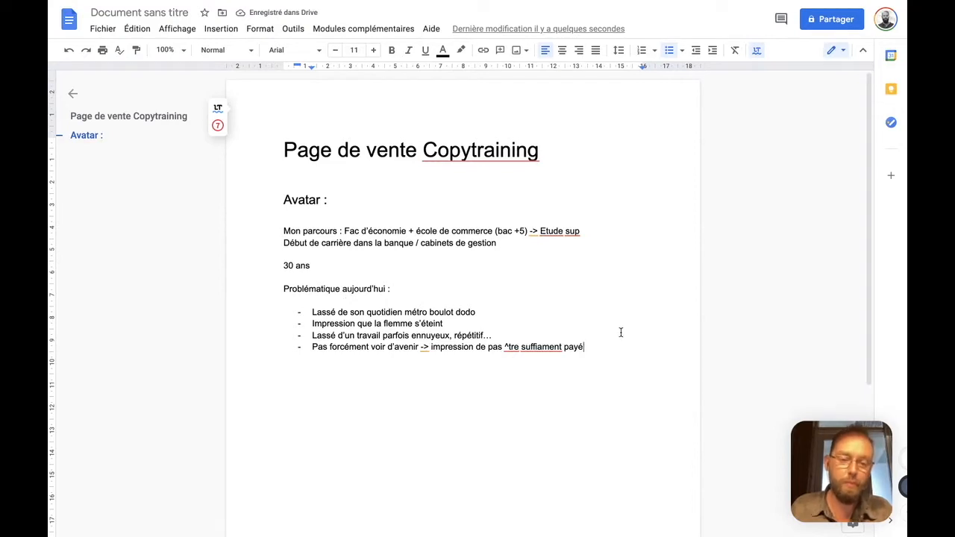
text( -> pas assez pour pouvoir faire d)
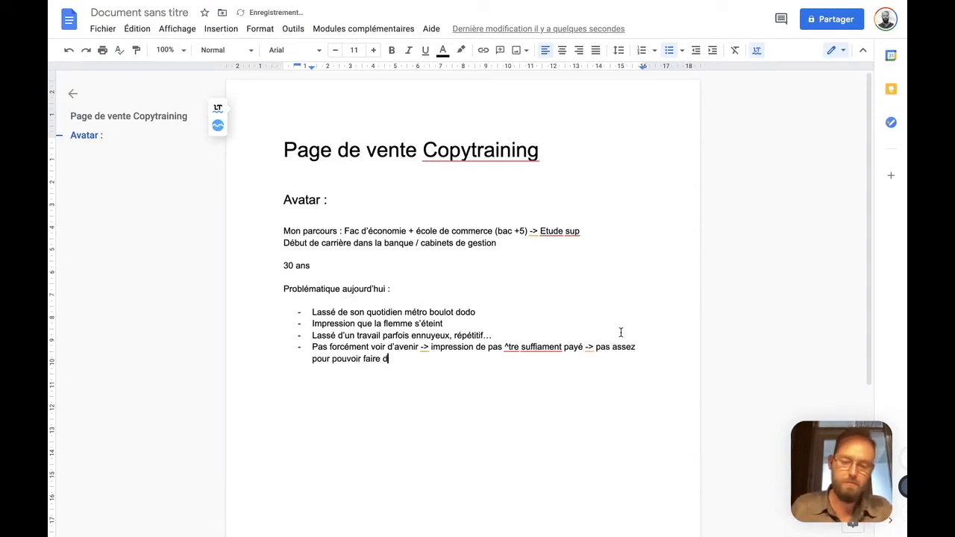
text(es projets ambitieux)
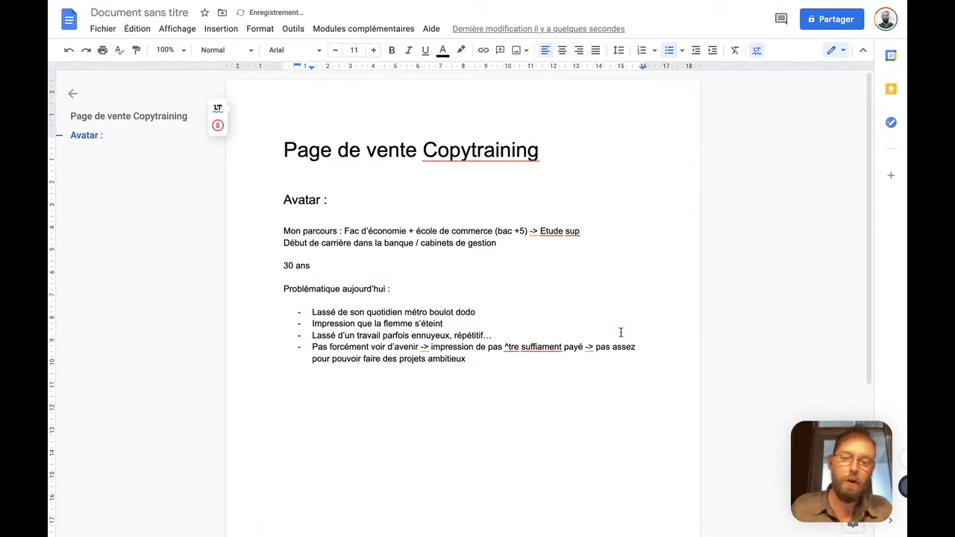
Correct the fourth list item's typos with the spelling suggestions, replacing "^tre" with "être" and "suffiament" with "suffisamment"
click(513, 347)
click(521, 406)
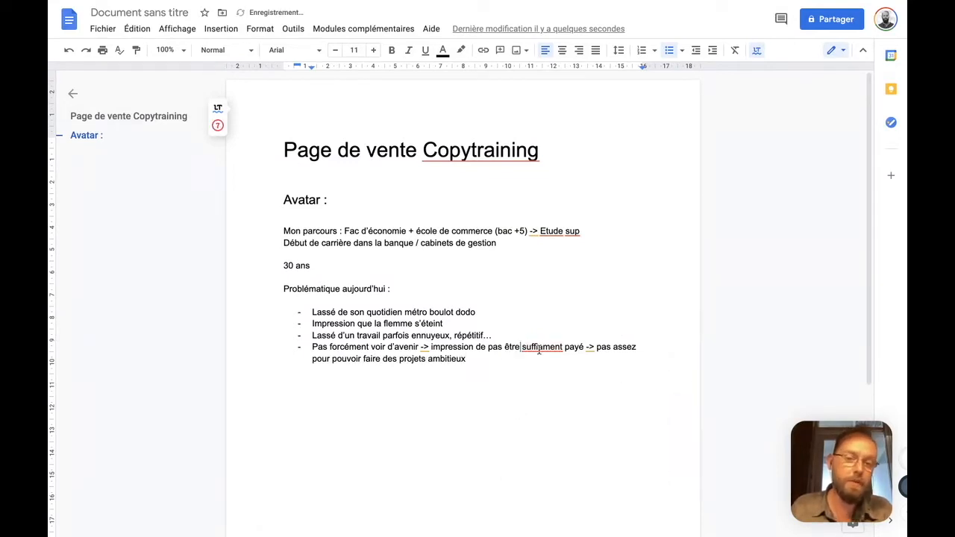
click(543, 348)
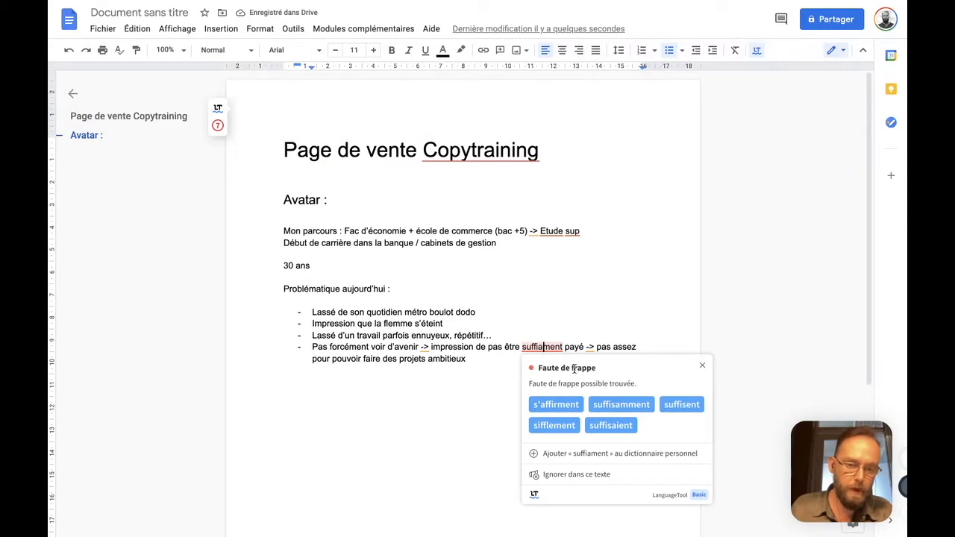
click(593, 405)
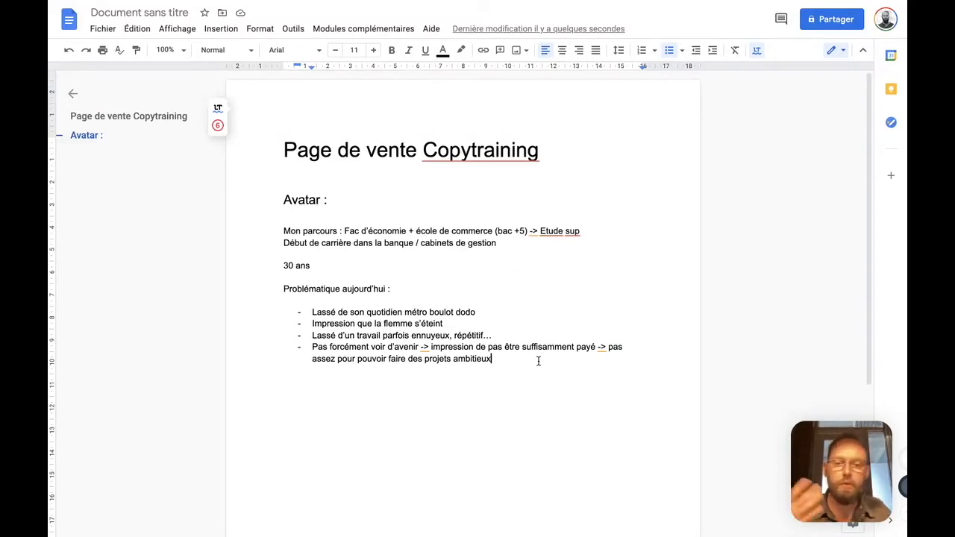
Add the fifth list item under "Problématique aujourd'hui :", "En a marre de compter"
key(Return)
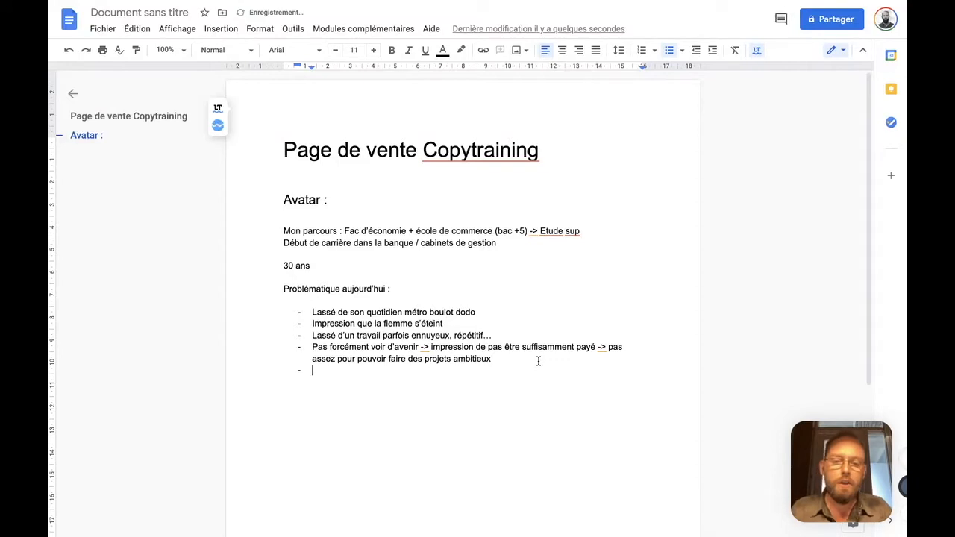
text(En a marre de compter)
Add the sixth list item, "Pas suffisamment de liberté (5 semaines par an / système RTT)"
key(Return)
text(Pas suffisament de libreté)
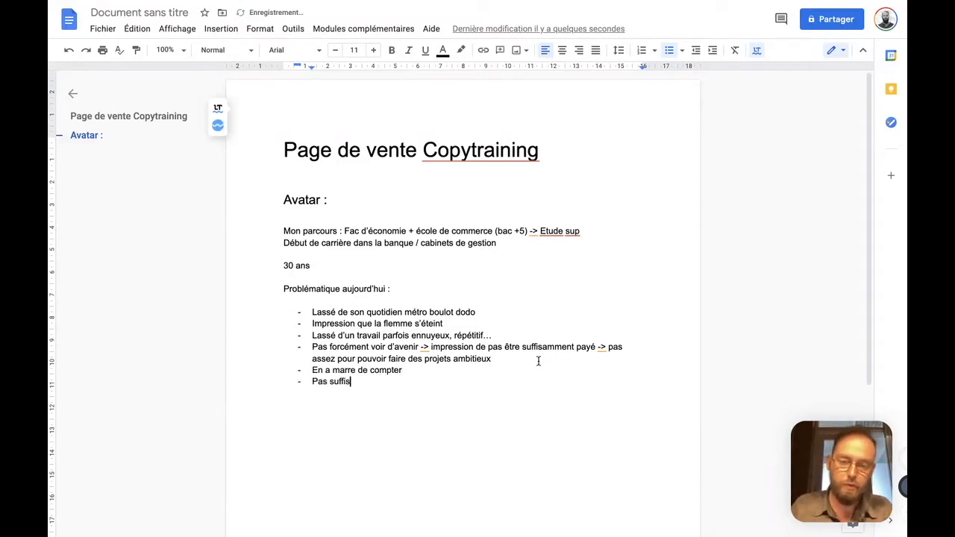
key(alt+shift+Left)
key(alt+shift+Left)
key(shift+Left)
key(shift+Left)
key(shift+Left)
key(shift+Left)
text(ment)
text(berté)
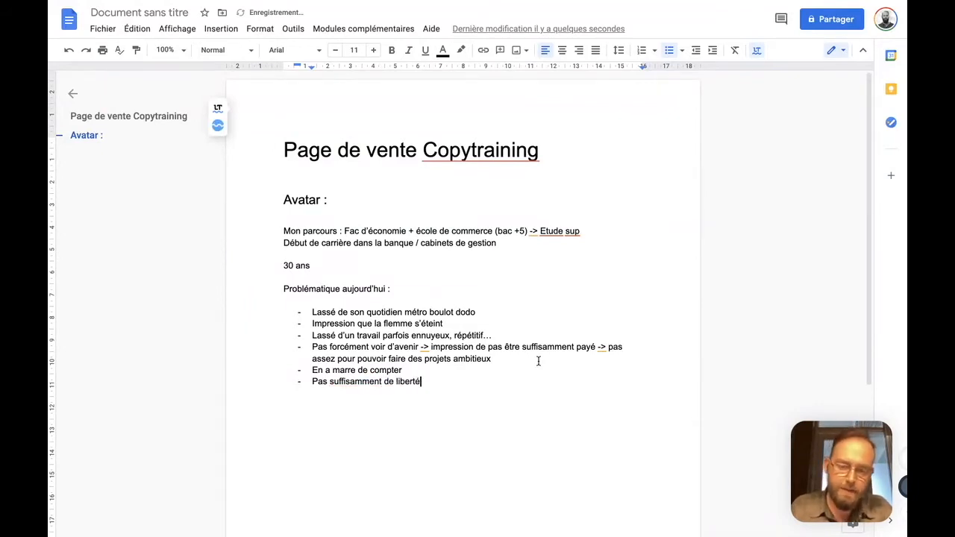
text( (5 semaines par an /)
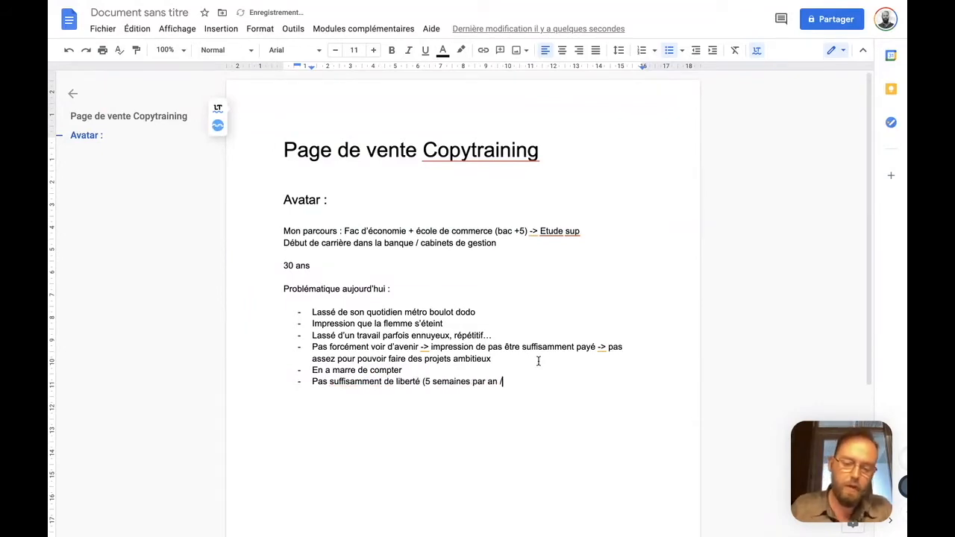
text( système RTT)
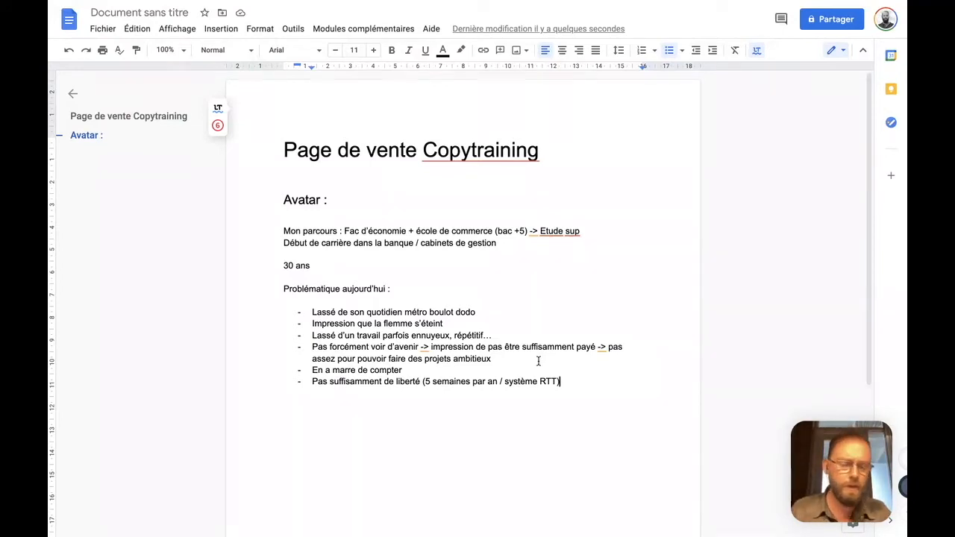
Add the seventh list item, "L'attente du vendredi soir comme d'un délivrance"
key(Return)
text(L)
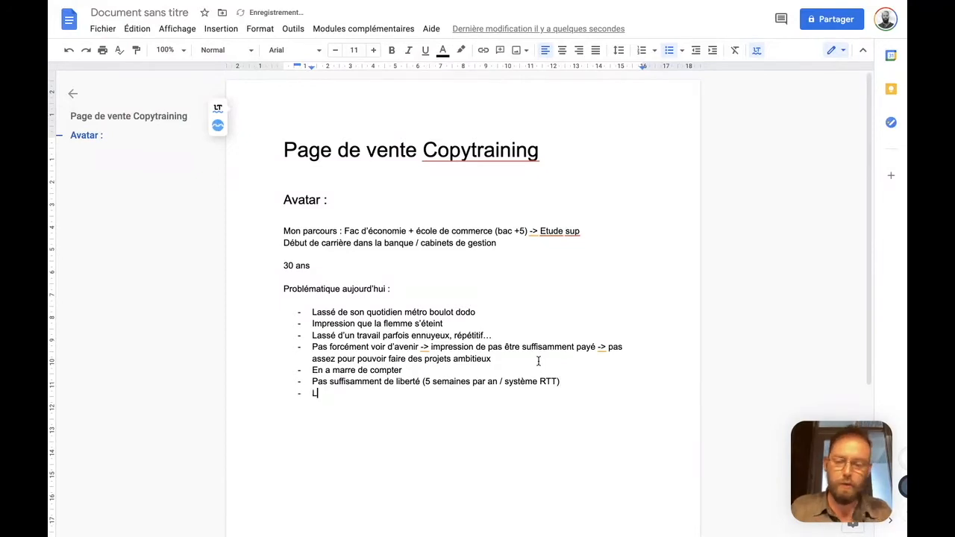
text('attente du ven)
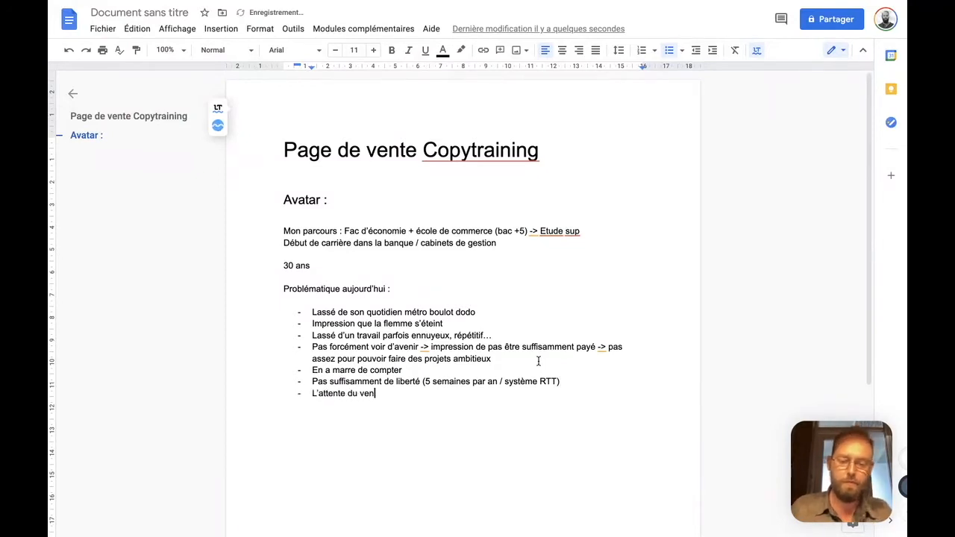
text(dredi soir comme d'un délivrance)
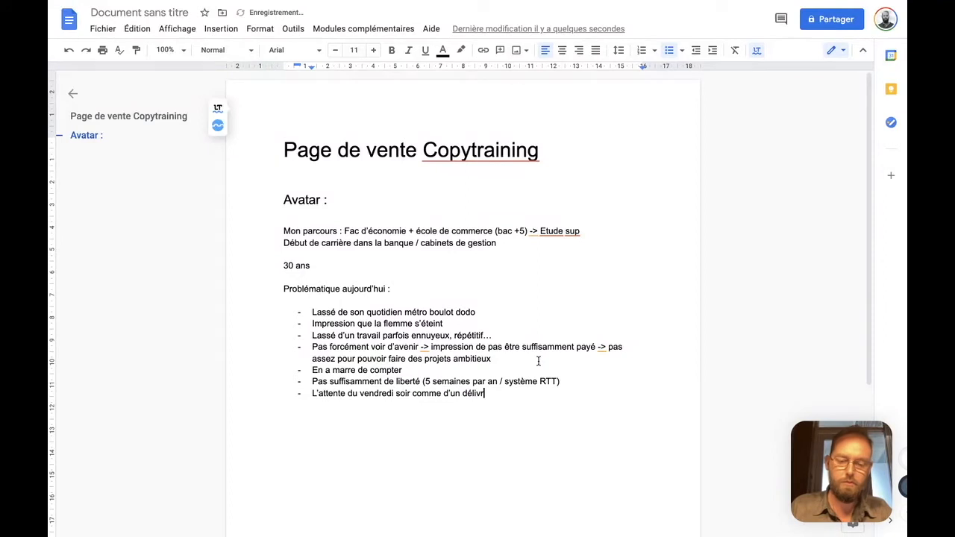
Add the eighth list item, "Envie de voyager plus", and underline "voyager plus"
key(Return)
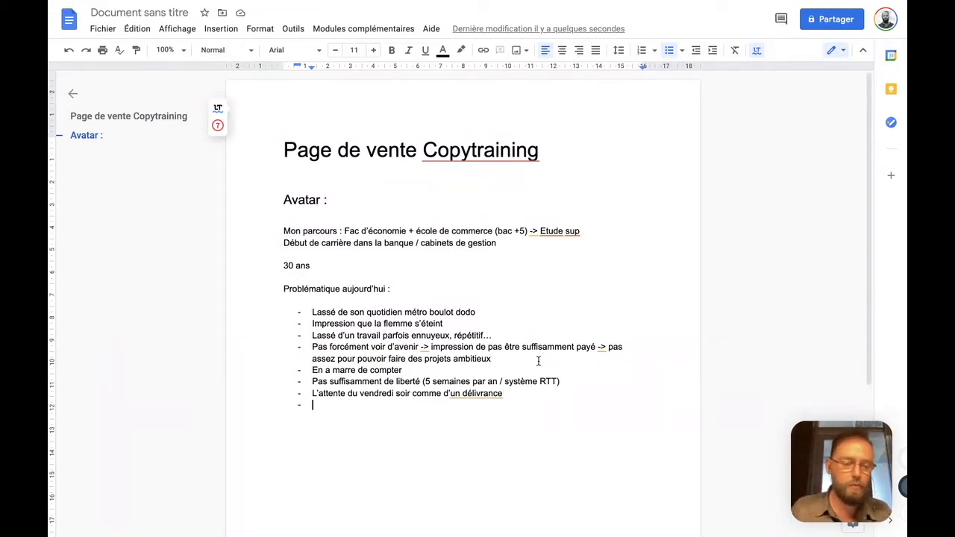
text(Envie de voyager plus)
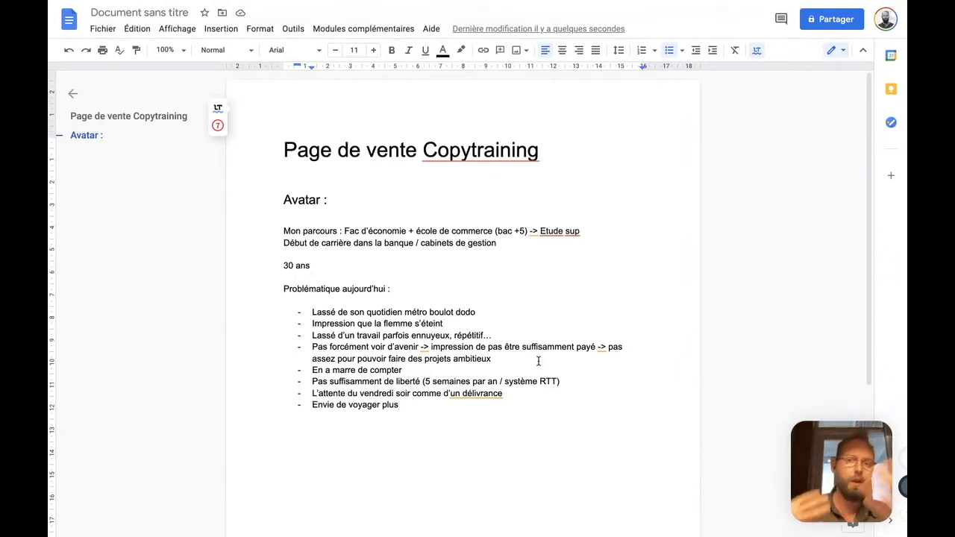
key(ctrl+shift+Left)
key(ctrl+shift+Left)
key(ctrl+u)
key(Right)
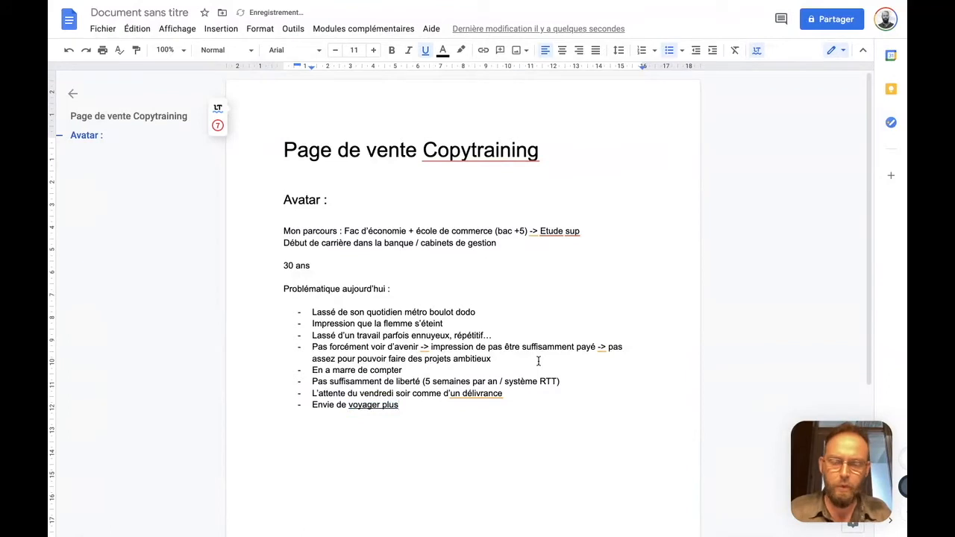
End the problem list and add the section line "Peurs / frustrations :" below it without underlining
key(Return)
key(Return)
text(Peru)
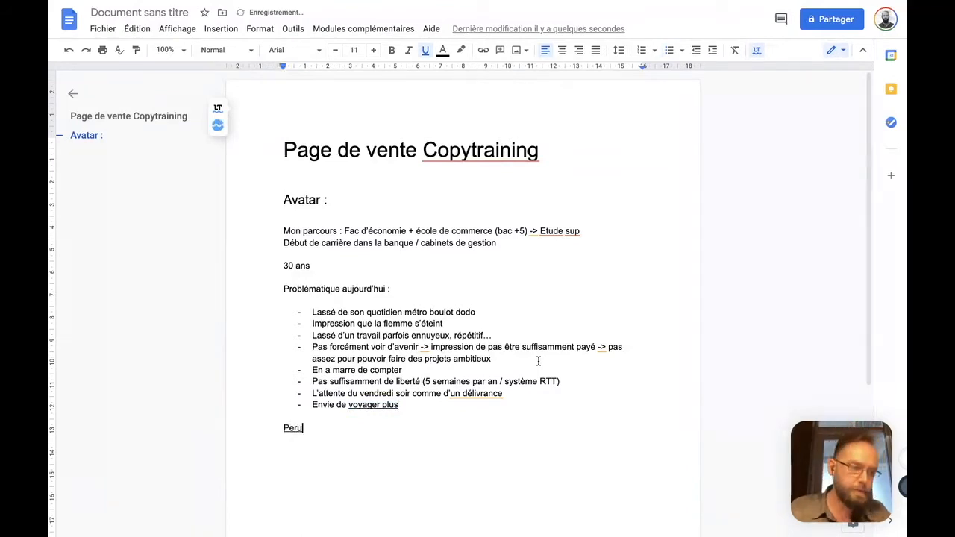
key(BackSpace)
key(BackSpace)
text(urs / frustrations :)
key(Return)
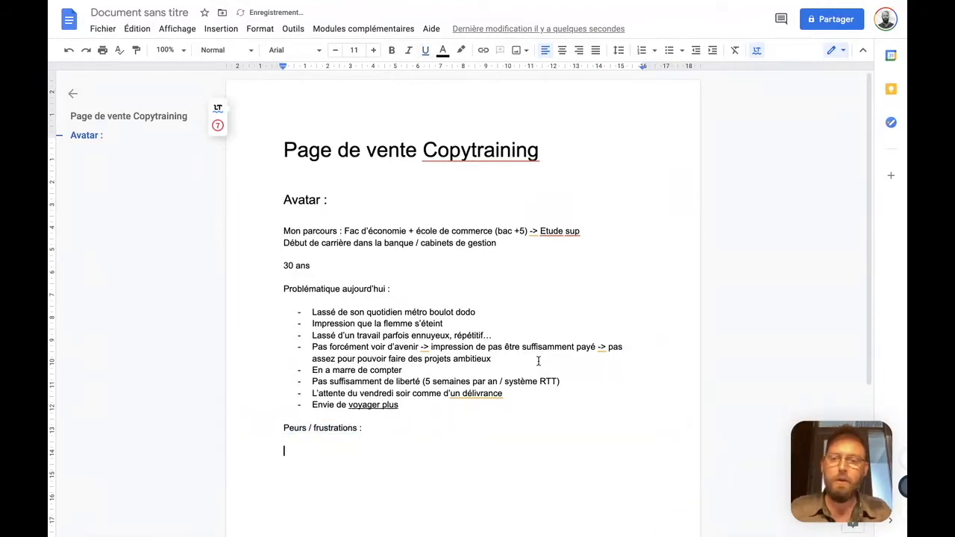
Start a dashed list under "Peurs / frustrations :" with the item "Crainte de plomber son cv"
text(Crainte )
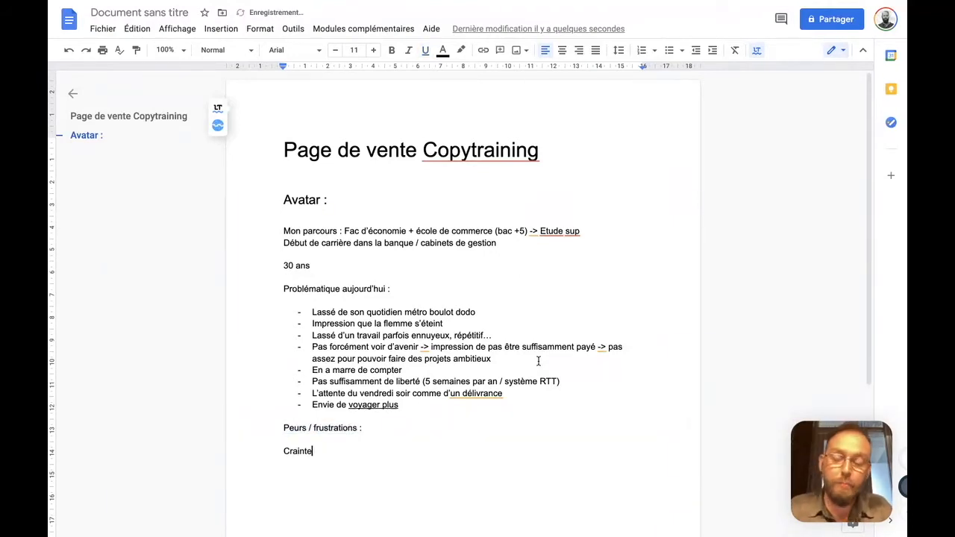
text(-)
key(End)
text(de plomber son cv)
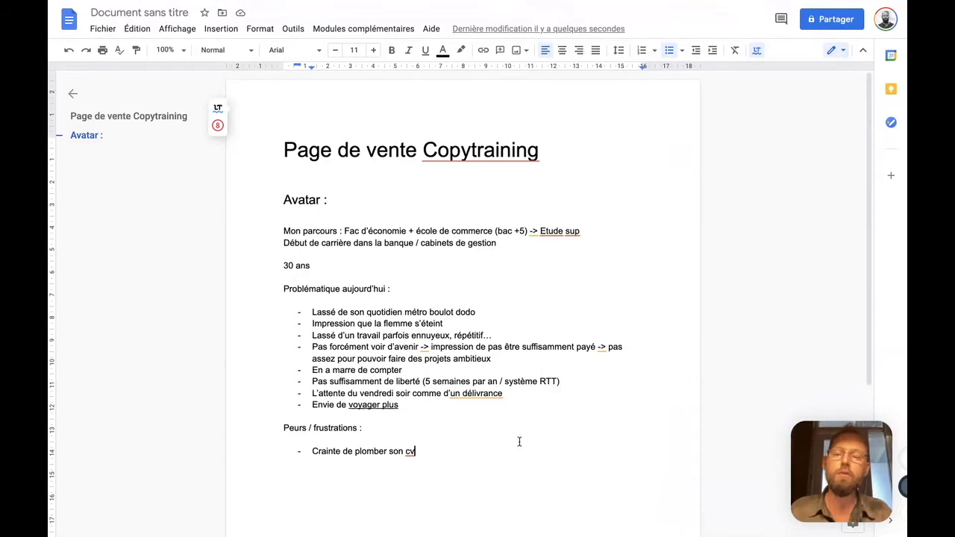
Extend the "Crainte de plomber son cv" item with " -> devenir inemployable si ça marche pas.", correcting the misspelled "inemployable"
text(-> deveni)
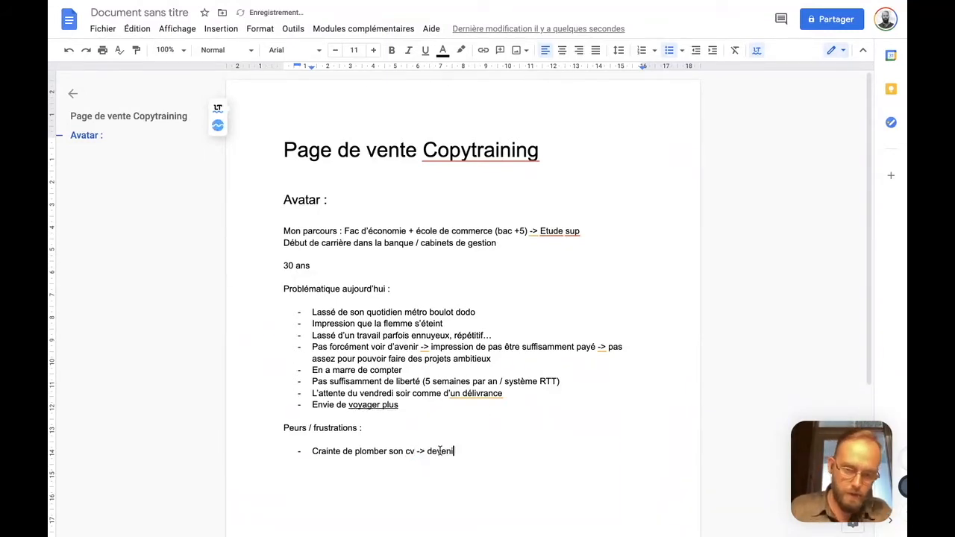
text(r inemplyable si ça marche pas/)
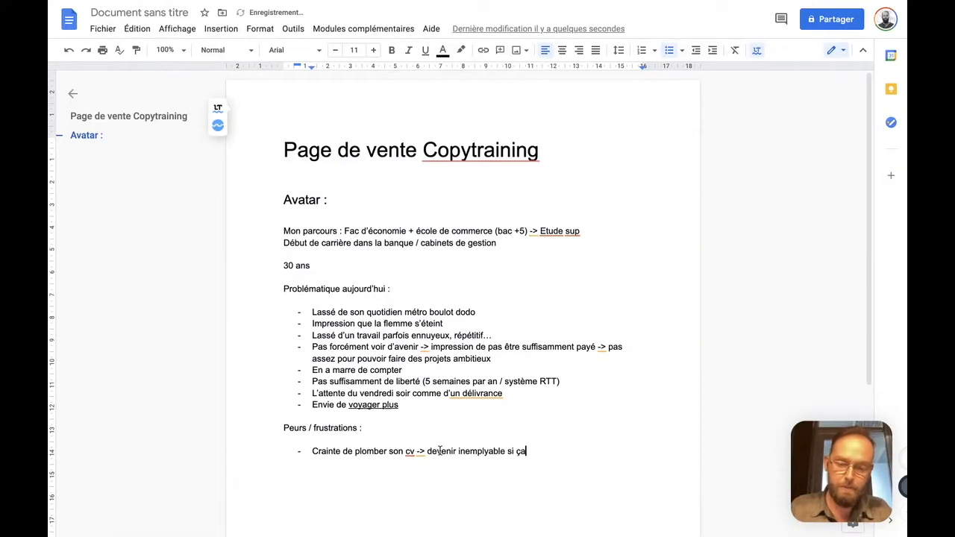
click(482, 450)
click(497, 363)
text(.)
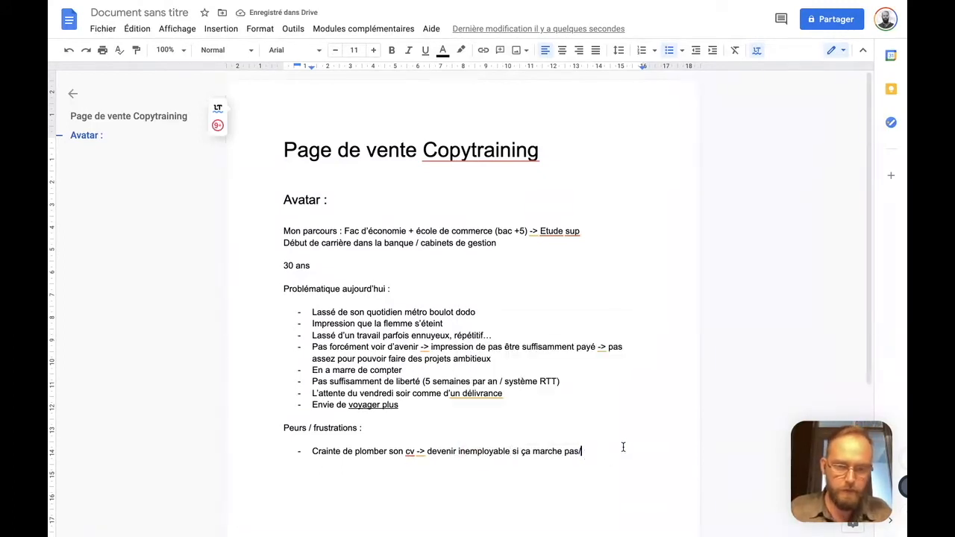
Add the second fears item, "Peur de se retrouver sans revenus"
key(Return)
text(Peur de se retrouver sans revenuq)
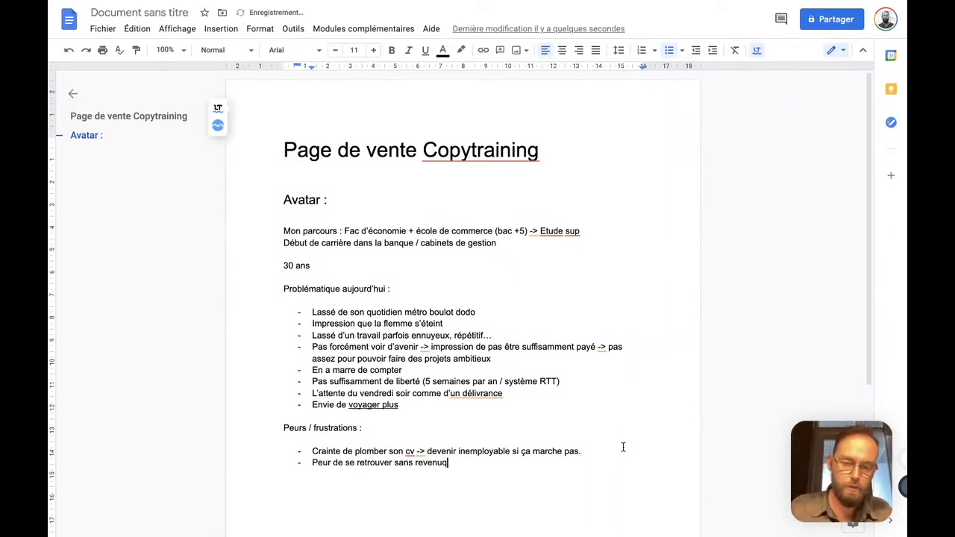
key(BackSpace)
text(s)
Add the third fears item, "Peur de la bisse de revenus"
key(Return)
text(Peur de la basiss)
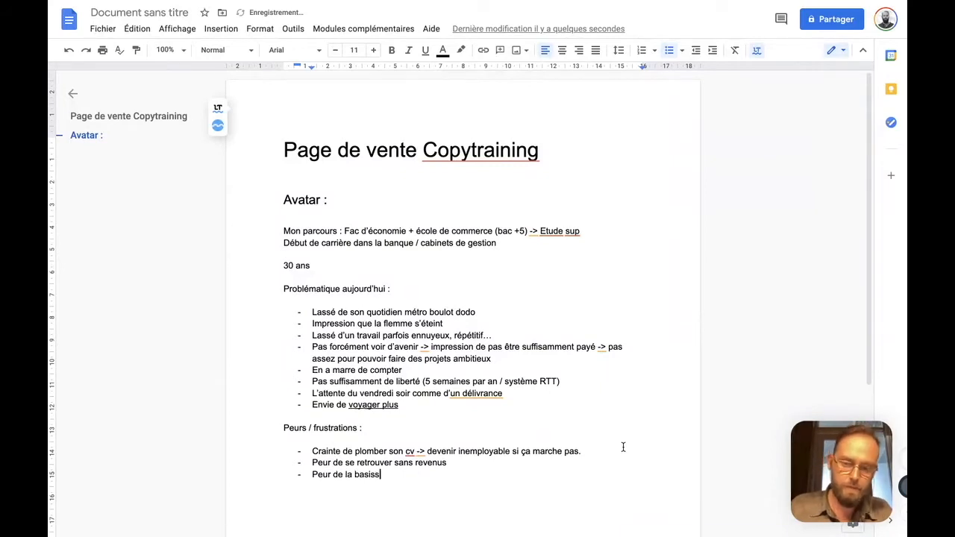
key(BackSpace)
key(BackSpace)
key(BackSpace)
key(BackSpace)
key(BackSpace)
text(isse de revenus)
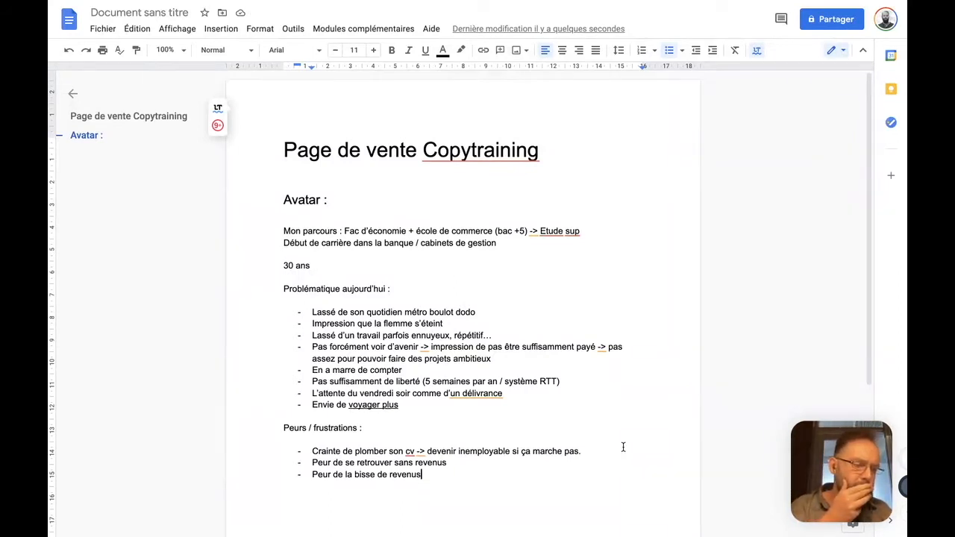
Extend the third fears item with " -> Peur de pas pouvoir assumer au début"
text(->)
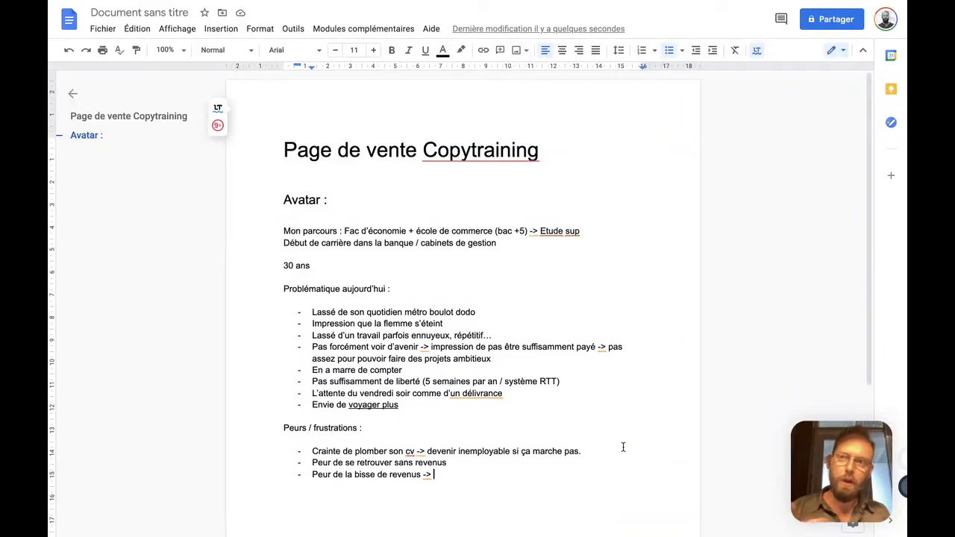
text(Peur de pas pouvoir assumer au début)
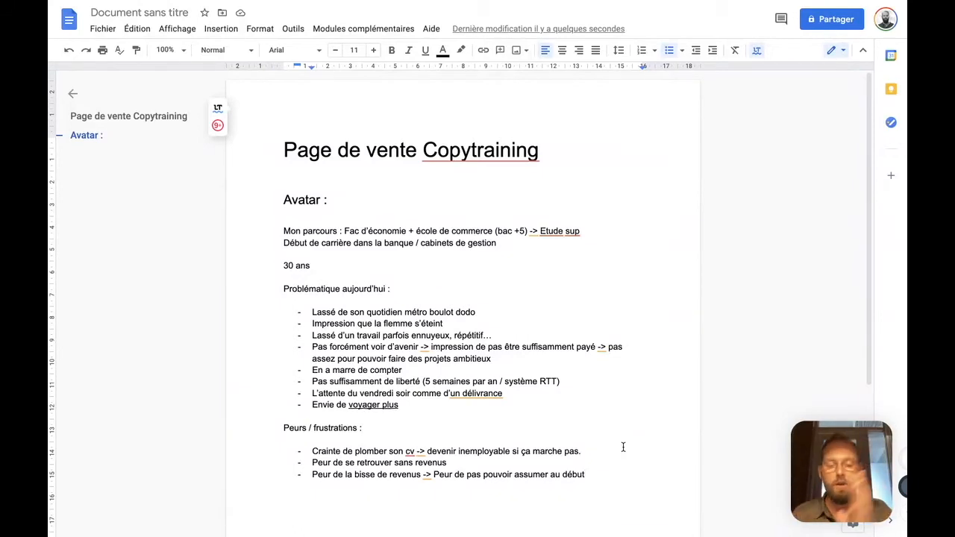
End the fears list and write the section line "Solutions" below it
key(Return)
key(Return)
key(Return)
key(Return)
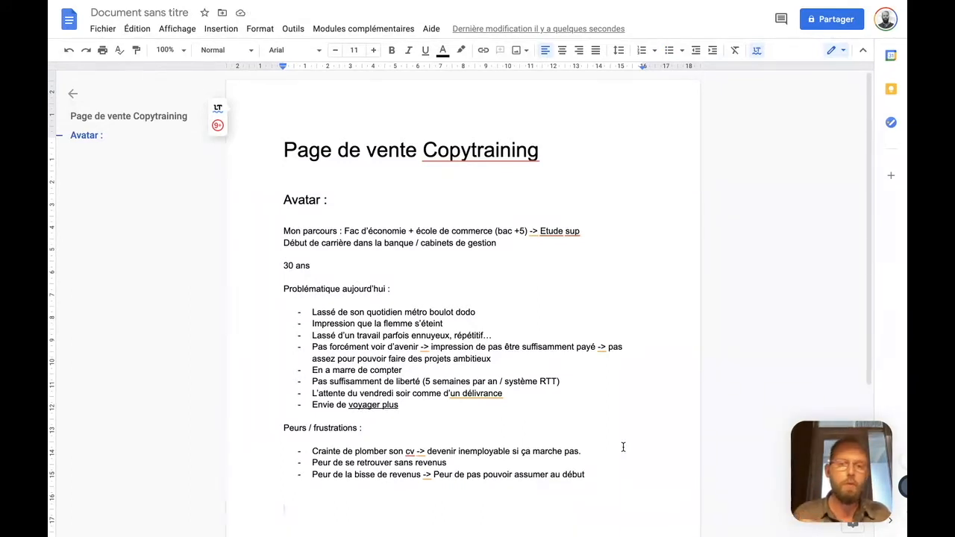
text(Solutions)
Move the "Solutions" line above "Peurs / frustrations :", with blank lines between the sections, and end it with a colon
key(shift+Home)
key(super+c)
key(BackSpace)
key(Up)
key(Up)
key(Up)
key(Up)
key(Up)
key(Up)
key(Up)
key(Return)
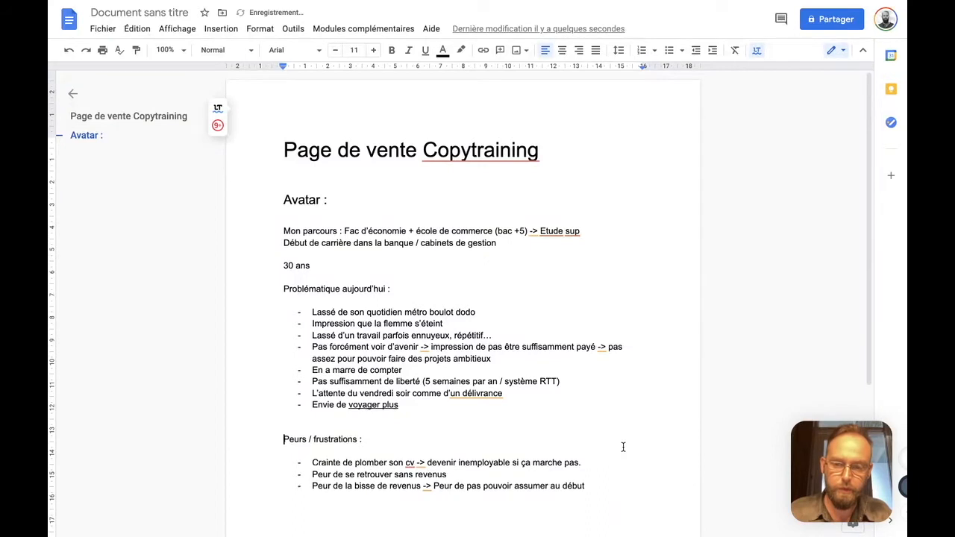
key(Return)
key(Return)
key(Return)
key(Return)
key(Up)
key(Up)
key(Up)
key(Up)
key(super+v)
text(:)
Start a dashed list under "Solutions :" with the item "Reconversion"
key(Down)
key(Return)
scroll(293, 319, down, 4)
key(super+shift+8)
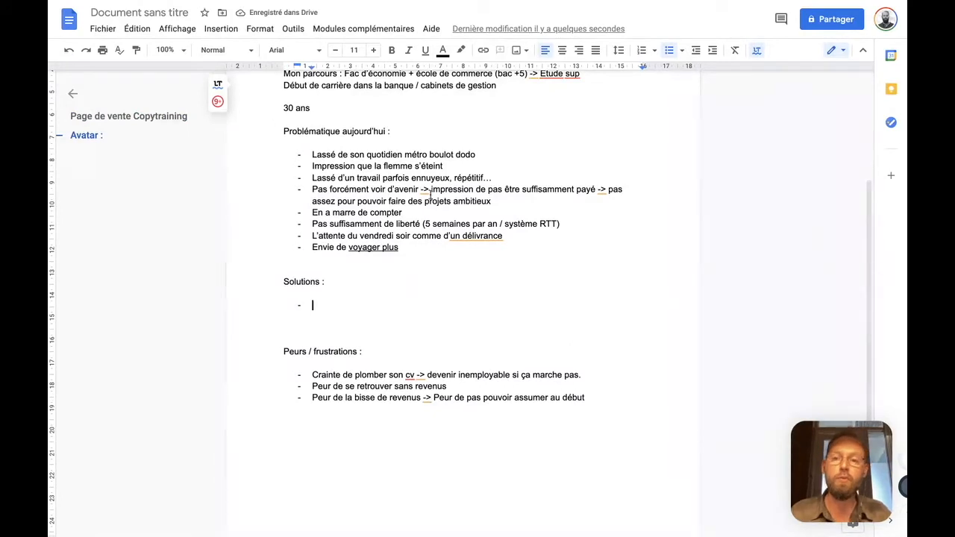
text(Reconversion)
key(Return)
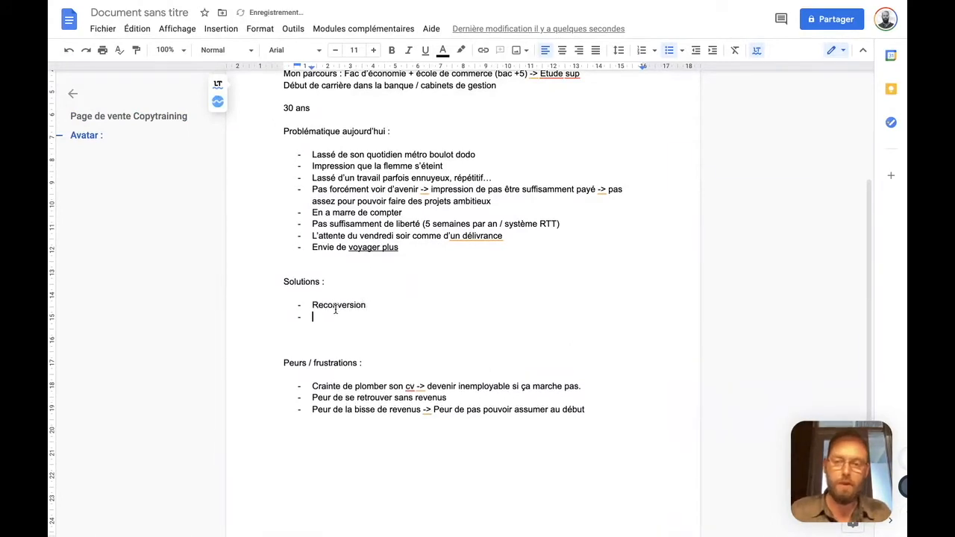
Add the indented sub-item "Code -> développeru web (formation ->" under "Reconversion", with an empty sub-item after it
key(Tab)
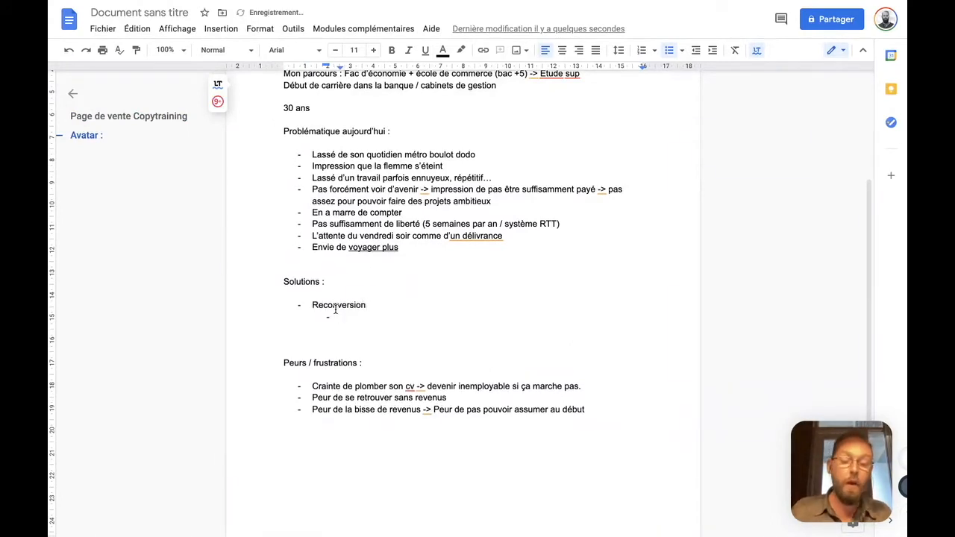
text(Code)
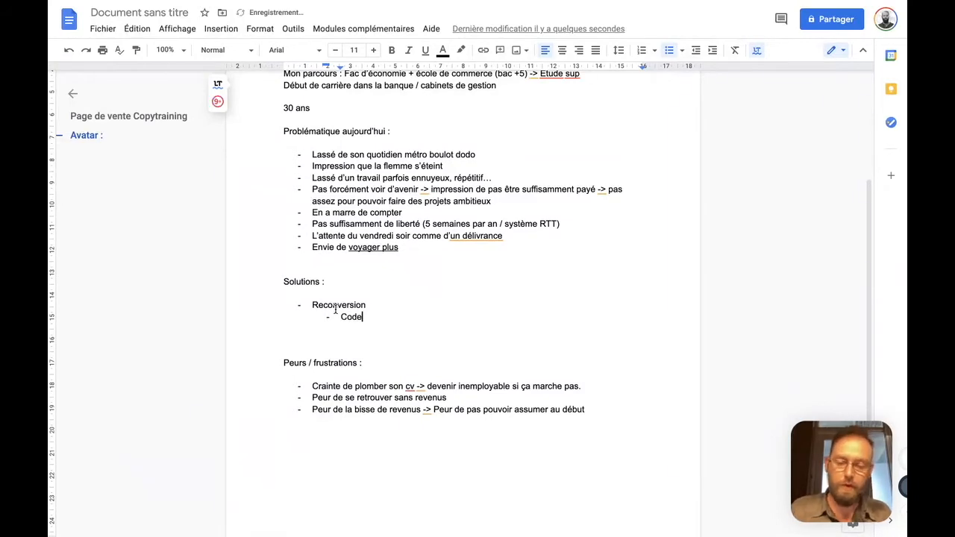
text( -> développeru web)
key(Return)
key(Left)
text((for)
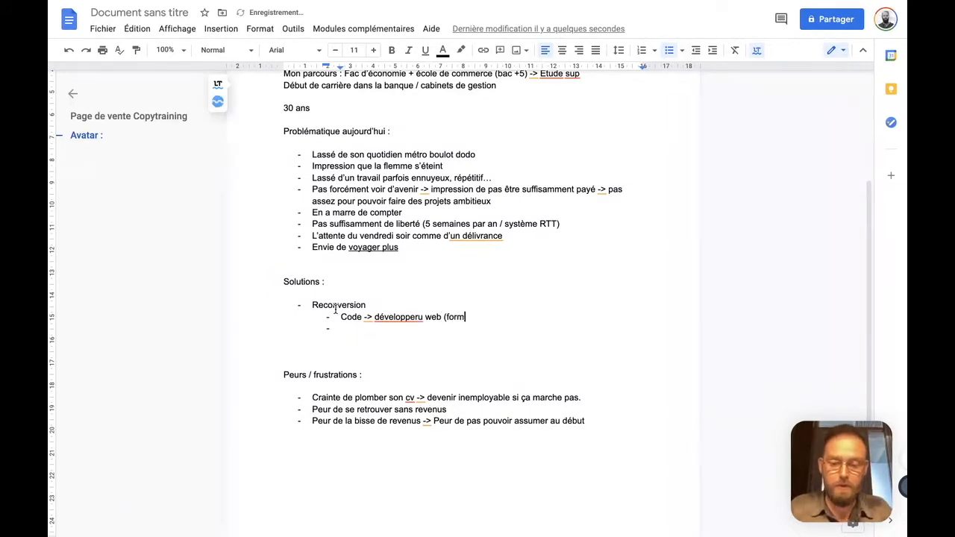
text(mation)
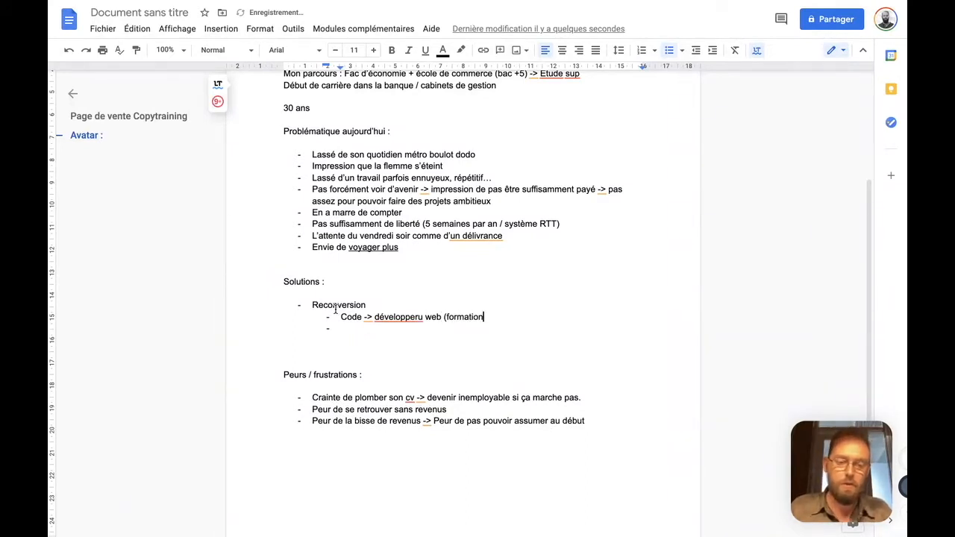
text( ->)
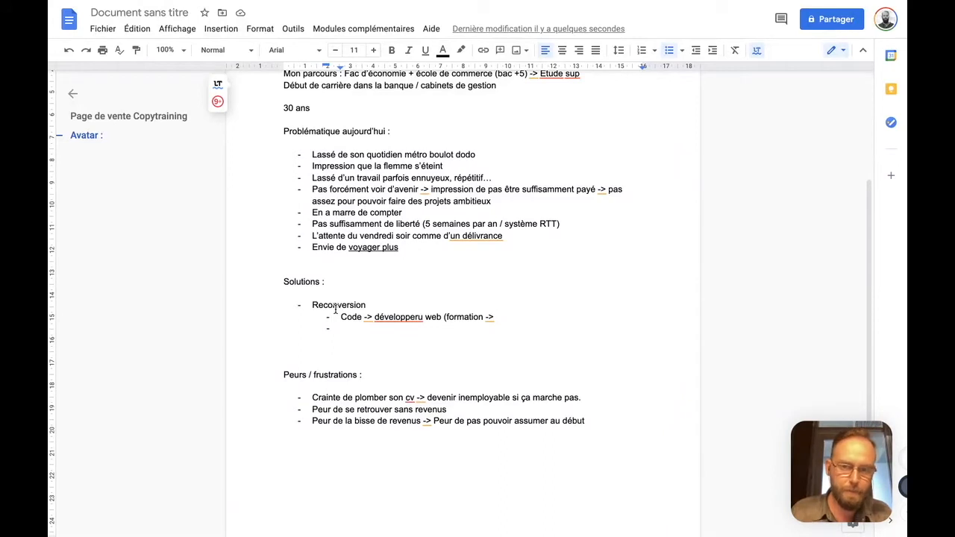
Correct "développeru" to "développeur" in the "Code" sub-item and complete its parenthesis with "tributaire de la technologie)"
click(419, 320)
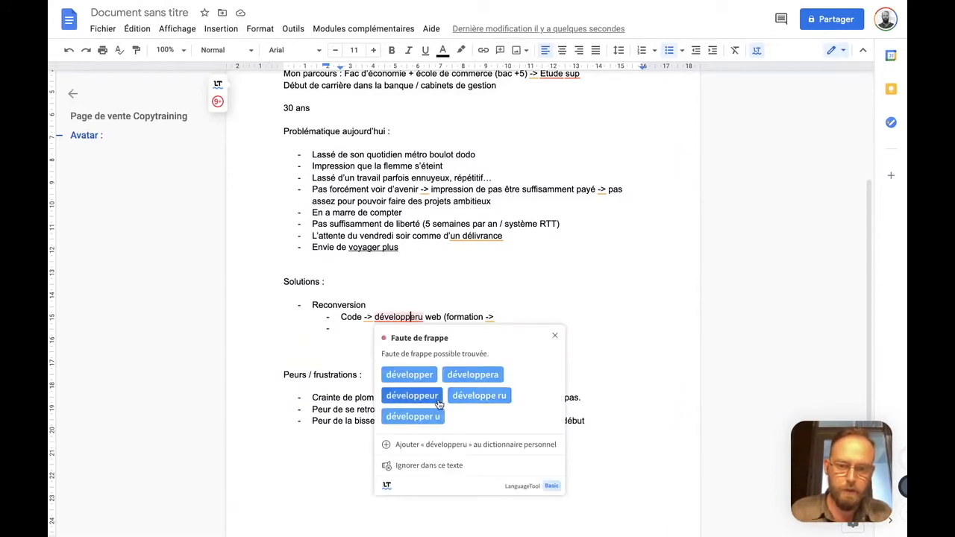
click(411, 396)
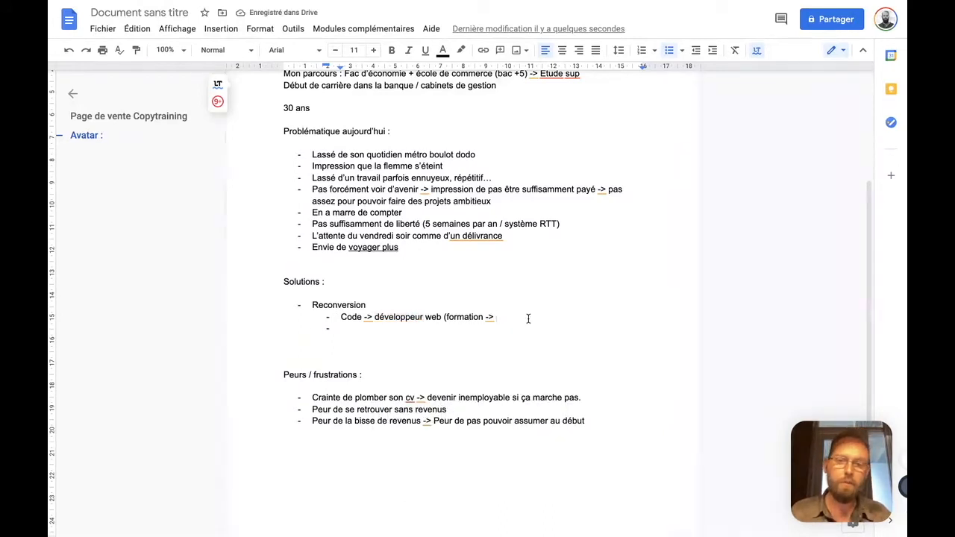
text(la secu)
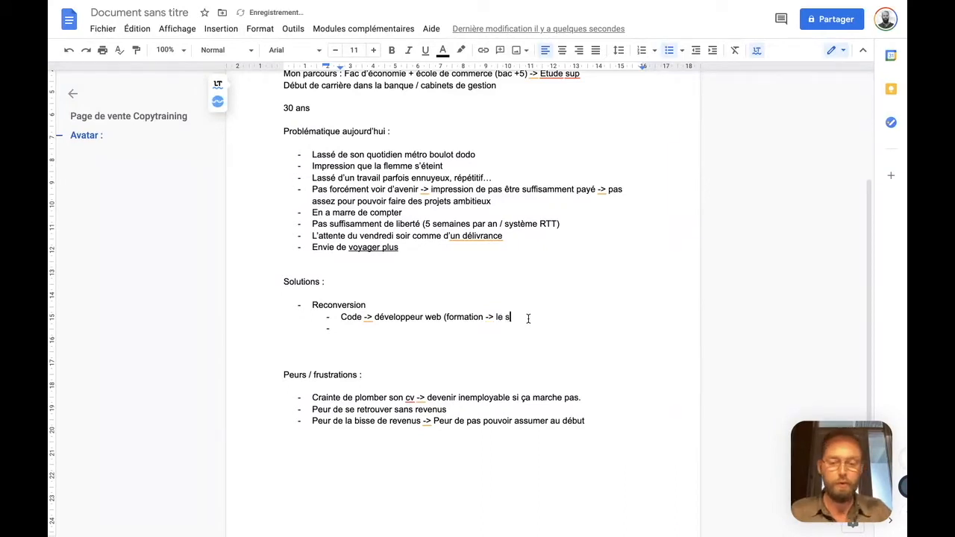
key(BackSpace)
key(BackSpace)
key(BackSpace)
key(BackSpace)
key(BackSpace)
key(BackSpace)
key(BackSpace)
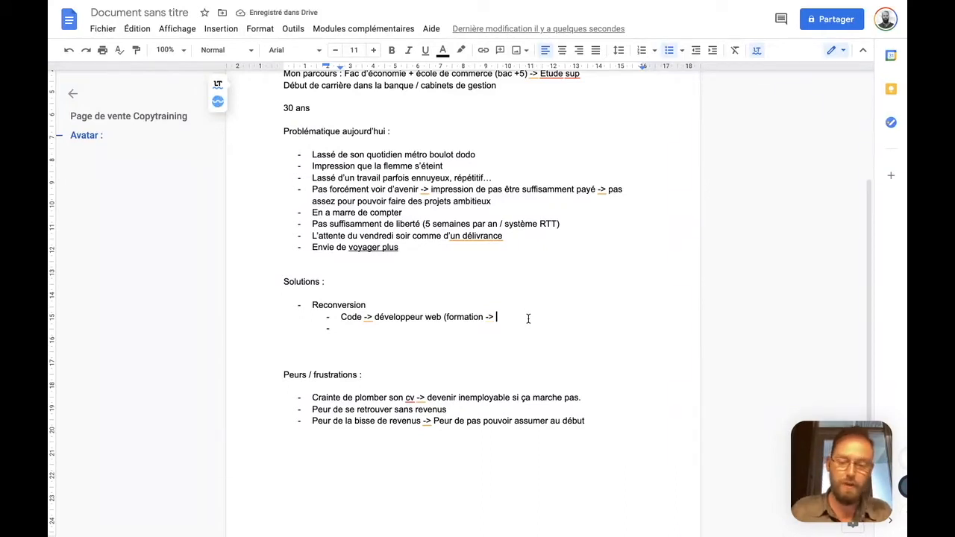
text(tributaire de la technologie))
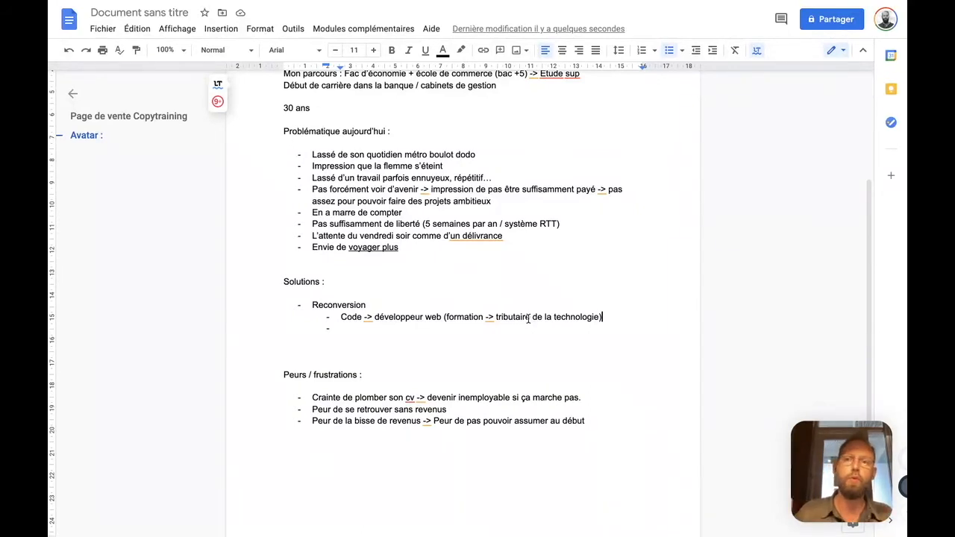
Fill the empty sub-item with "Rédaction -> j'étais pas bon pour écrire / beaucoup de liberté / pas sûr de pouvoir gagner ma vie avec ça)"
key(Down)
text(Rédac)
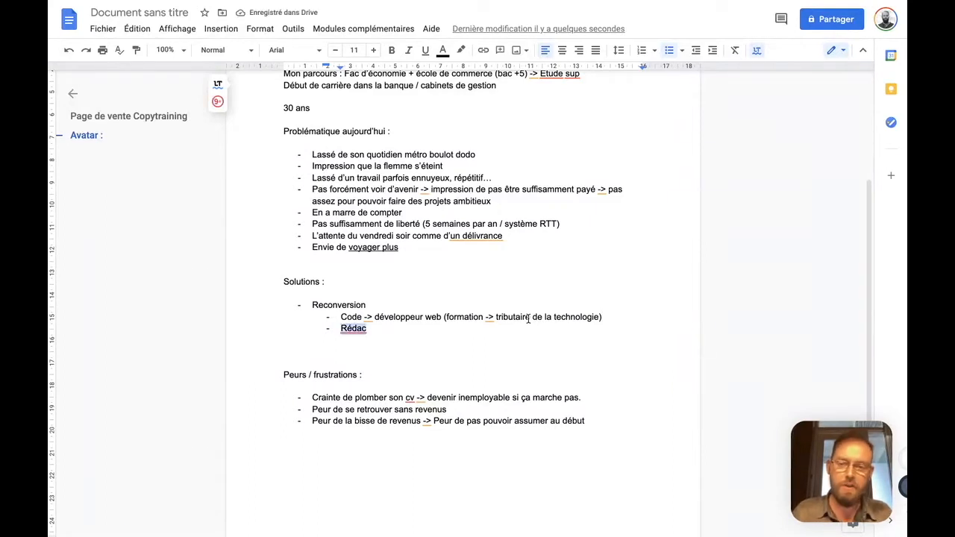
text(tion -> j'étais)
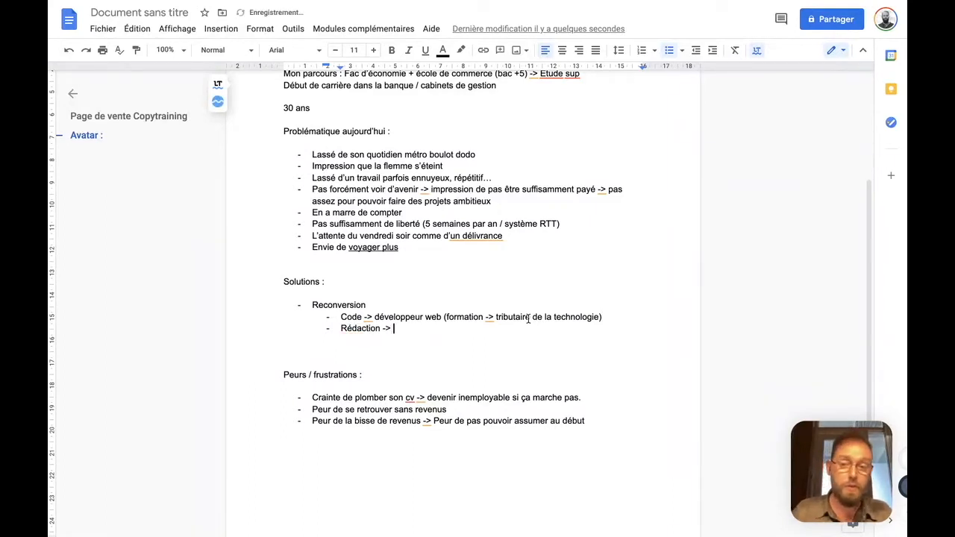
text( pas bon pour é)
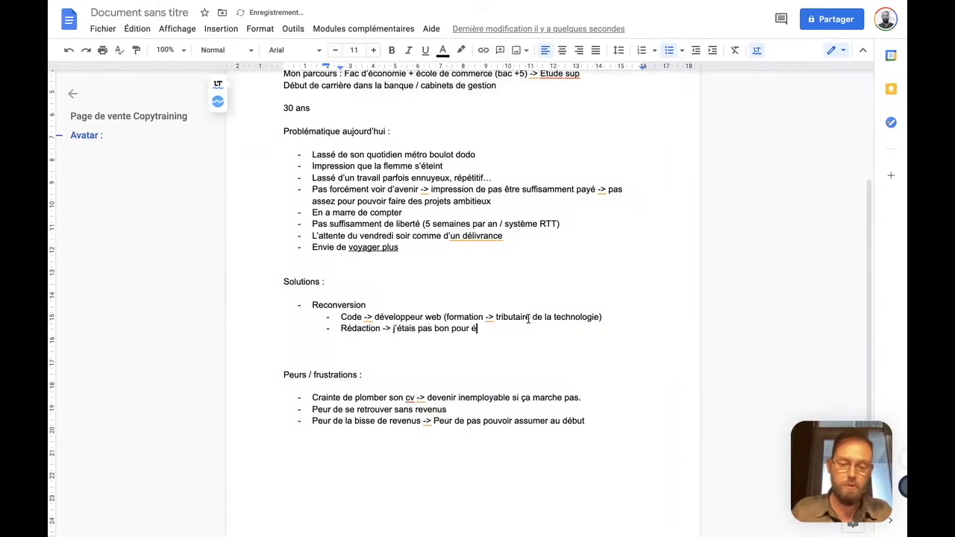
text(crire / j)
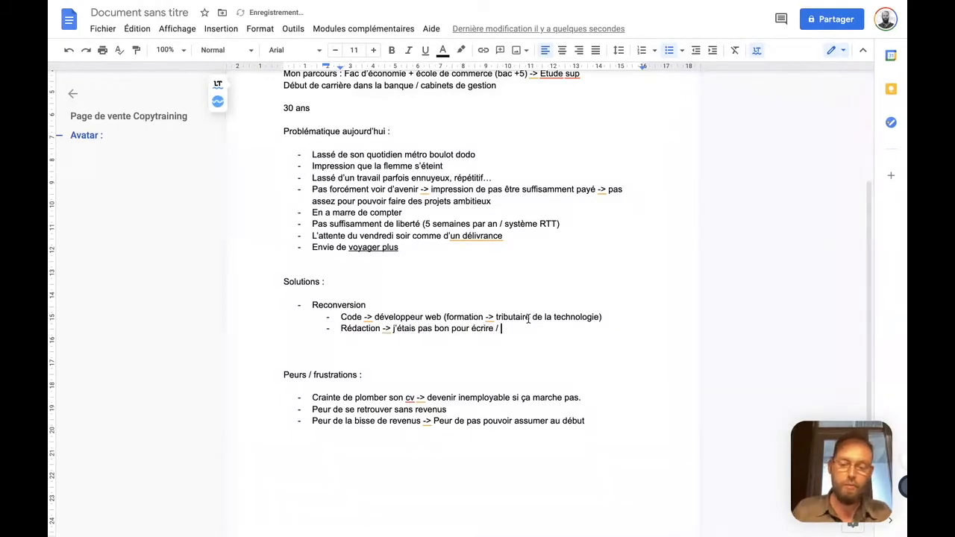
text(aucoup de liberté / )
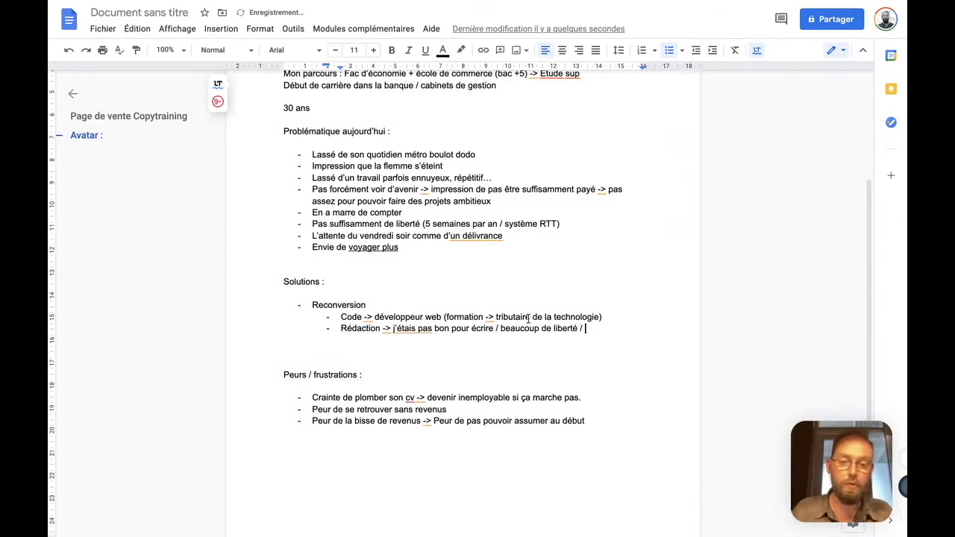
text(pas sûr de pouvoir g)
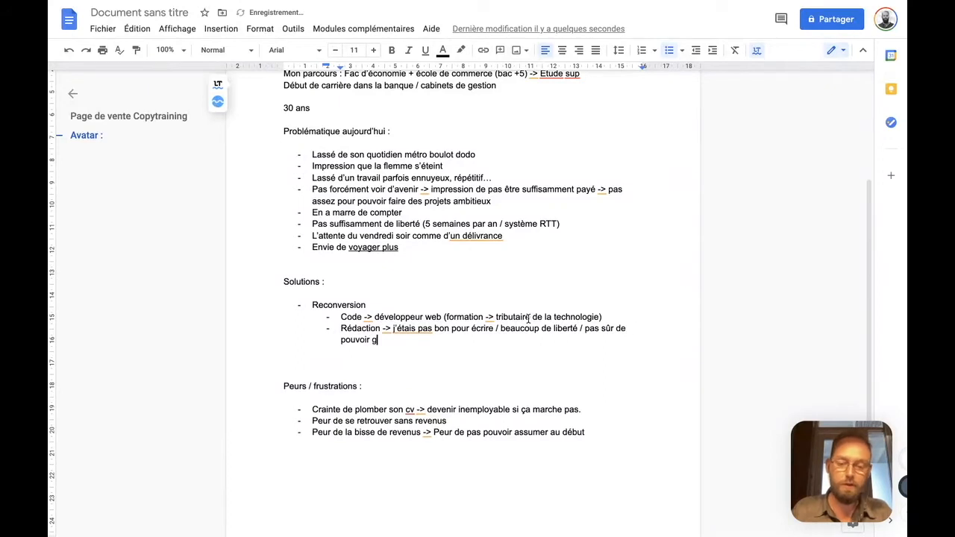
text(agner ma vie avec ça)
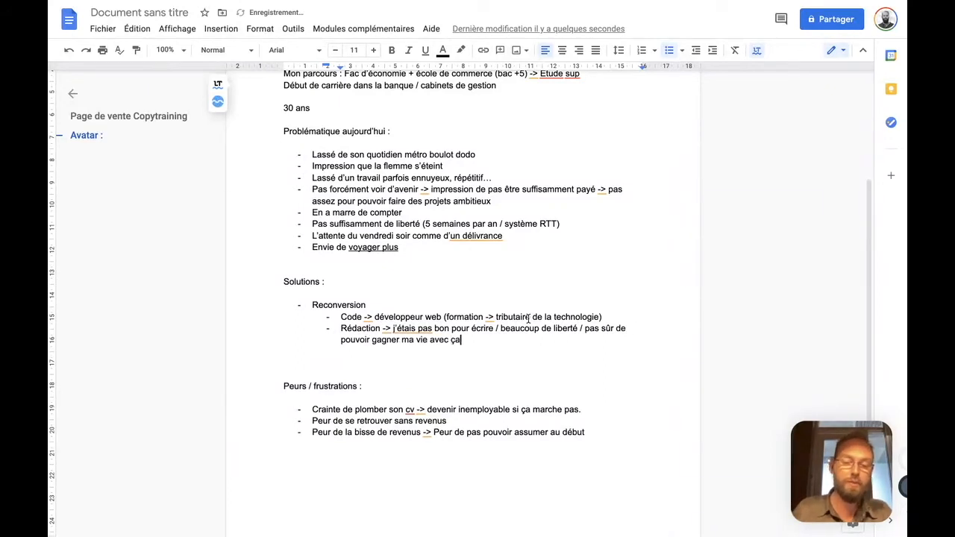
text())
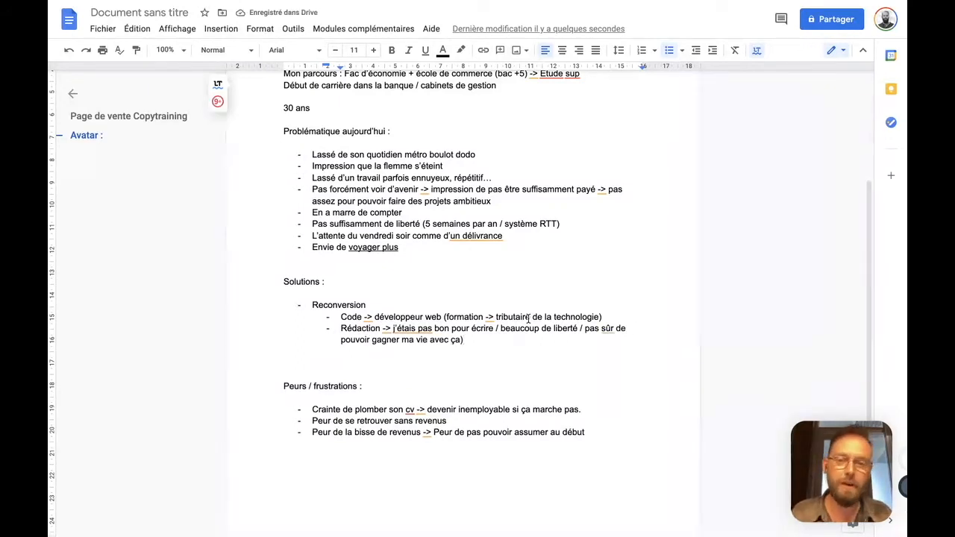
Add a third sub-item under "Reconversion" reading "Montage vidéo ->"
key(Return)
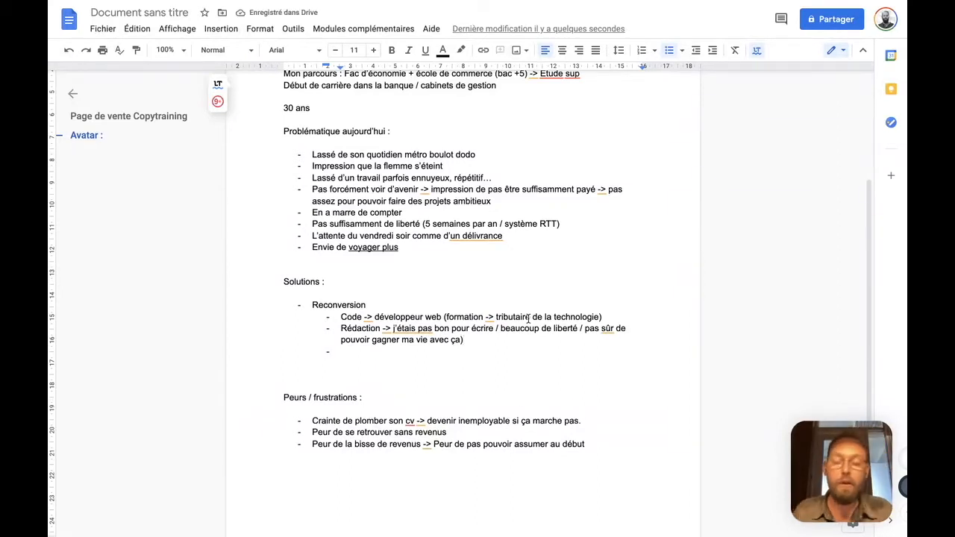
text(Montage viodéo)
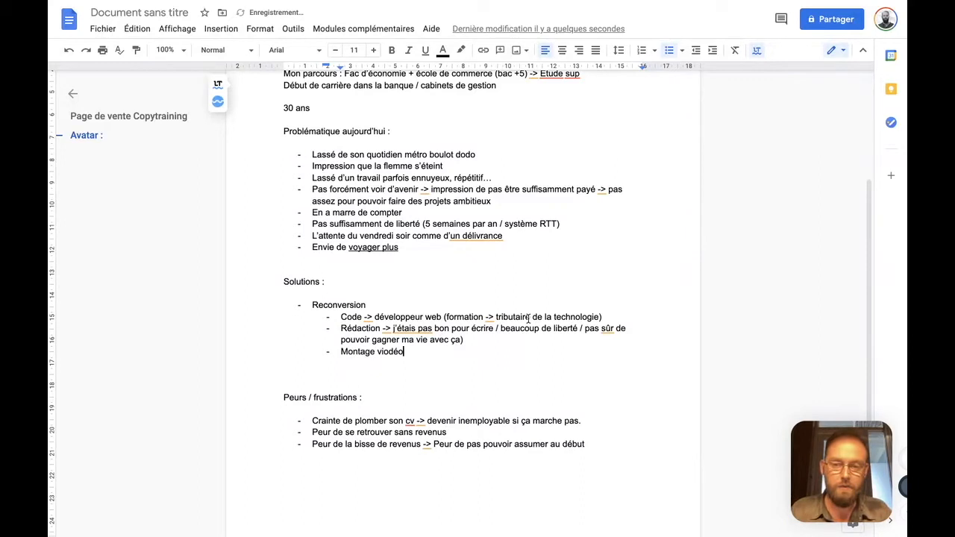
key(BackSpace)
key(BackSpace)
key(BackSpace)
key(BackSpace)
text(déo :)
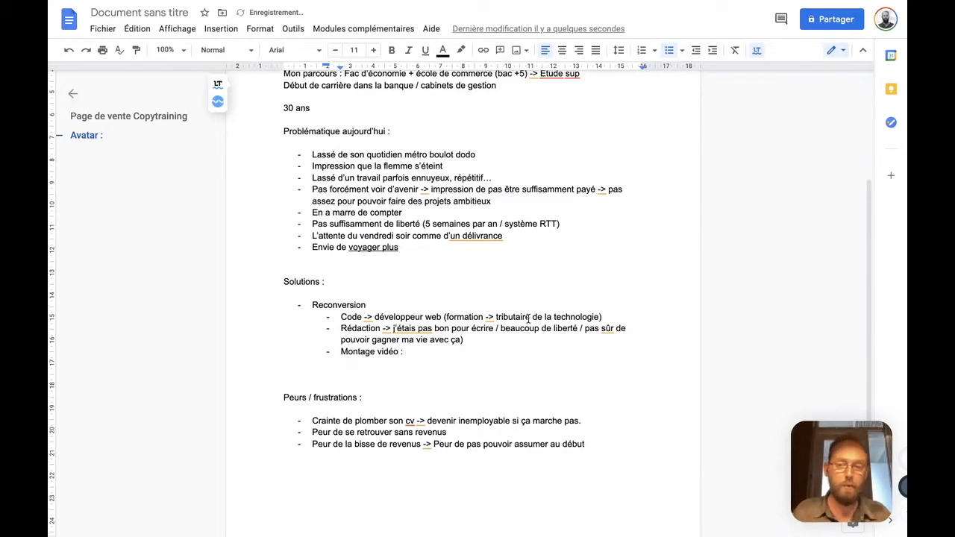
key(BackSpace)
text(->)
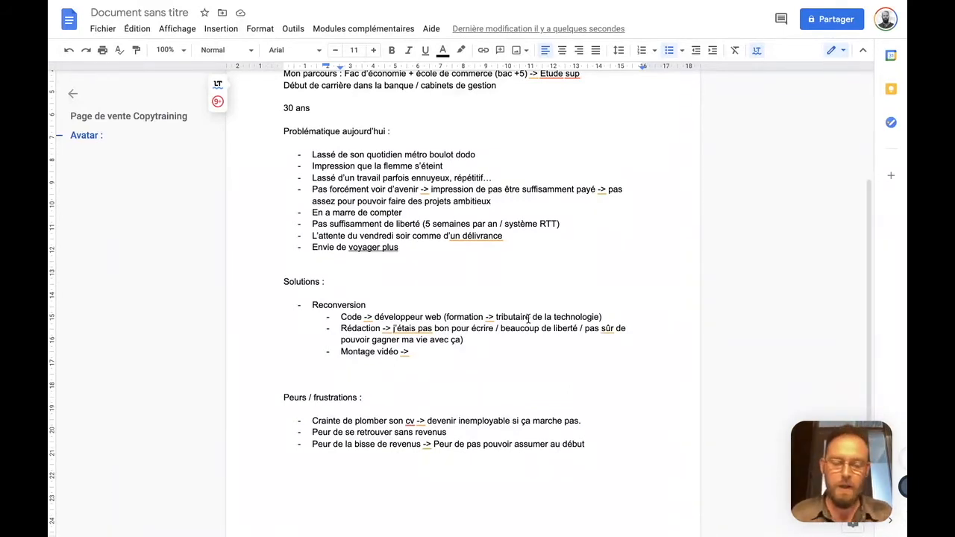
Complete the "Montage vidéo" sub-item with "beaucoup de temps sur un ordi -> concurrence"
text(beaucoup de temp)
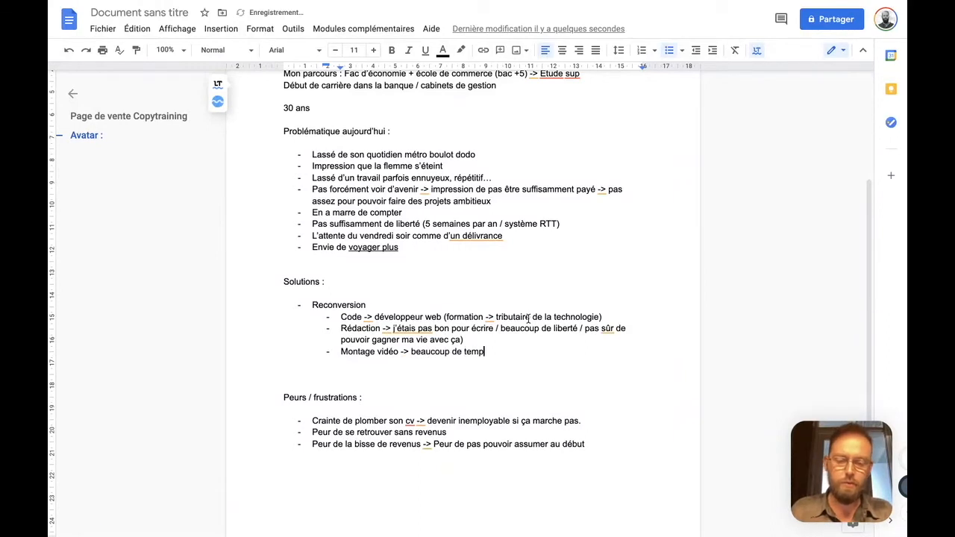
text(s sur uin ordi ->)
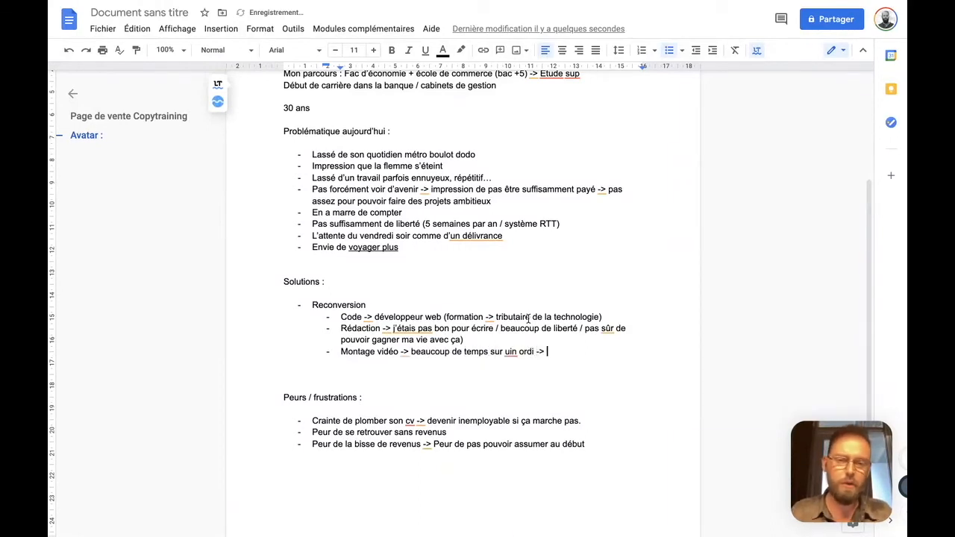
key(Left)
key(Left)
key(Left)
key(Left)
key(Left)
key(Left)
key(Left)
key(BackSpace)
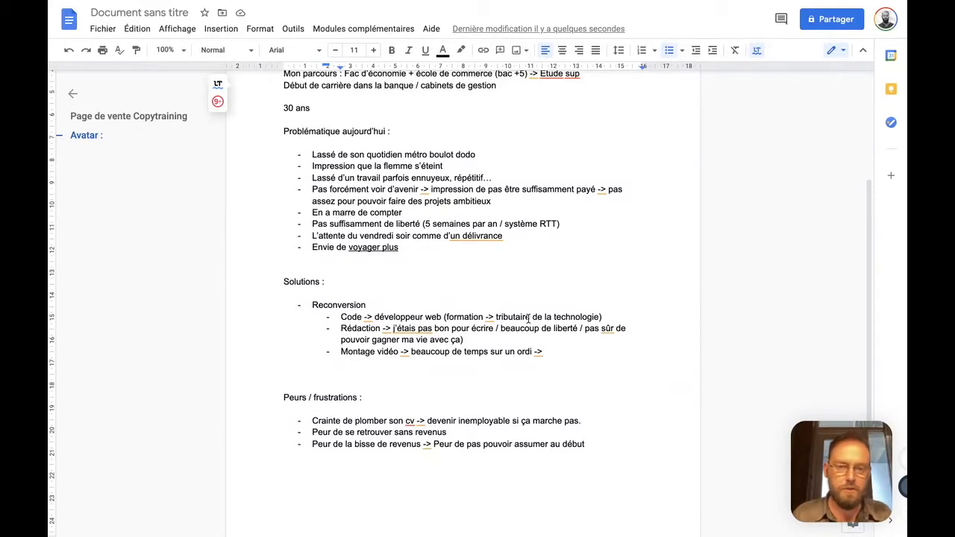
text(concurrence)
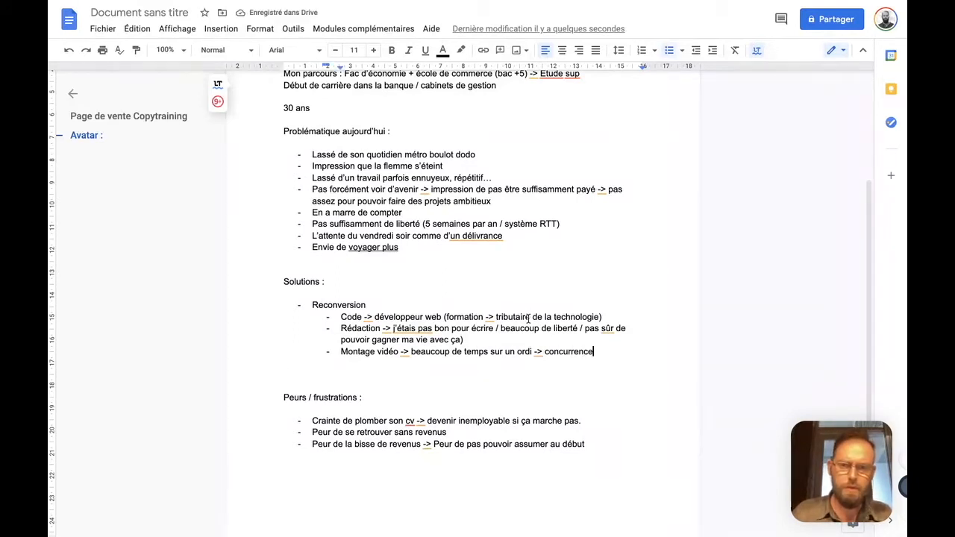
Write the section line "Mes rêves :" below the fears list and start a dashed list under it
scroll(515, 349, down, 2)
click(512, 423)
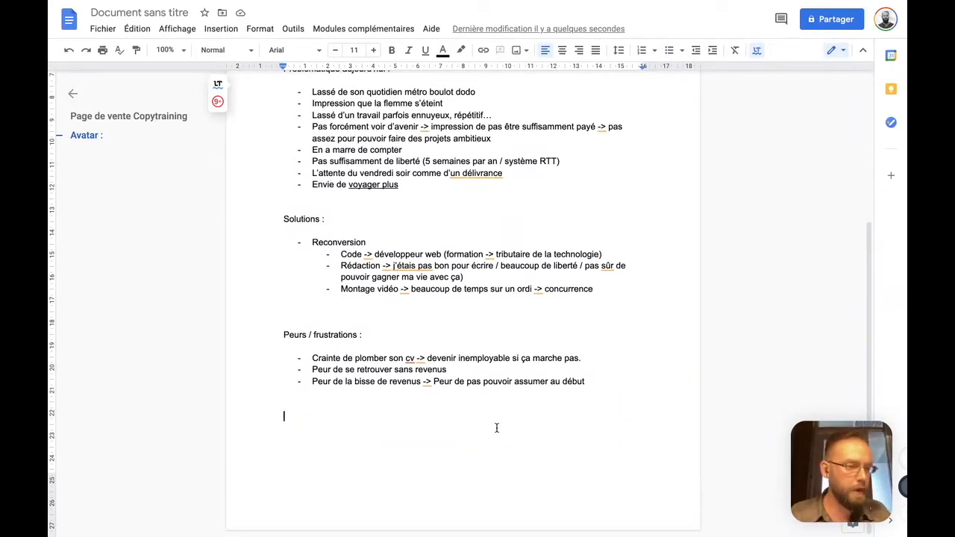
text(M)
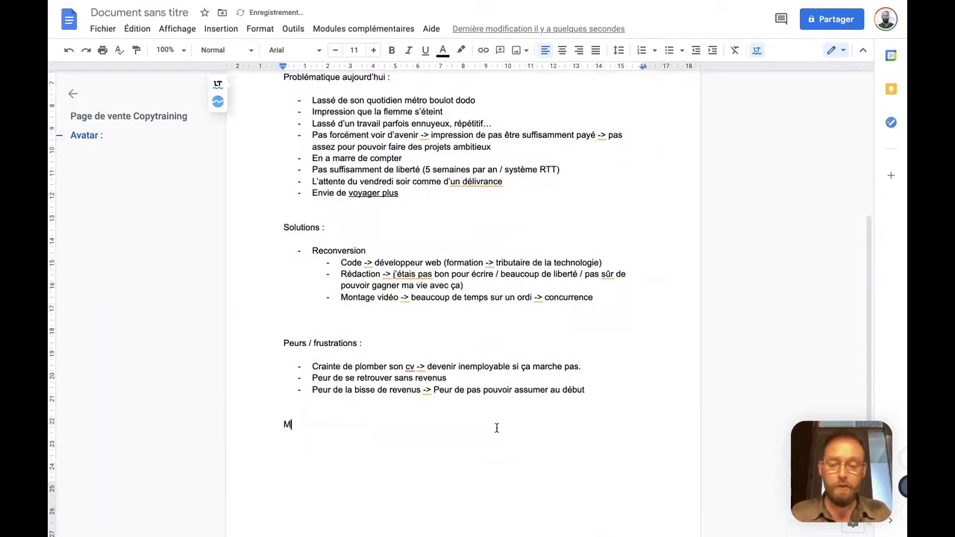
text(es rêve)
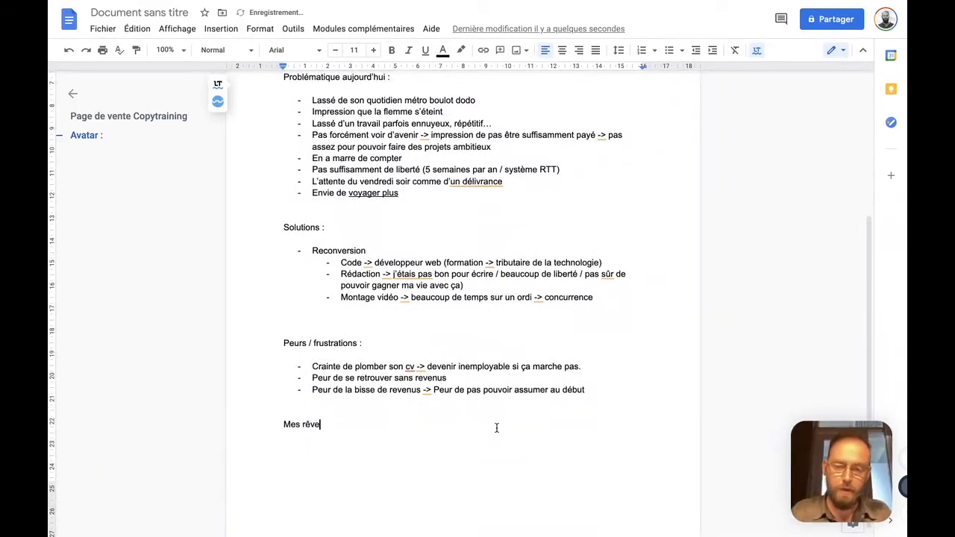
text(s :)
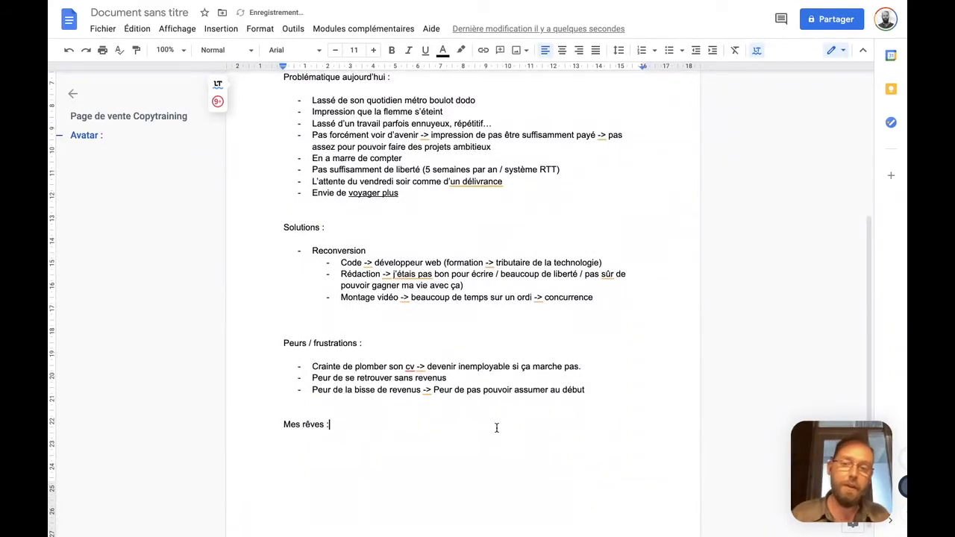
key(Return)
text(-)
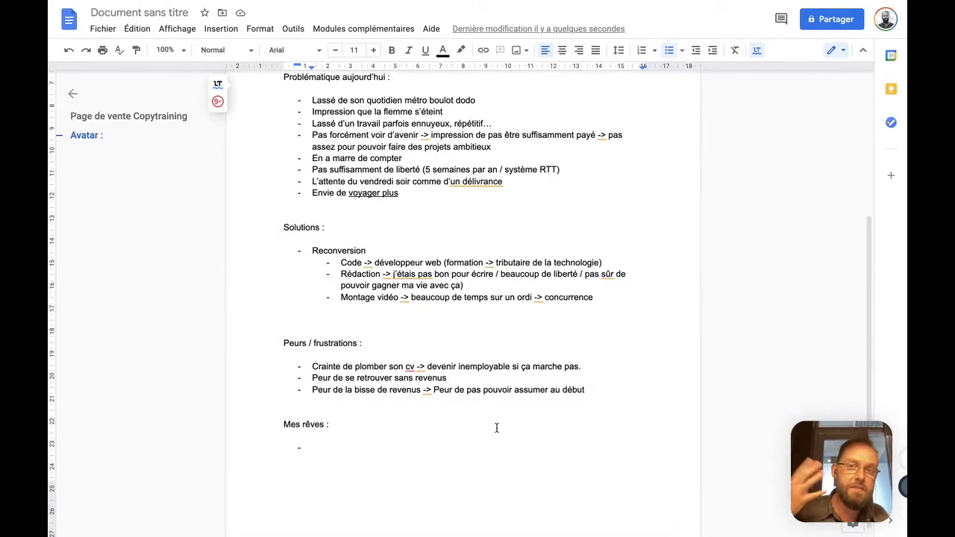
Add the items "Avoir une activité stimulante / excitant" and "Variété" to the "Mes rêves :" list
text(Avoir une activité stimulante / excitant)
key(Return)
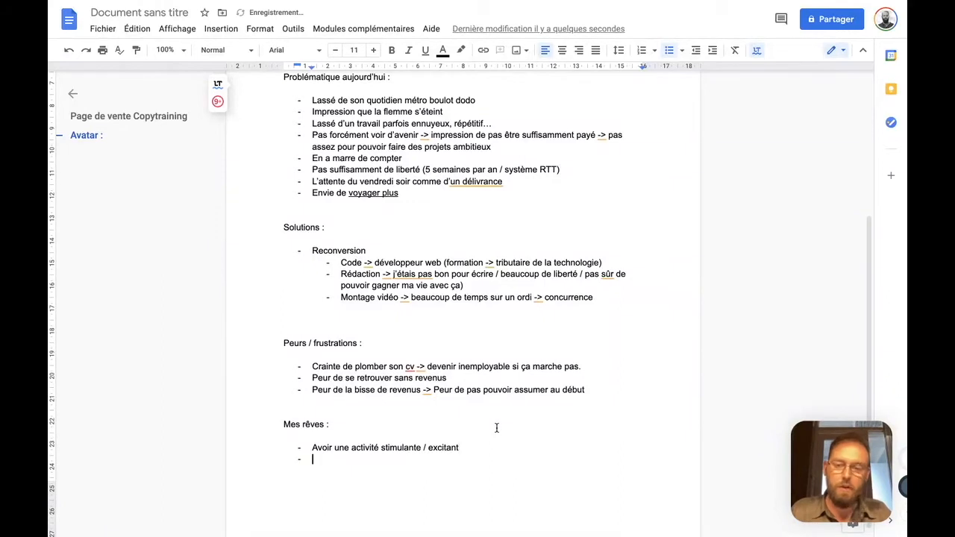
text(Variété)
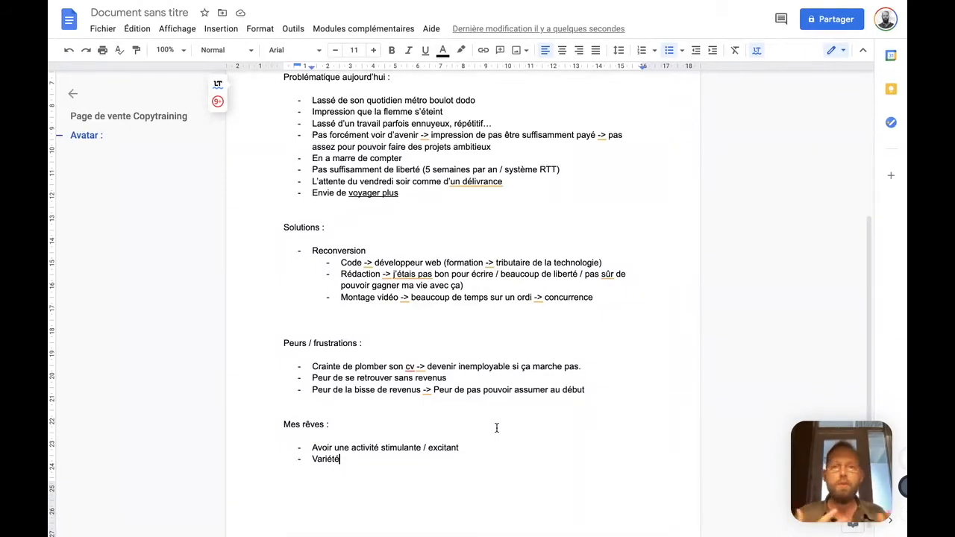
key(Return)
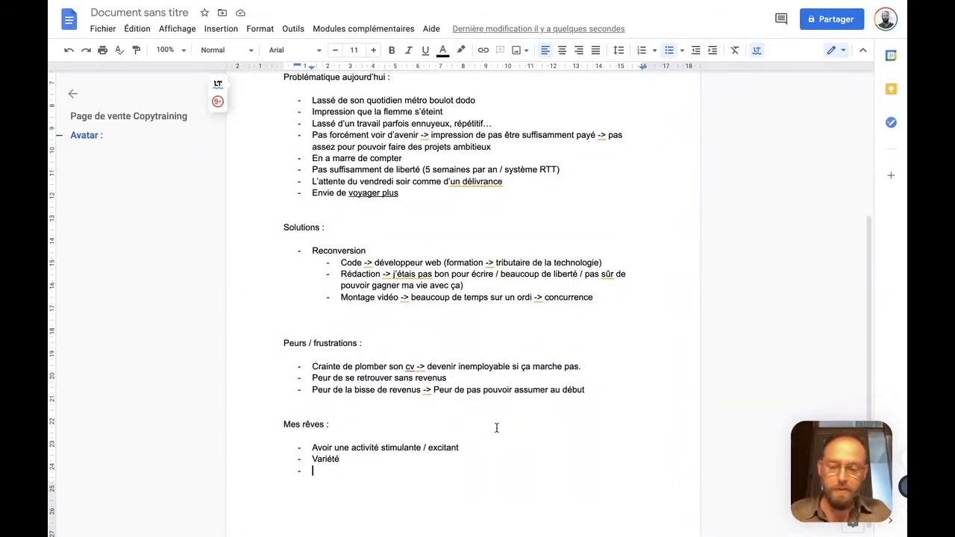
Add the dream item "Flexibilité -> travailler quand je veux (9h 17h)" below "Variété"
text(Flexibilité)
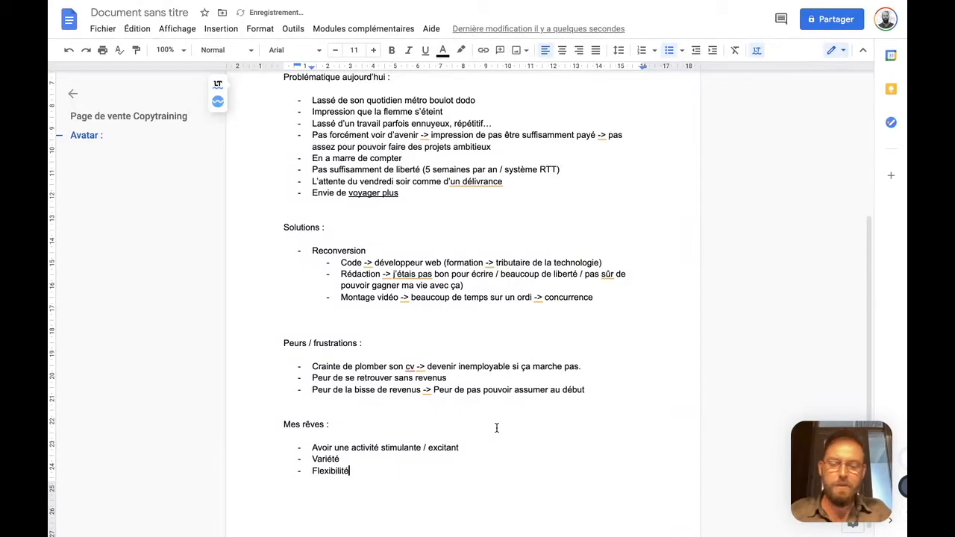
text( ->)
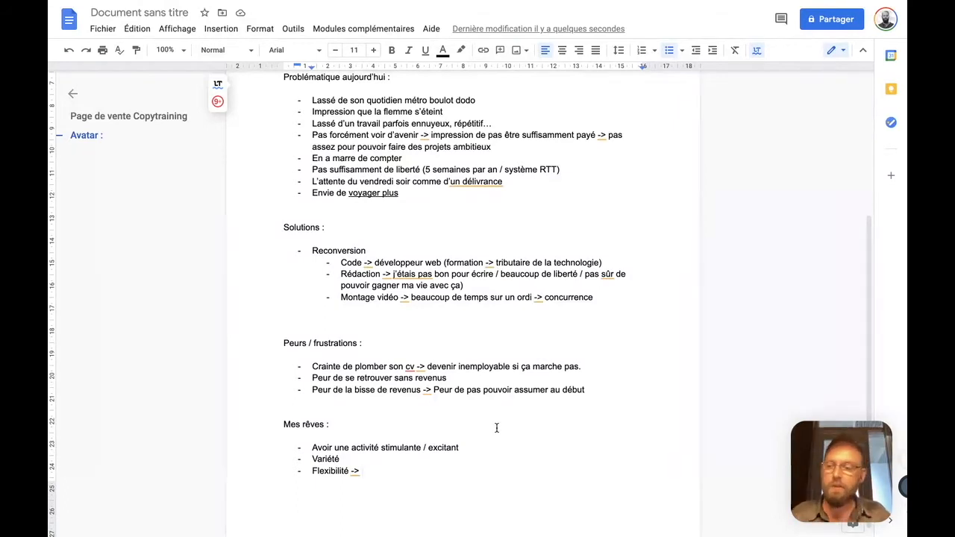
text(travailler quand )
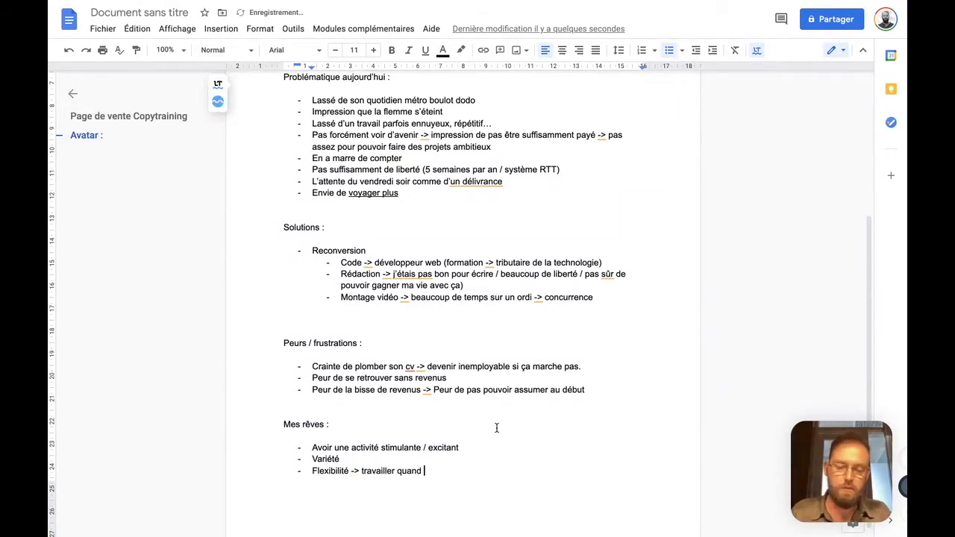
text(je veux (9)
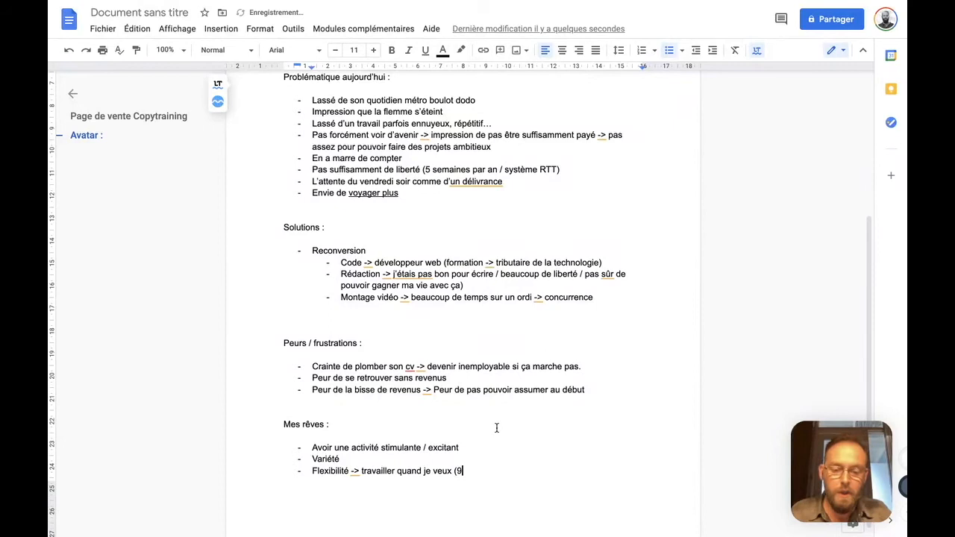
text(h 17h))
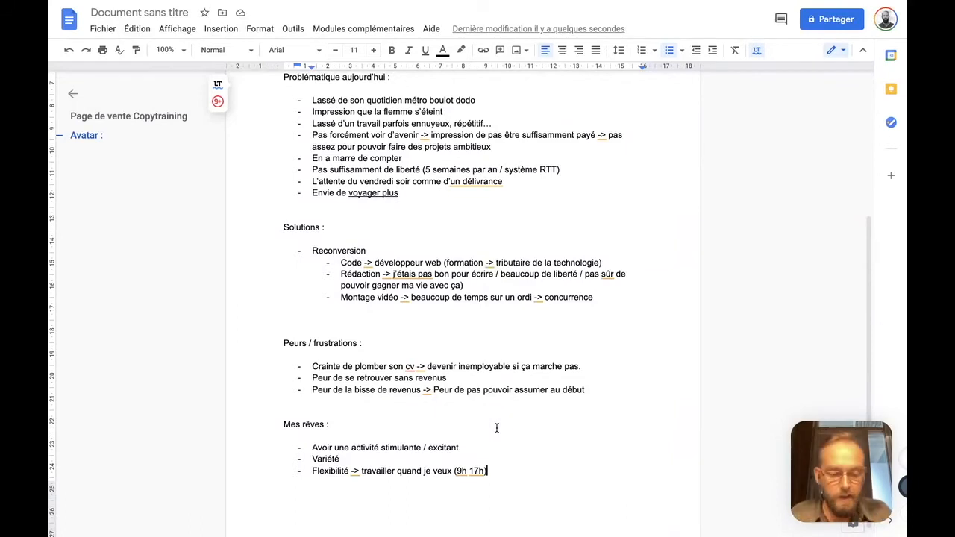
Insert a page break after the "Flexibilité" item and add the list item "Voyager et travailler depuis n'importe où" on the new page
key(ctrl+Return)
scroll(496, 428, down, 4)
text(Voyager tr)
key(BackSpace)
key(BackSpace)
text(et travailler depuis n'importe où)
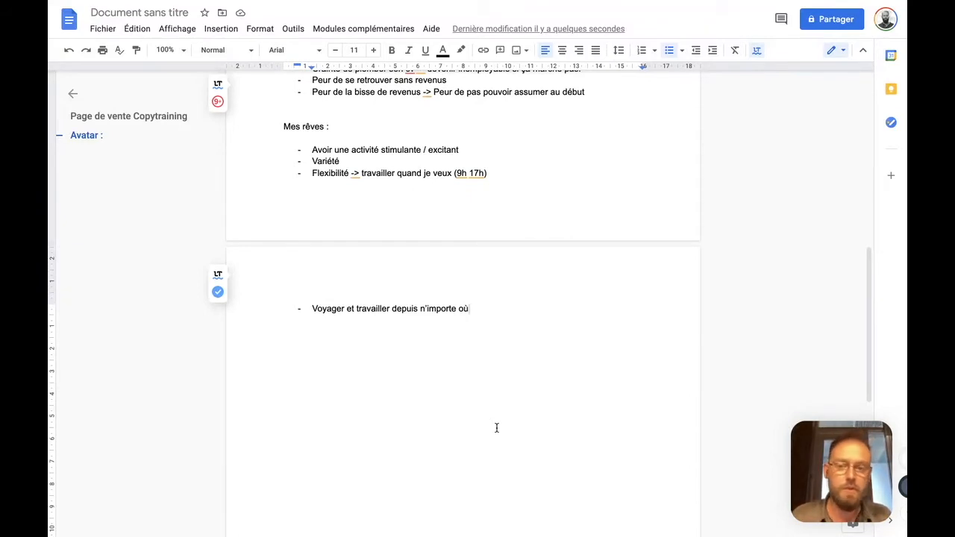
Add the dream item "Gagner beaucoup d'argent (sans y croire)" below "Voyager et travailler depuis n'importe où"
key(Return)
text(Gagner beaucoup d'argent (sans y croire))
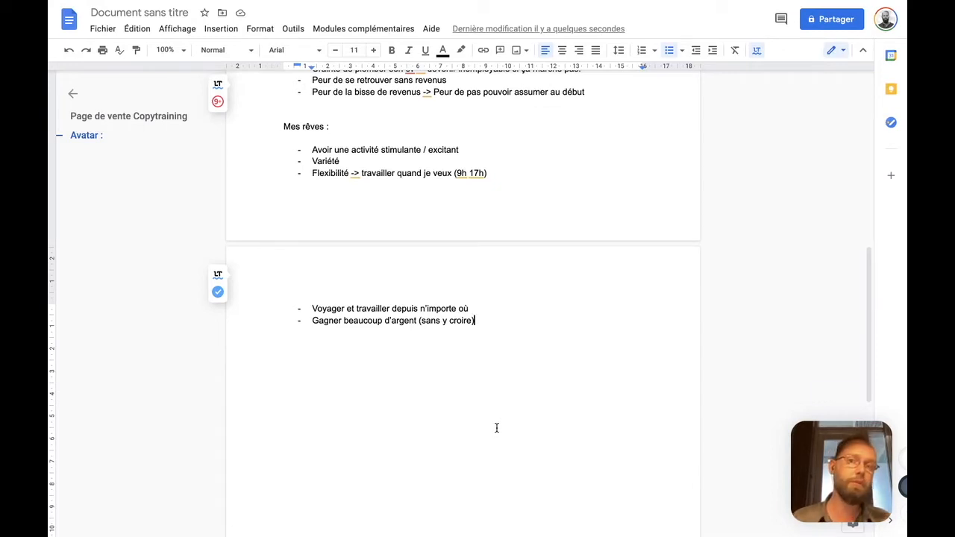
End the dreams list and insert a horizontal line below it
key(Return)
key(Return)
key(Return)
key(Return)
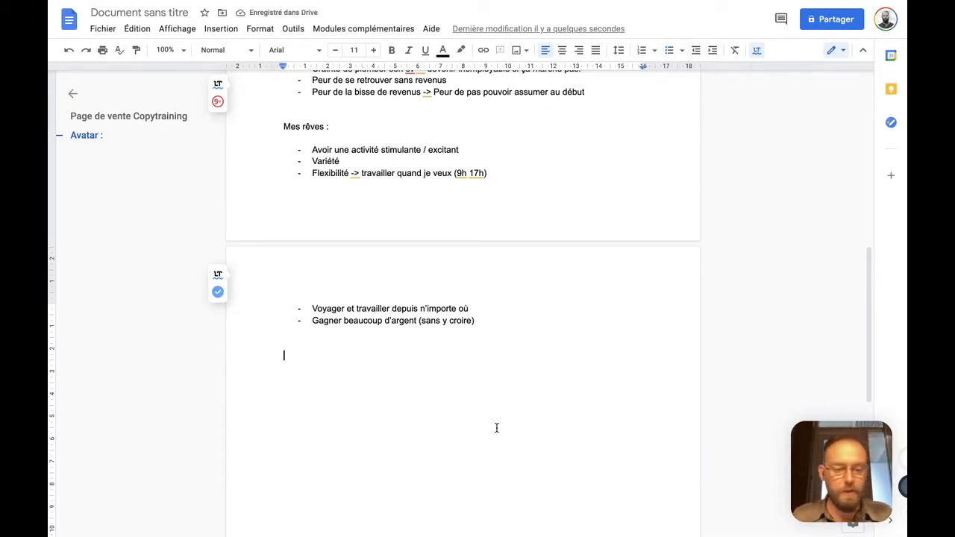
click(221, 28)
click(254, 127)
Write "Mon produit :" below the horizontal line and format it as a section heading
text(Mon prod)
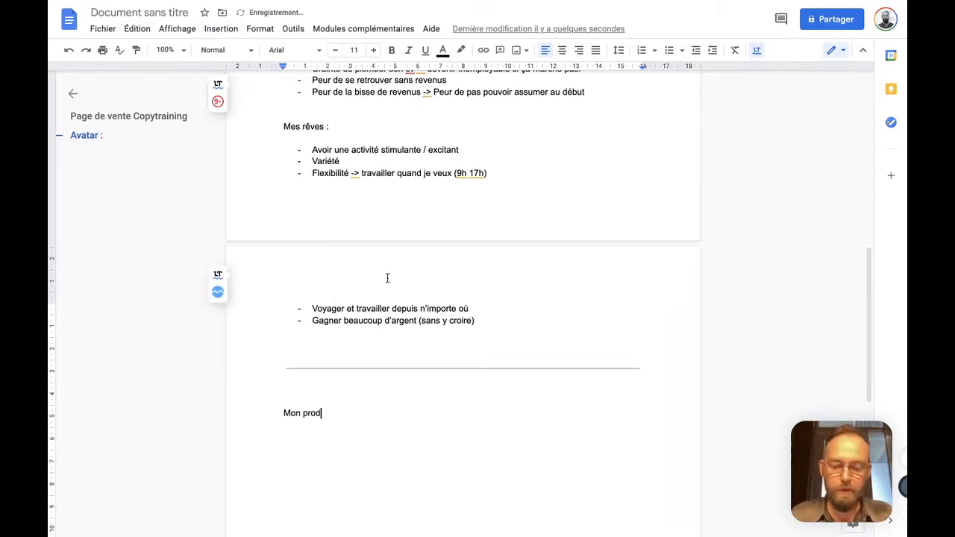
text(uit :)
key(Return)
click(304, 413)
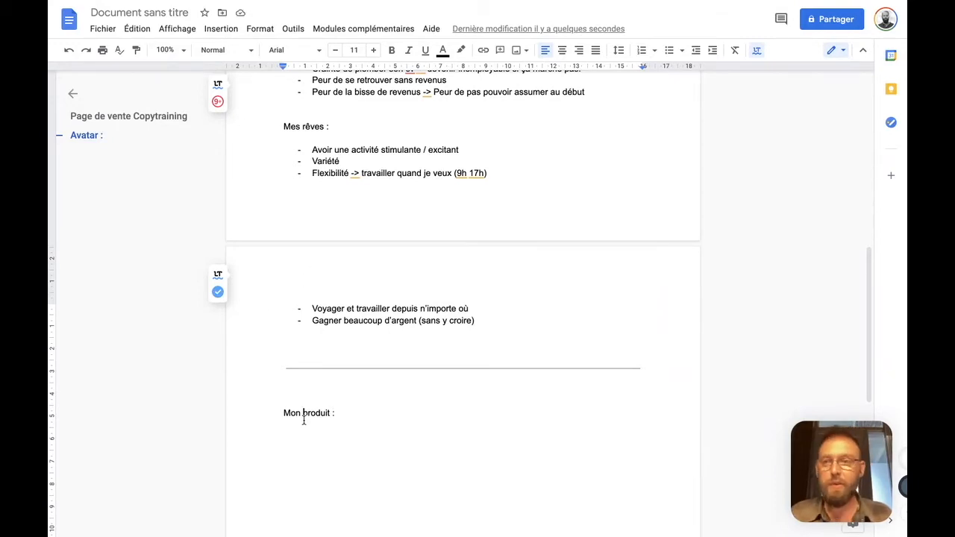
click(223, 50)
click(243, 251)
click(354, 357)
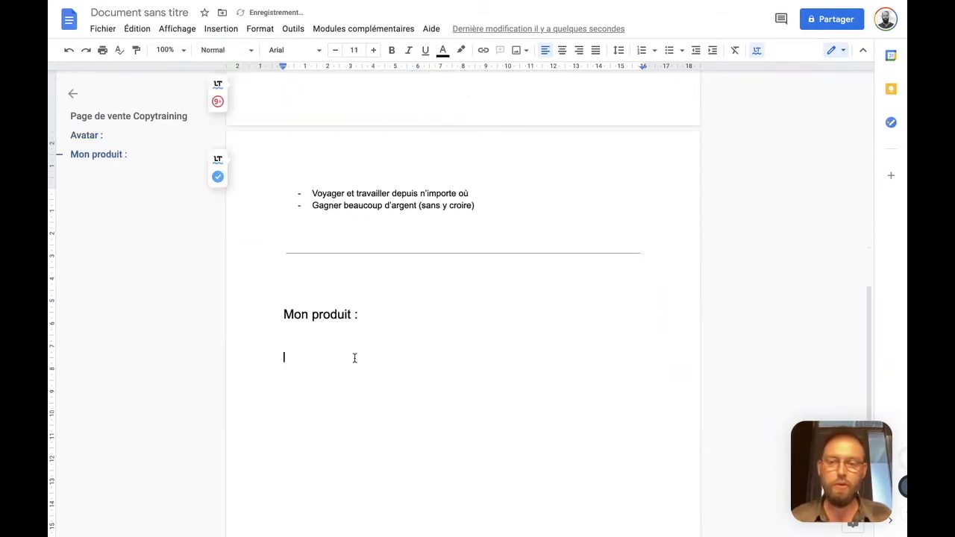
Start a dashed list under "Mon produit :" with the item "Formation à distance au métier de copywriter freelance"
text(-)
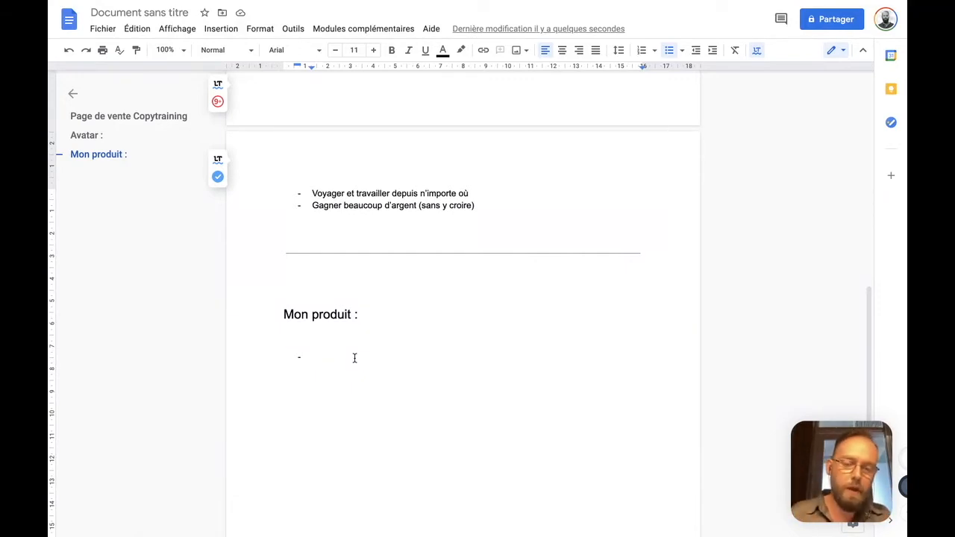
scroll(354, 359, up, 15)
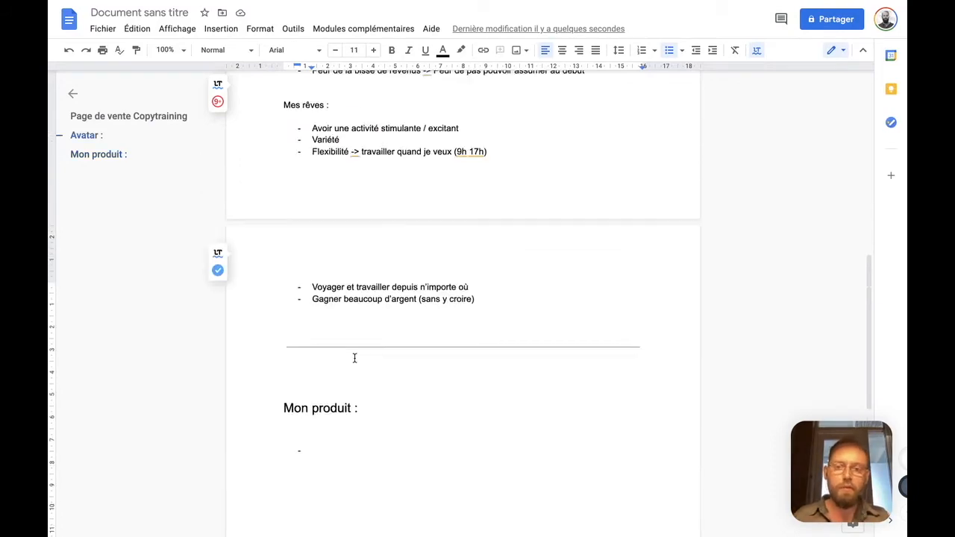
scroll(354, 359, down, 20)
scroll(355, 358, up, 1)
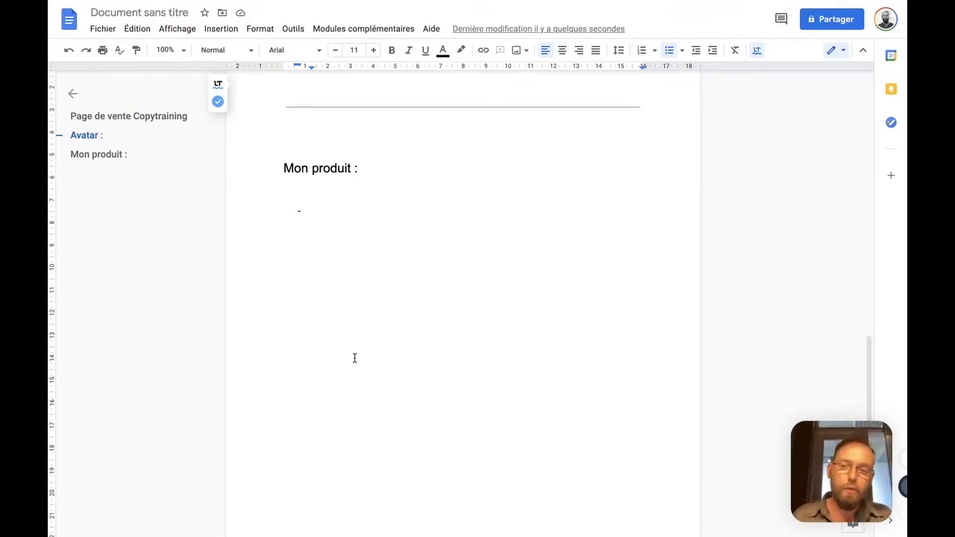
text(Foirmation)
key(BackSpace)
key(BackSpace)
key(BackSpace)
key(BackSpace)
key(BackSpace)
text(ation à distance)
click(326, 211)
click(345, 268)
click(414, 211)
text(au)
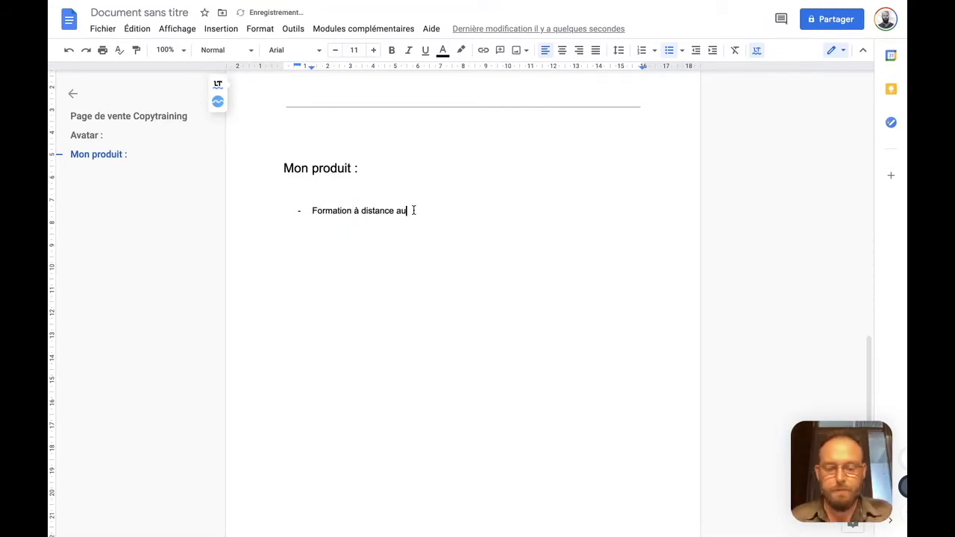
text( métier de copywriter freelance)
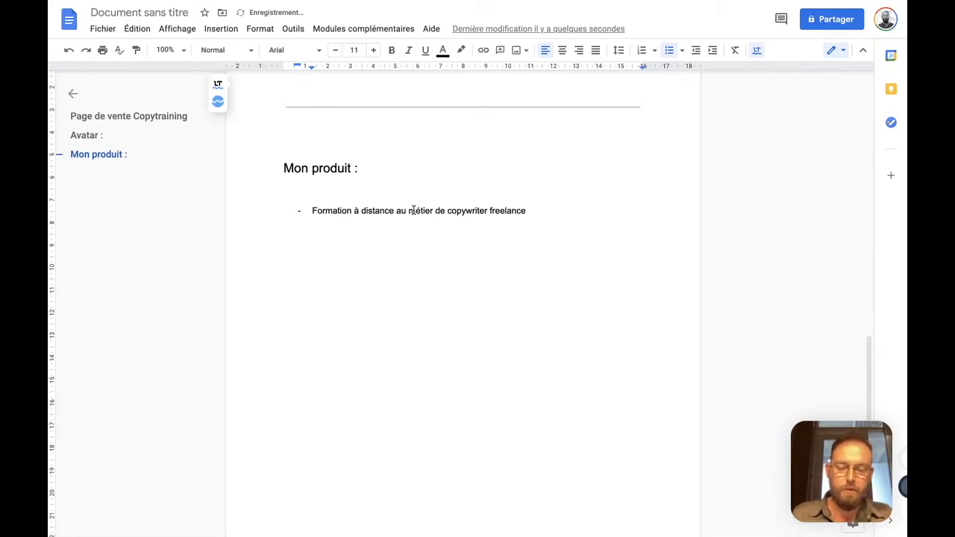
Add the items "CopyTraining" and "12 semaines" to the "Mon produit :" list
key(Return)
text(CopyTraining)
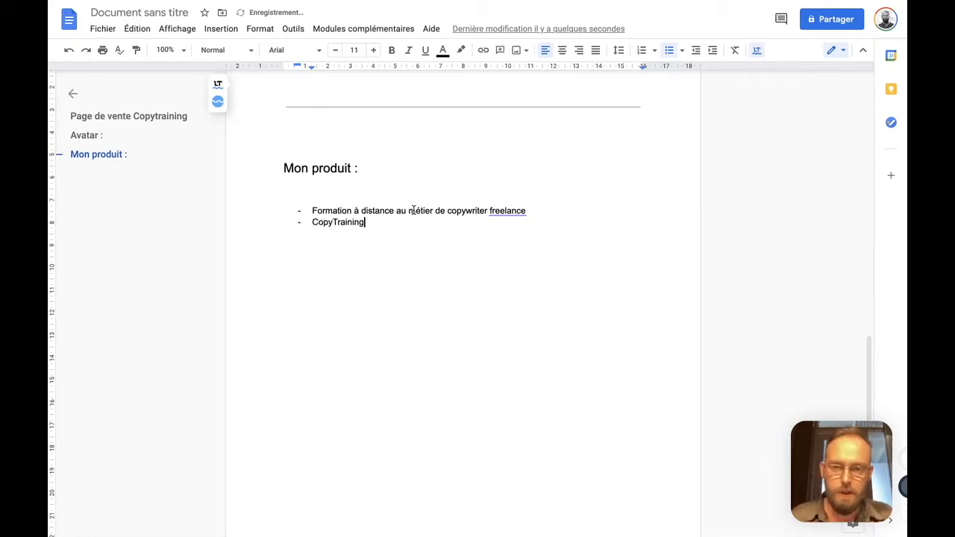
key(Return)
text(1é)
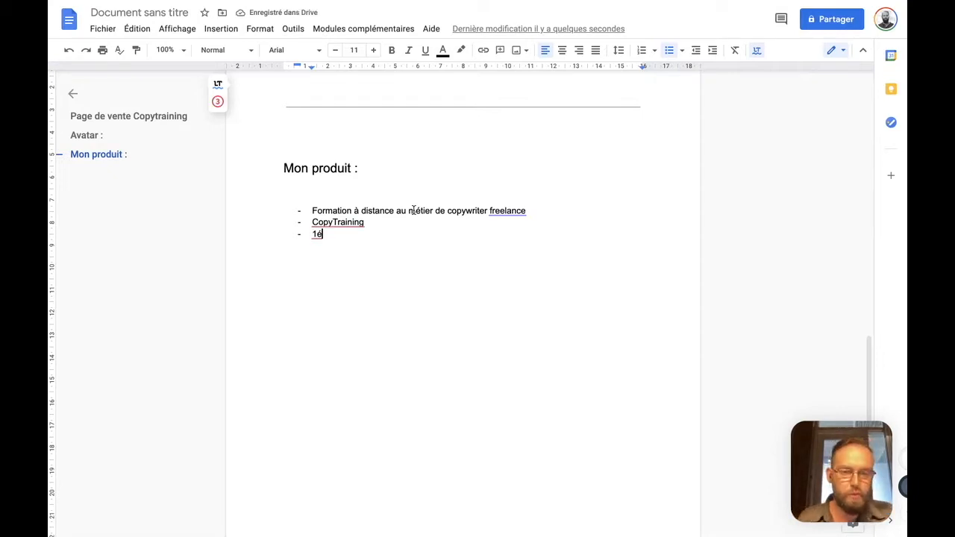
key(shift+Left)
key(BackSpace)
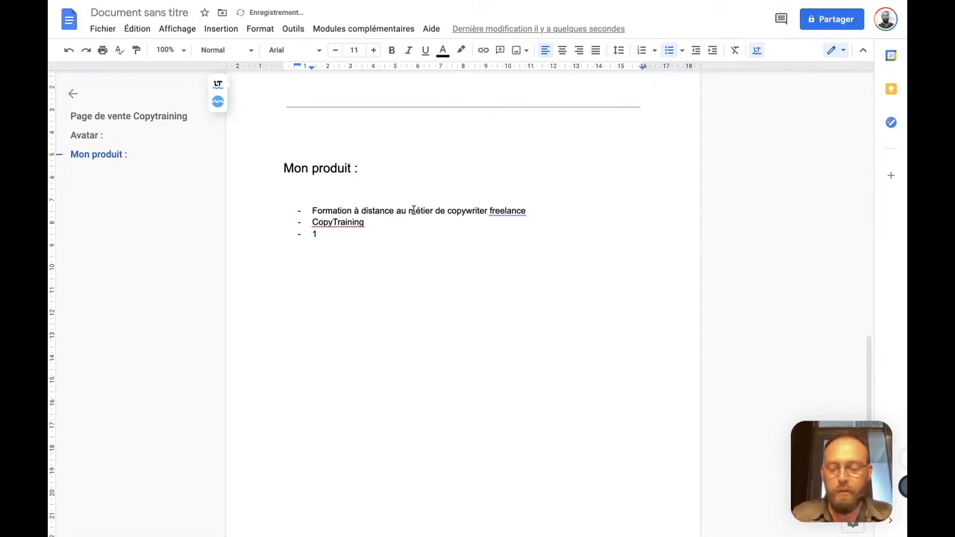
text(2 semaines)
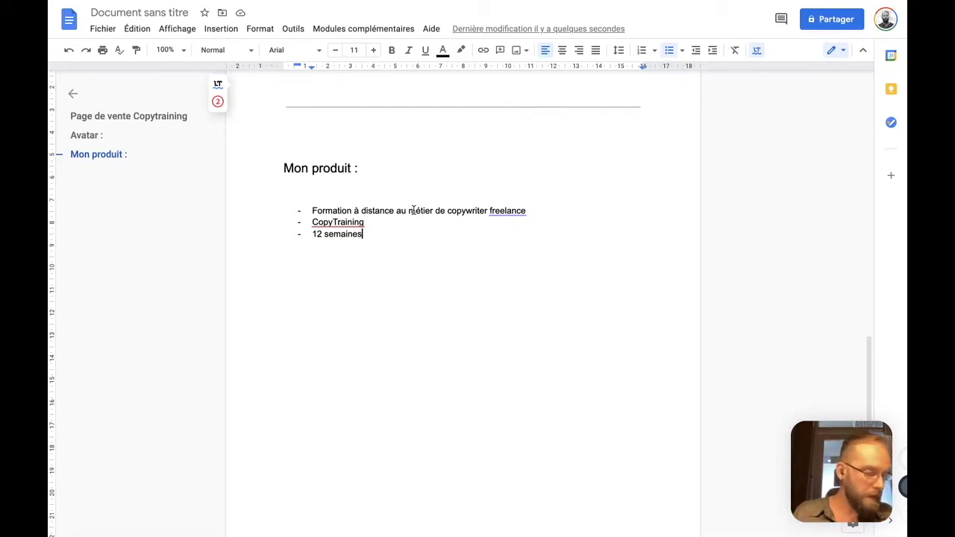
Add the item "Objectifs pédagogiques :" and nest the sub-item "Apprendre la persuasion" under it
key(Return)
text(Objectifs pédagogiques :)
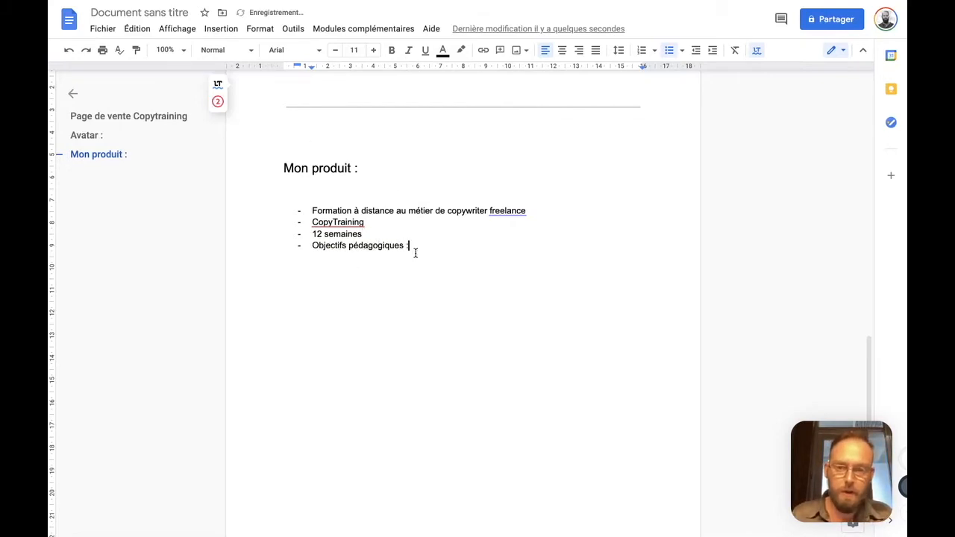
key(Return)
key(Tab)
text(Apprendre la persuasion)
Add the learning objectives "Apprendre à écrire des PDV" and "Apprendre à écrire des emails"
key(Return)
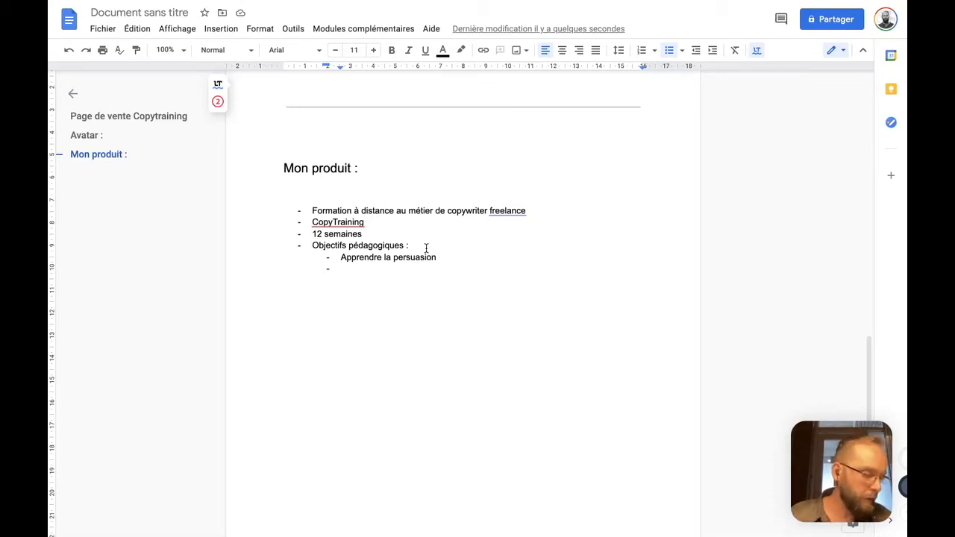
text(Apprendre à)
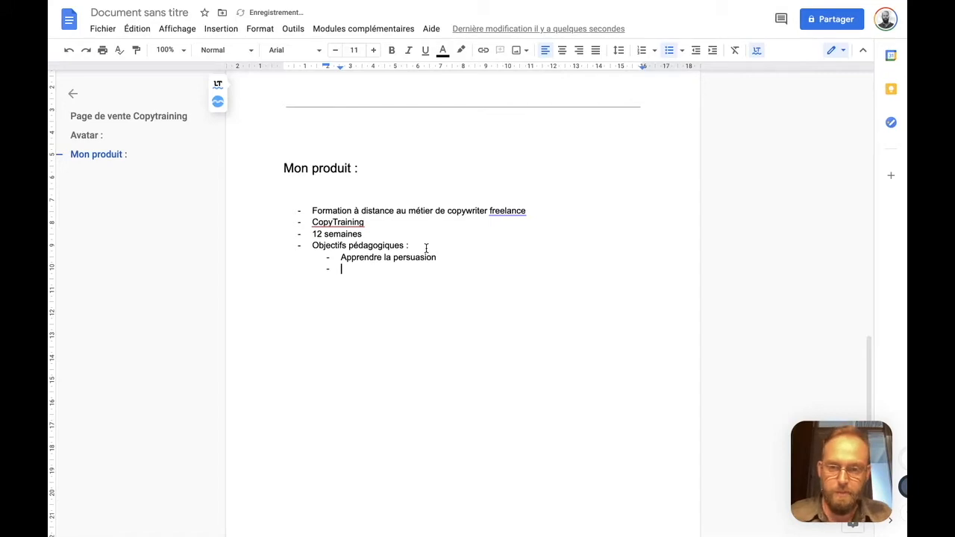
text( écrire des PDV)
key(Return)
text(Apprendre à écrire des emails)
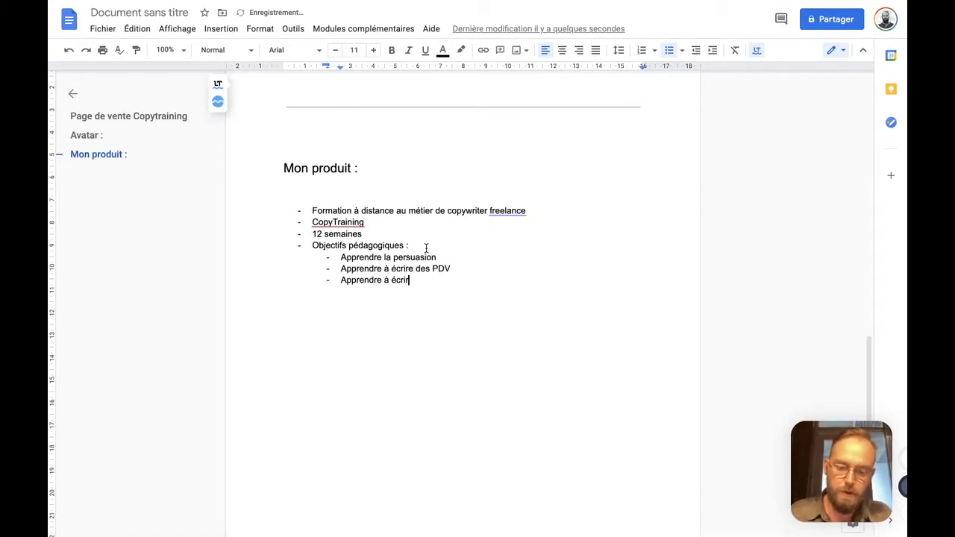
Add the learning objective "Apprendre à construire des séquences de vente (emails)" with its spelling corrected
key(Return)
key(BackSpace)
key(BackSpace)
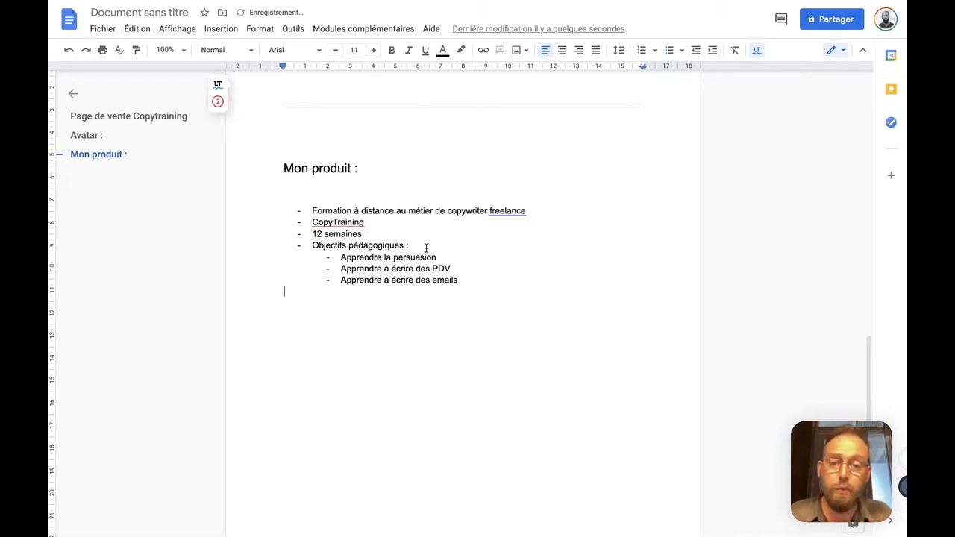
key(ctrl+z)
text(Apprendre à c)
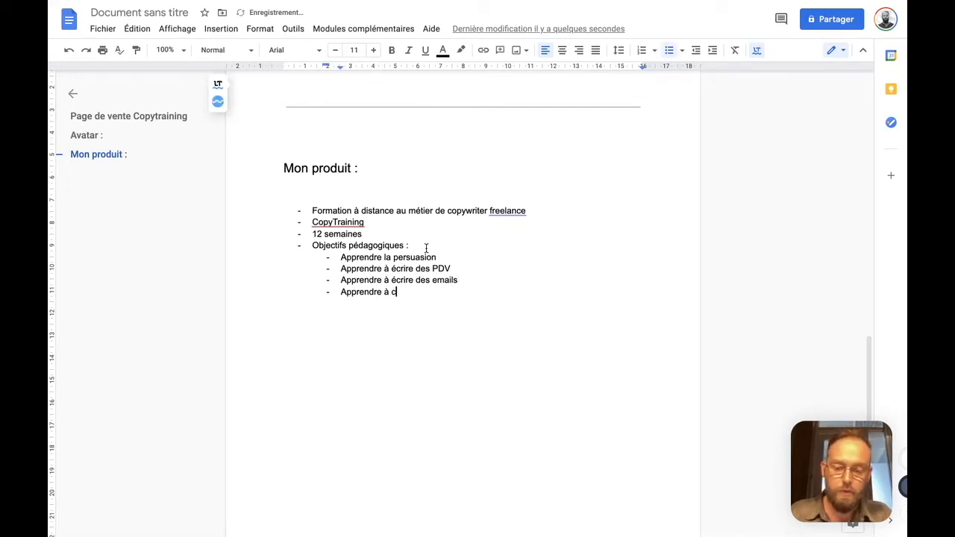
text(onsrtuire des )
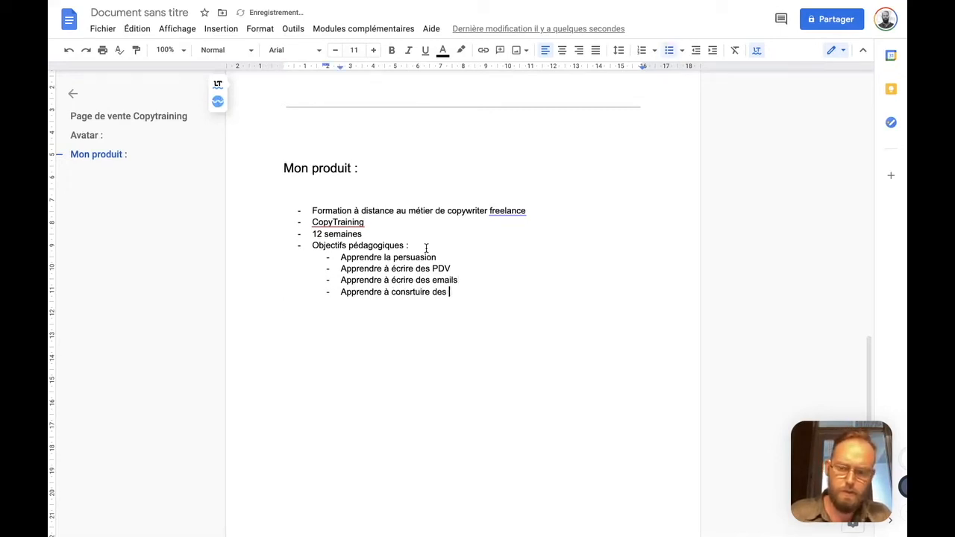
text(séquences de vente)
click(410, 292)
click(408, 346)
click(545, 291)
text(()
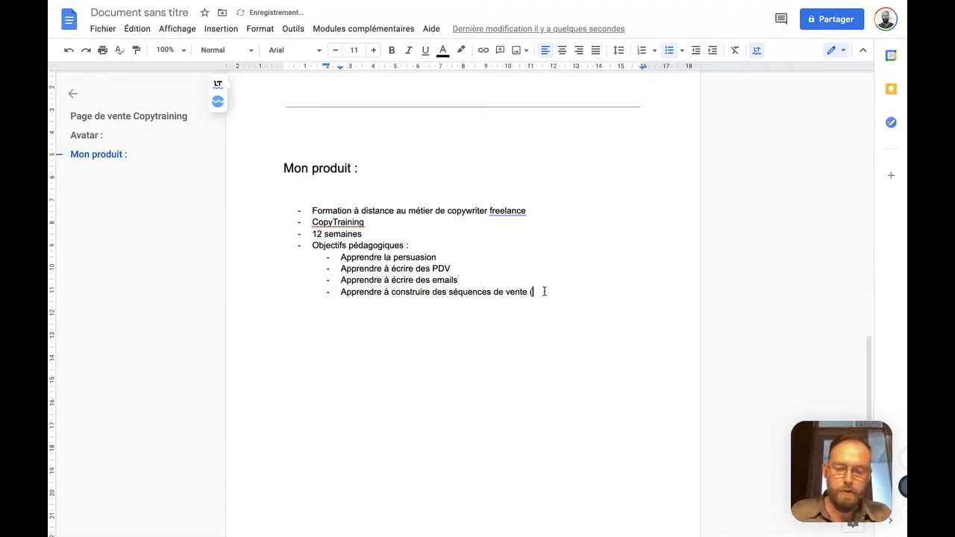
text(emails))
Add the learning objectives "Créer une publicité (vidéo ou pas)" and "Créer un script de vidéo de vente"
key(Return)
text(Créer une publicit)
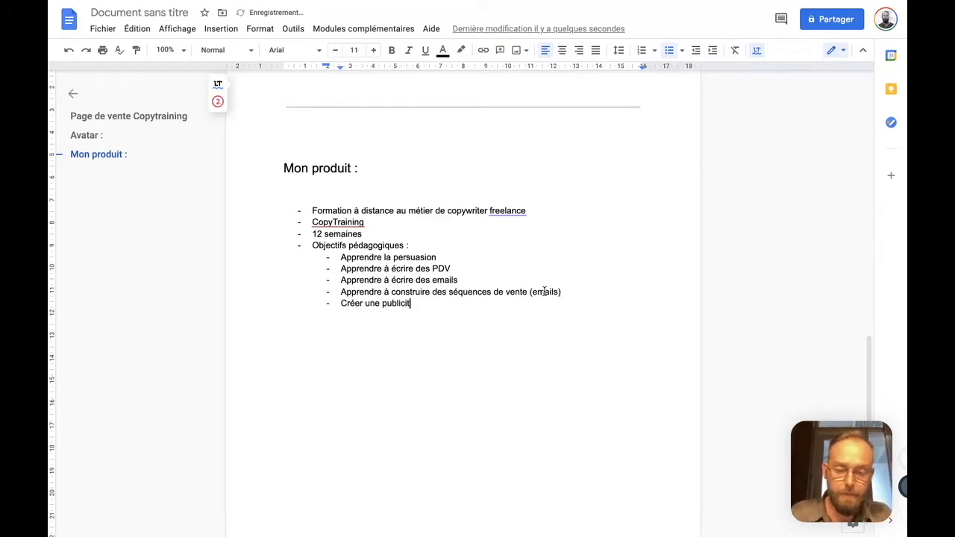
text(é (vidéo ou pas))
key(Return)
text(Créer un script de vidéo de vente)
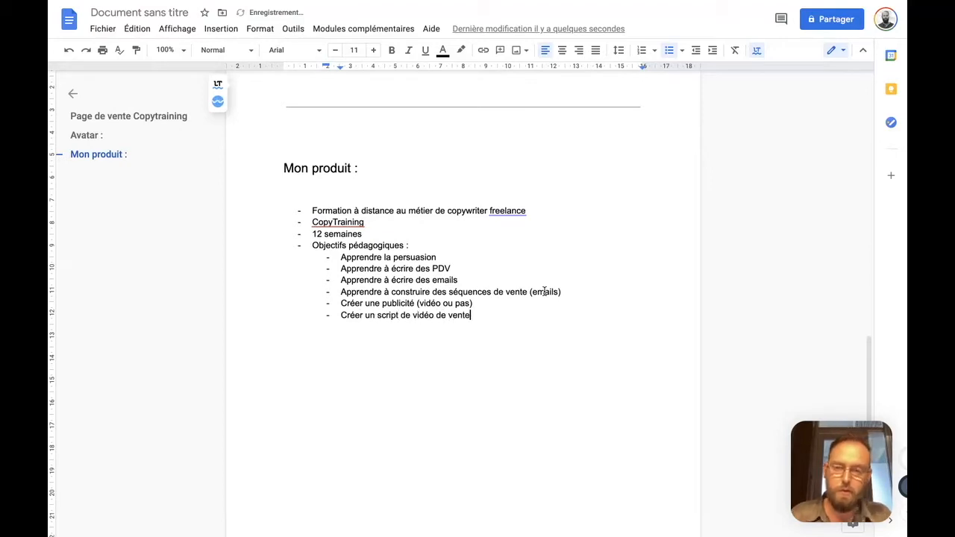
Add the learning objective "Démarrer une activité de Copywriter" below the video script item
key(Return)
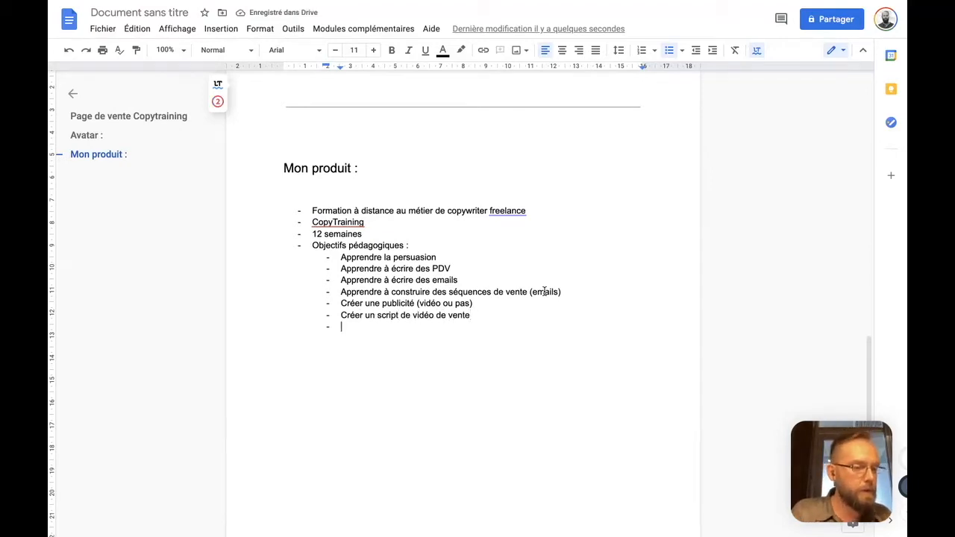
text(Démrarrer une cam)
key(shift+Home)
text(Démarrer une activité de Copywriter)
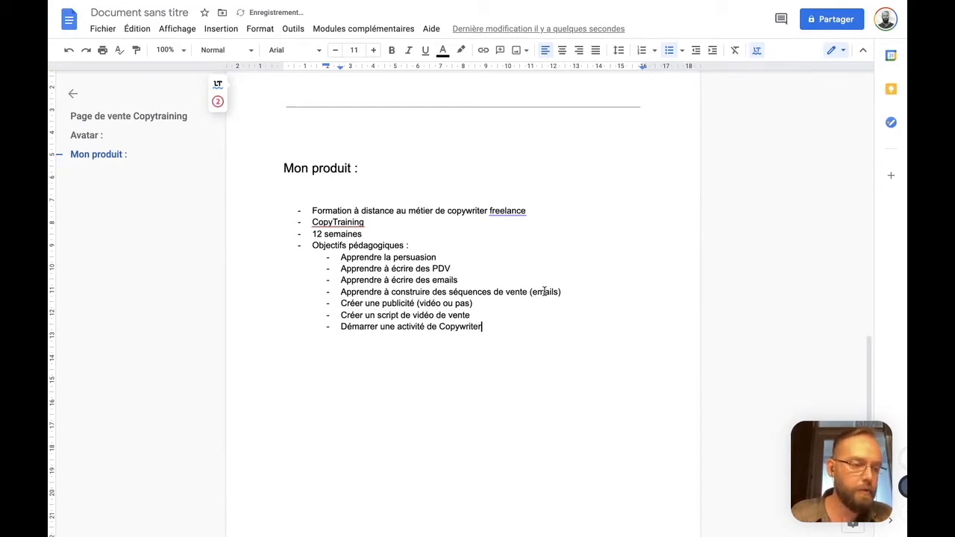
Nest the sub-items "Se positionner sur le marché", "Prospecter" and "Pricer" under "Démarrer une activité de Copywriter"
key(Return)
key(Tab)
text(Se positionner sur le marché)
key(Return)
text(PRos)
key(BackSpace)
key(BackSpace)
key(BackSpace)
text(rospecter)
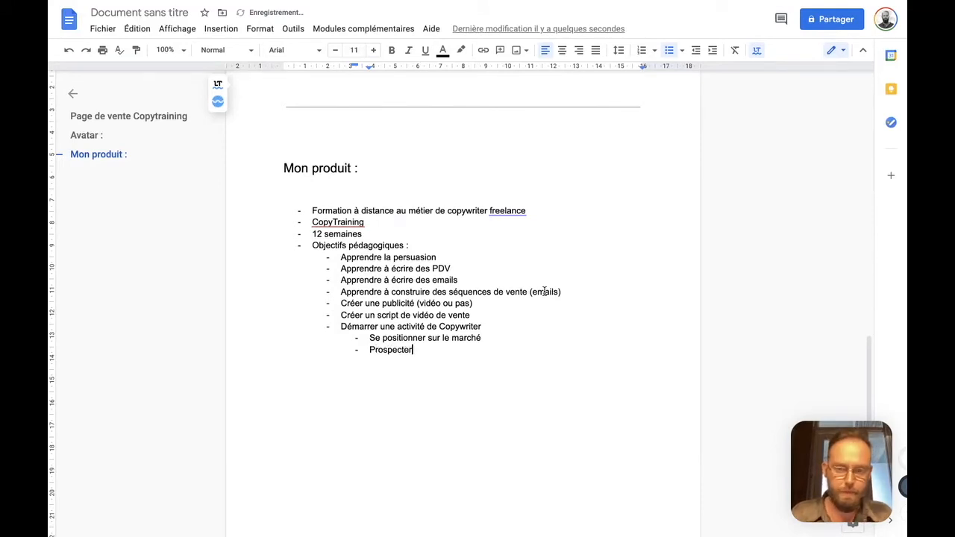
key(Return)
text(Pricer)
Add a sub-item below "Pricer" about selecting the right clients, with an arrow note ending in "de rapidement gagner sa vie"
key(Return)
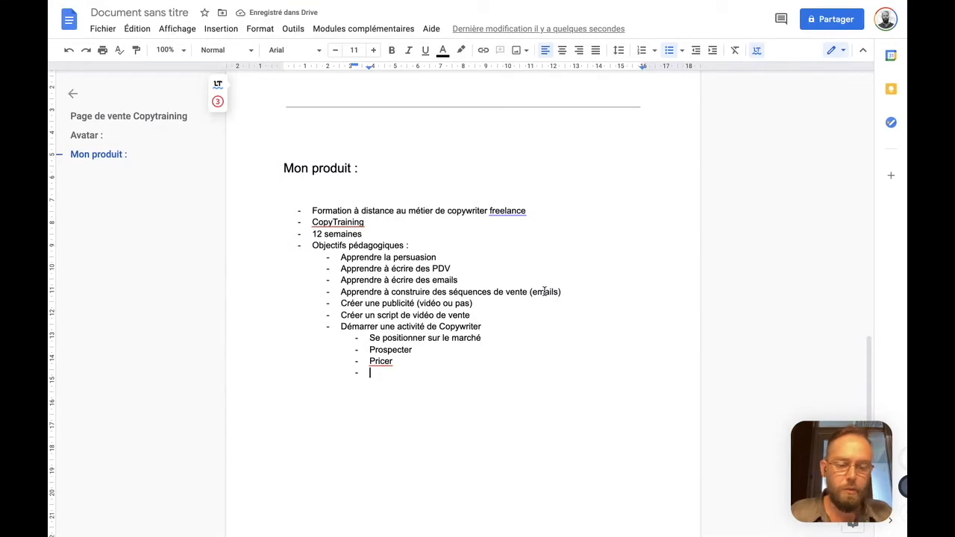
text(Sélectionner les bons c)
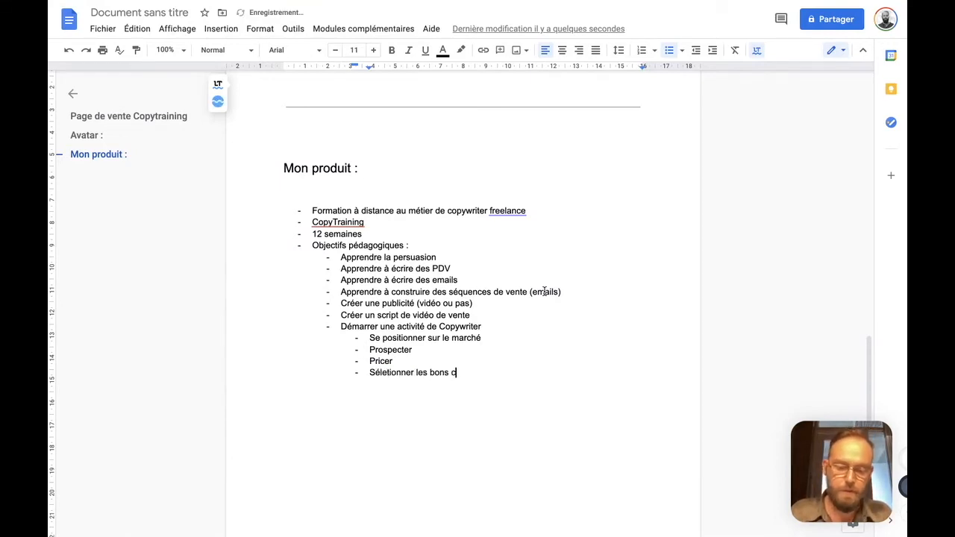
text(lients )->)
key(BackSpace)
key(BackSpace)
key(BackSpace)
text(-> Preemmet de)
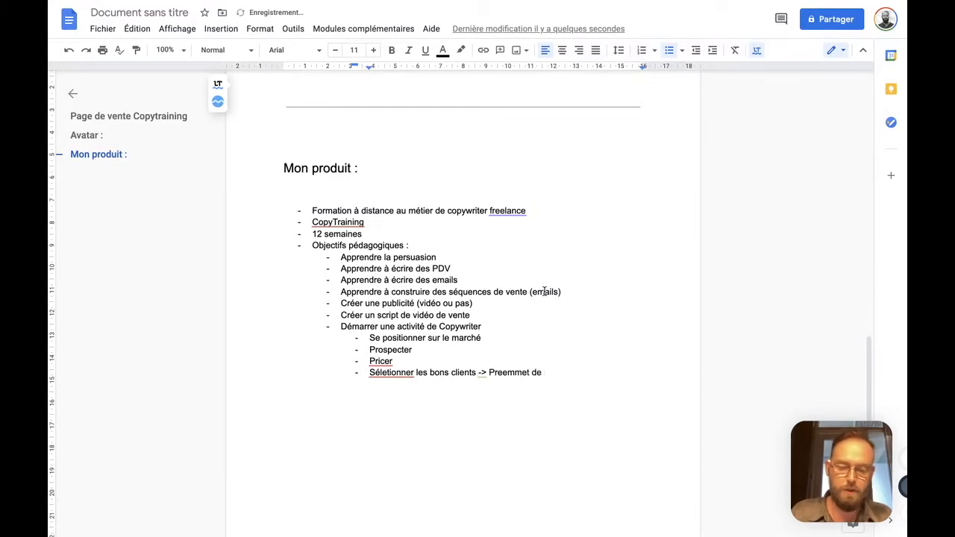
text( rapidement gagner sa vie)
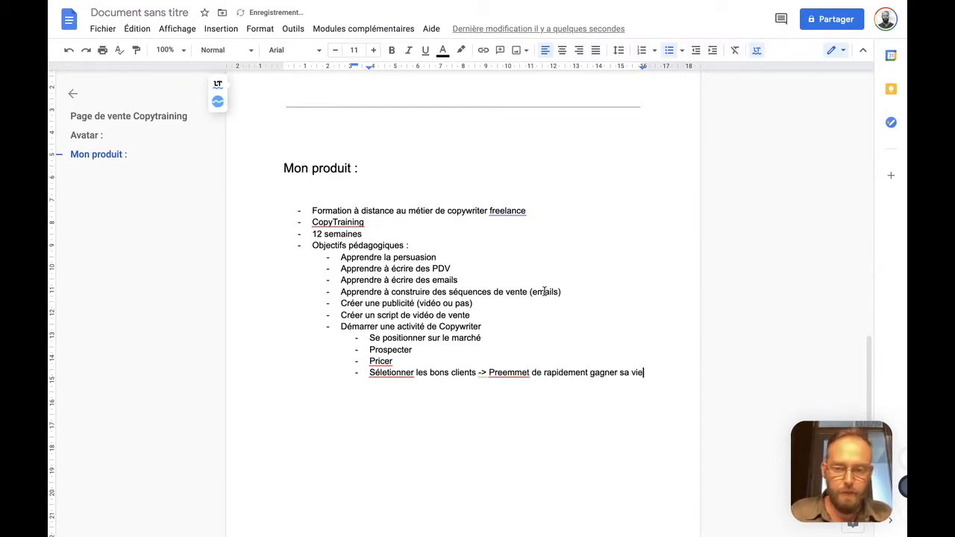
Correct the misspelled words in the client selection sub-item to "Sélectionner" and "Permettre"
click(394, 372)
click(407, 430)
click(531, 373)
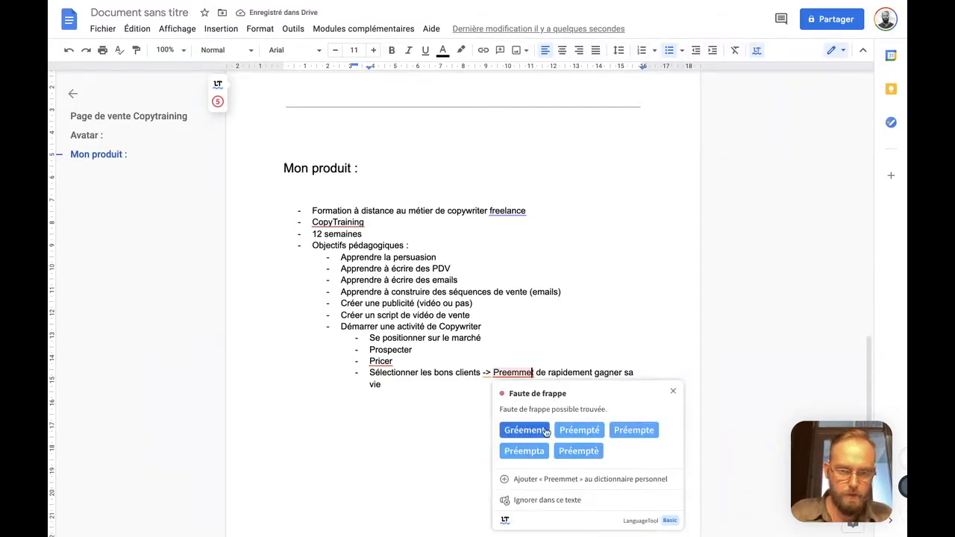
double_click(522, 372)
text(Permettre)
click(380, 362)
Add the item "Caractéristiques" after the client selection sub-item, at the same list level as "Objectifs pédagogiques :"
click(441, 393)
key(Return)
key(shift+Tab)
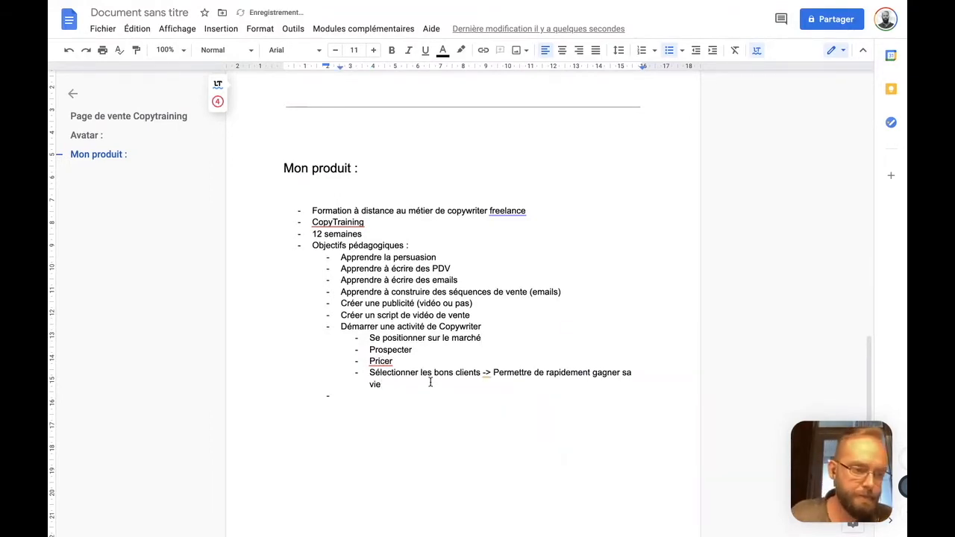
text(Crat)
key(BackSpace)
key(BackSpace)
key(BackSpace)
key(Tab)
text(ra)
key(Tab)
key(shift+Left)
key(shift+Left)
key(shift+Left)
key(shift+Left)
text(aractéristique)
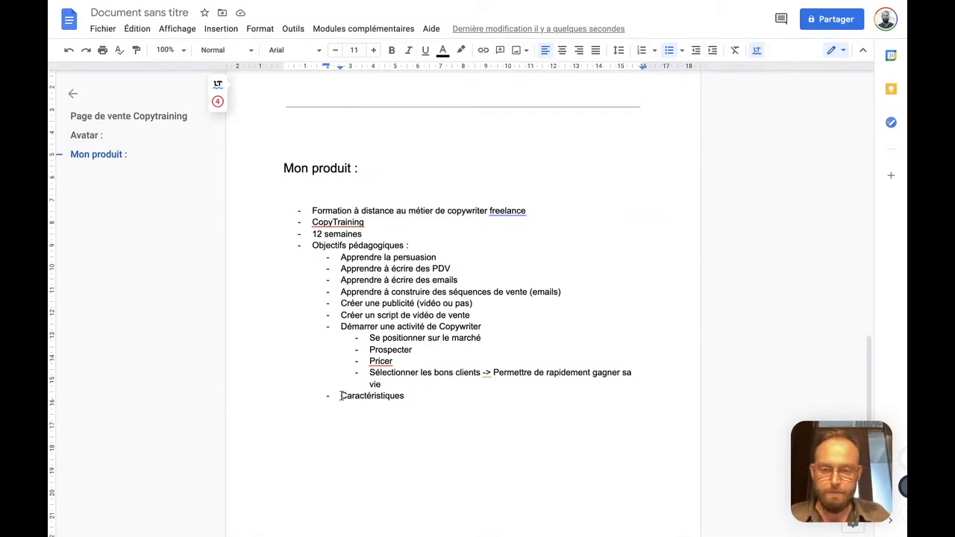
key(shift+Tab)
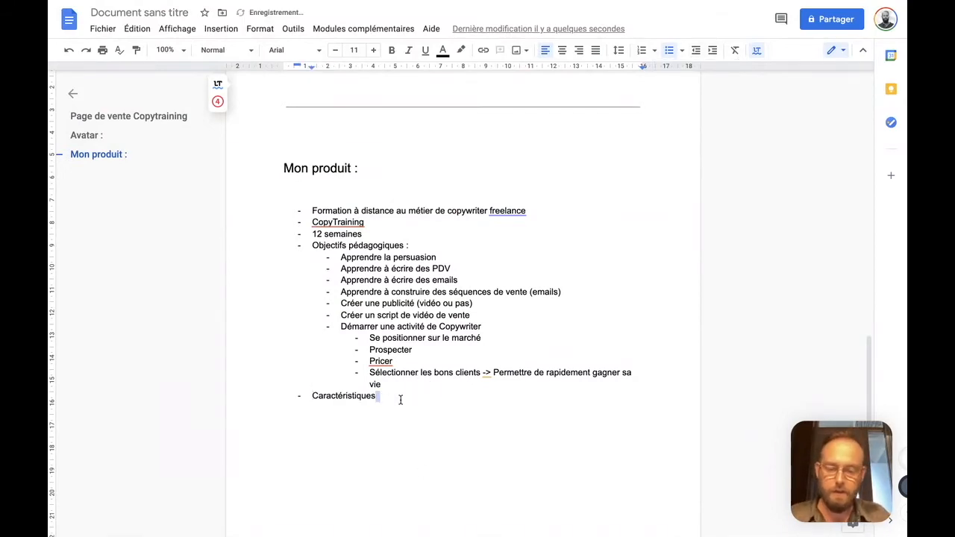
Complete the last item as "Caractéristiques du produit :" and add the nested sub-item "Formation certifiante (reconnue en UE)" beneath it
text(du produit :)
key(Return)
key(Tab)
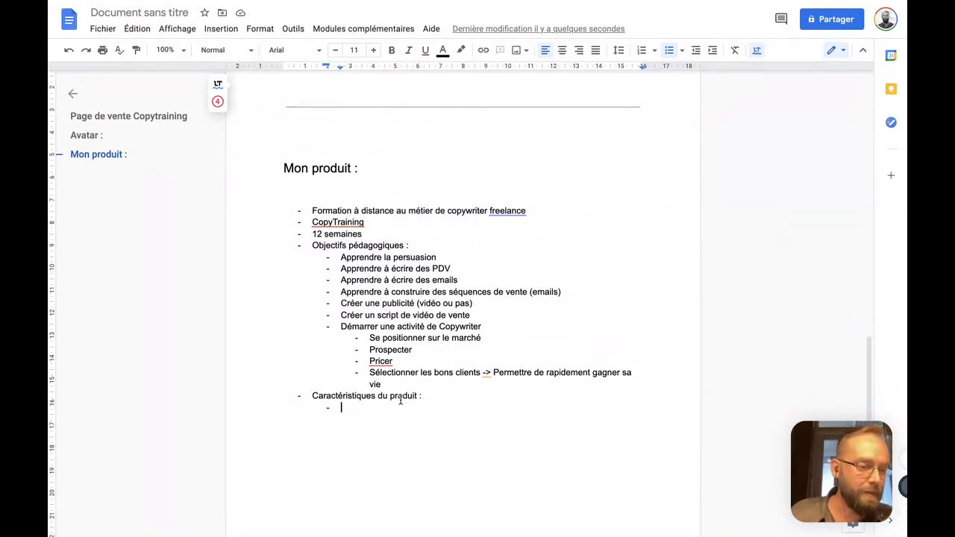
text(Formation)
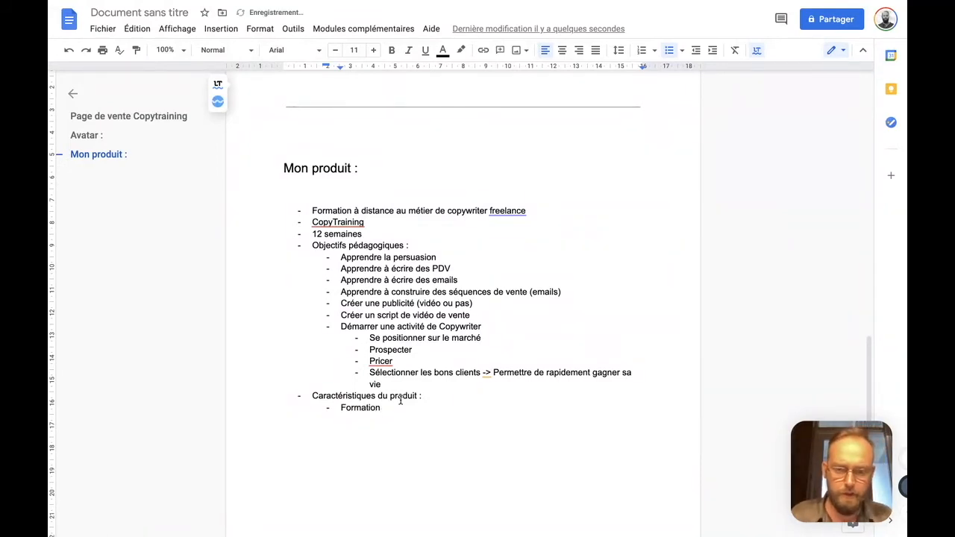
text( cert)
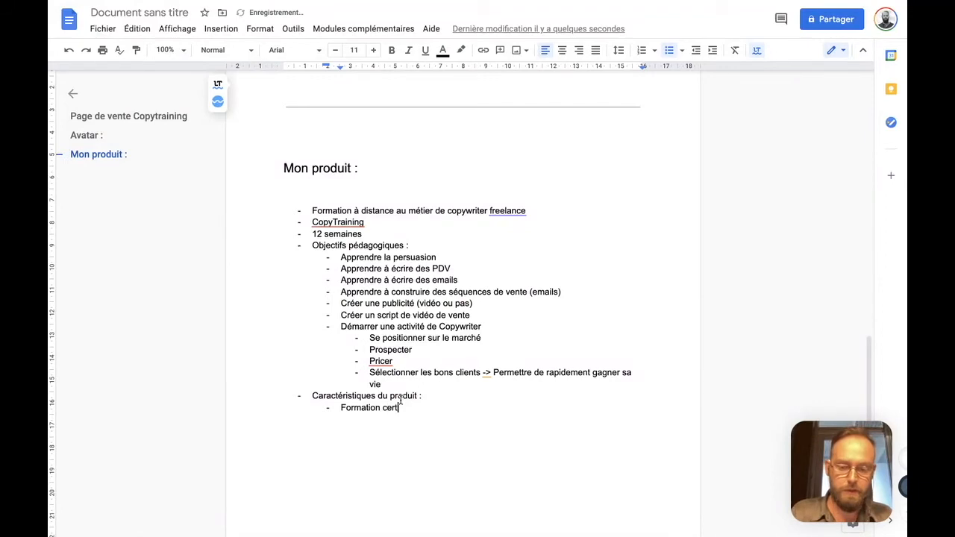
text(ifiante (rec)
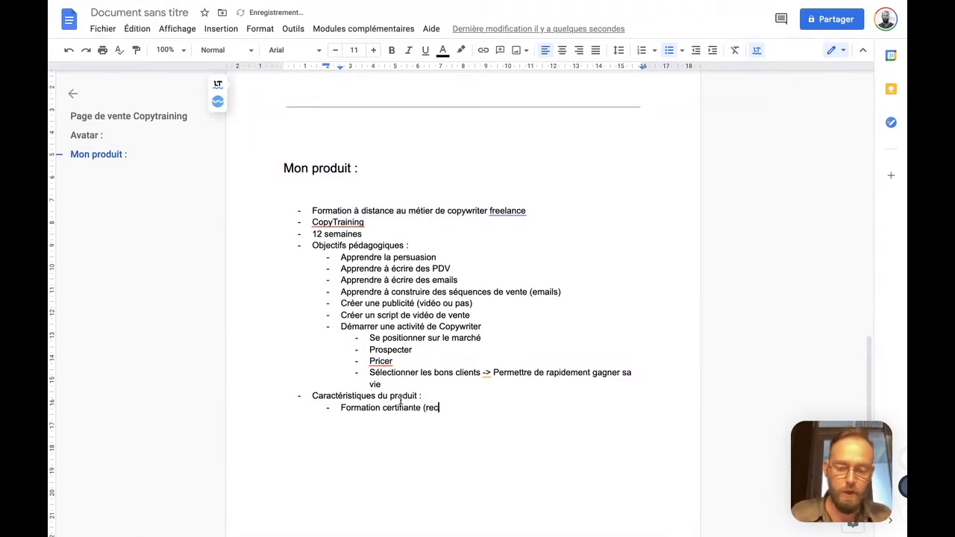
text(onnue en UE))
key(Return)
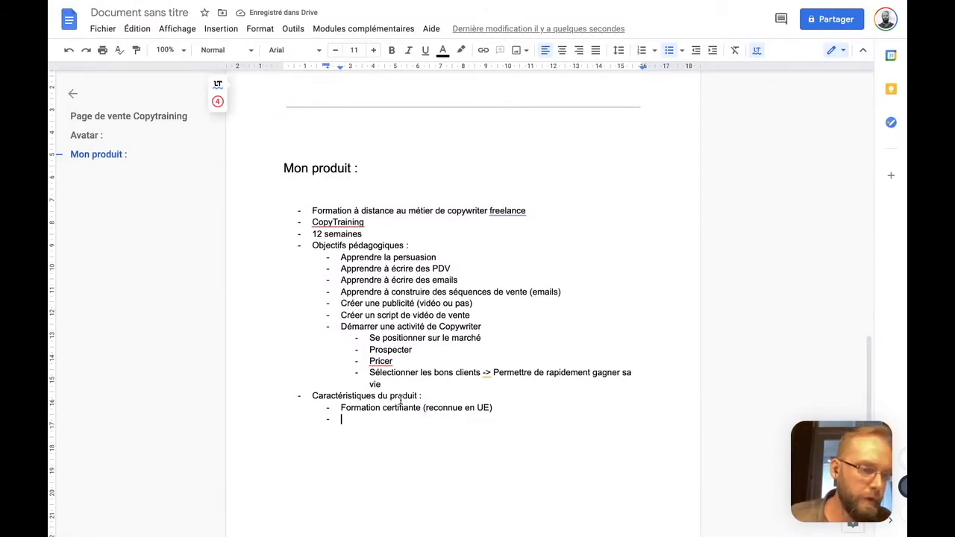
Add the product characteristics "12 module de formation (accessible à vie)" and "12 semaines d'accompagnement"
text(12 module de formation (accessible à vie))
key(Return)
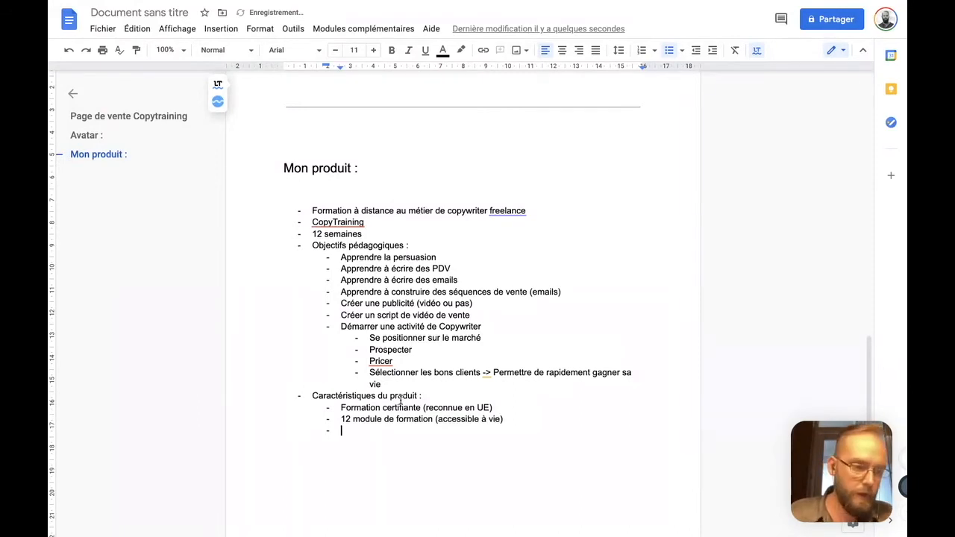
text(12 semaines d'accompagnement)
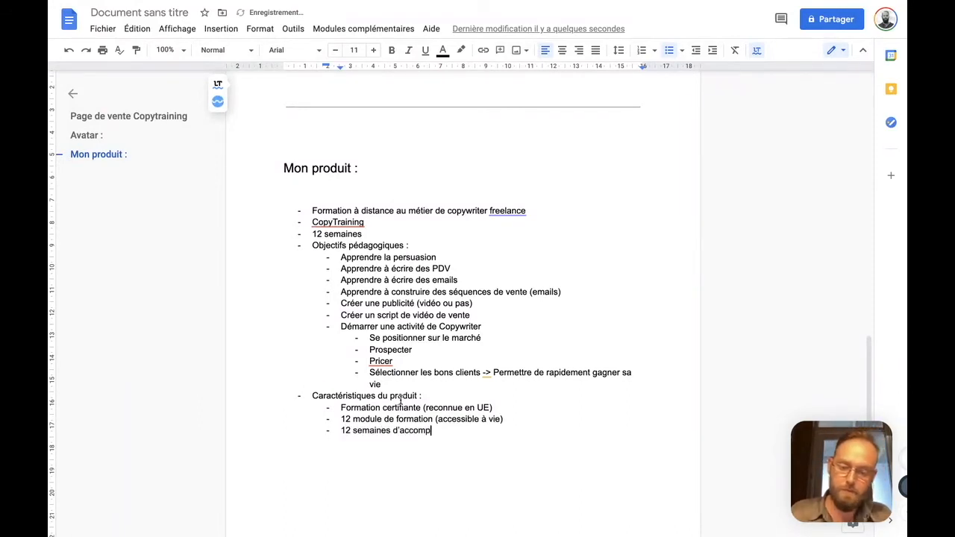
Nest the sub-item "Exercices toutes les semaines" under "12 semaines d'accompagnement"
key(Return)
key(Tab)
text(Exercices toutes les e)
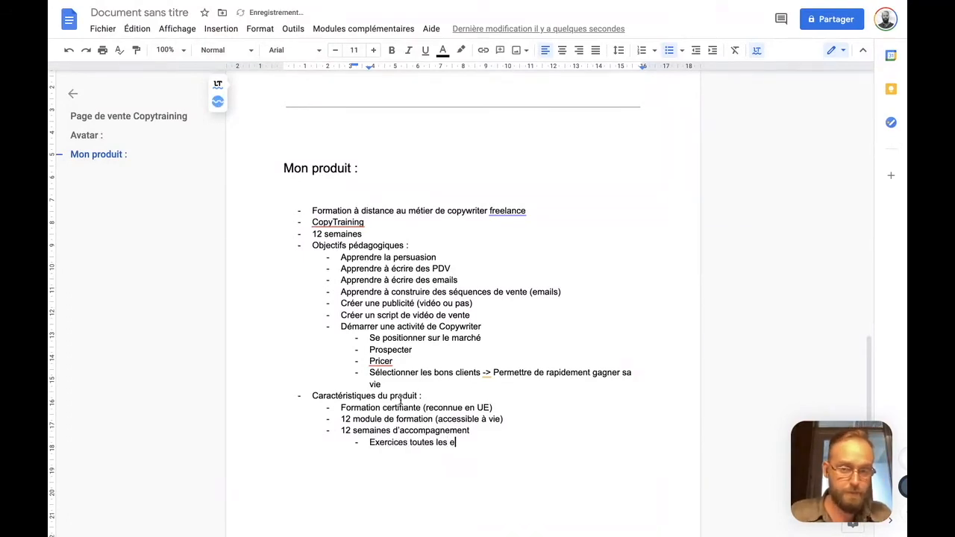
key(BackSpace)
text(semaines)
Add the sub-item "Permanence 7j/7 -> Avec réponse dans les 24h (même le weekend)" below the weekly exercises
key(Return)
text(Permanence )
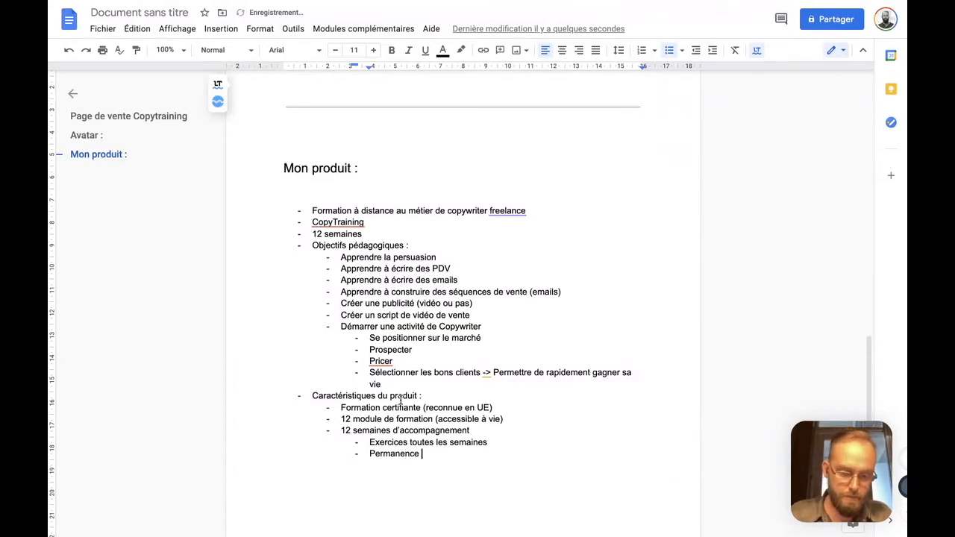
text(7j/7)
text( -> A)
text(nse )
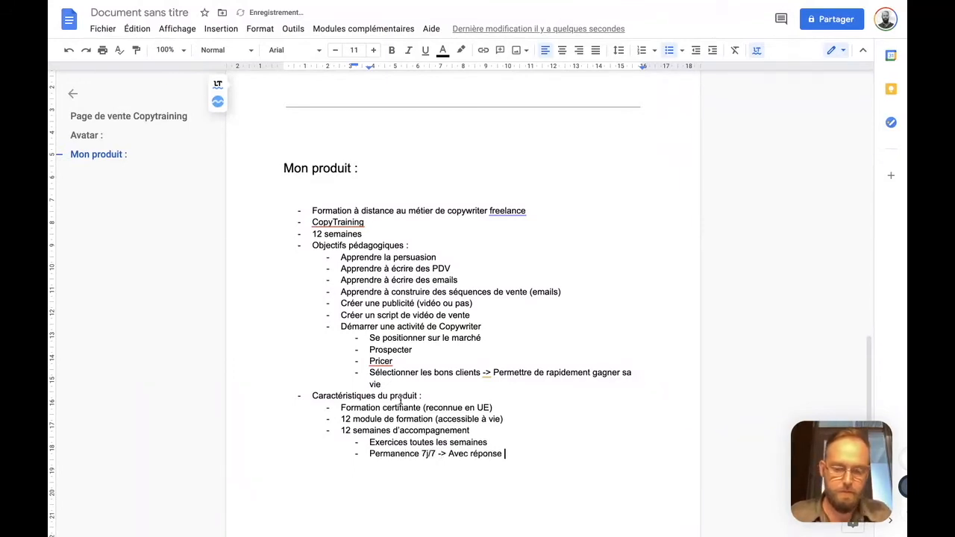
text(dans les 24h (même le weekend))
Add the sub-item "Coaching de groupe hebdomadaires (à vie" below the "Permanence 7j/7" line
key(Return)
text(Coaching de groupe hebdomadaires)
key(BackSpace)
key(BackSpace)
key(BackSpace)
key(BackSpace)
key(BackSpace)
text(aires (à vie)
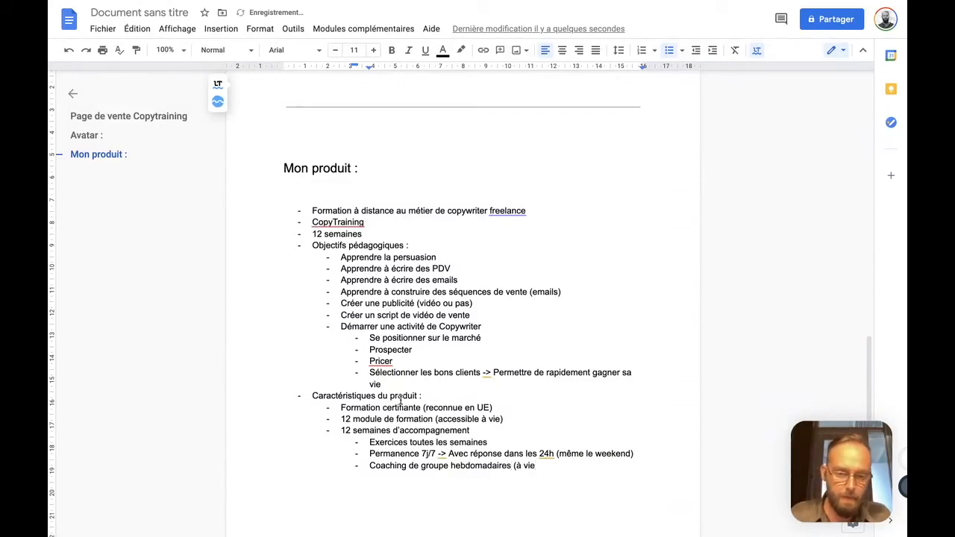
Correct the group coaching sub-item to the singular "hebdomadaire" and close its parenthesis
click(487, 466)
click(502, 384)
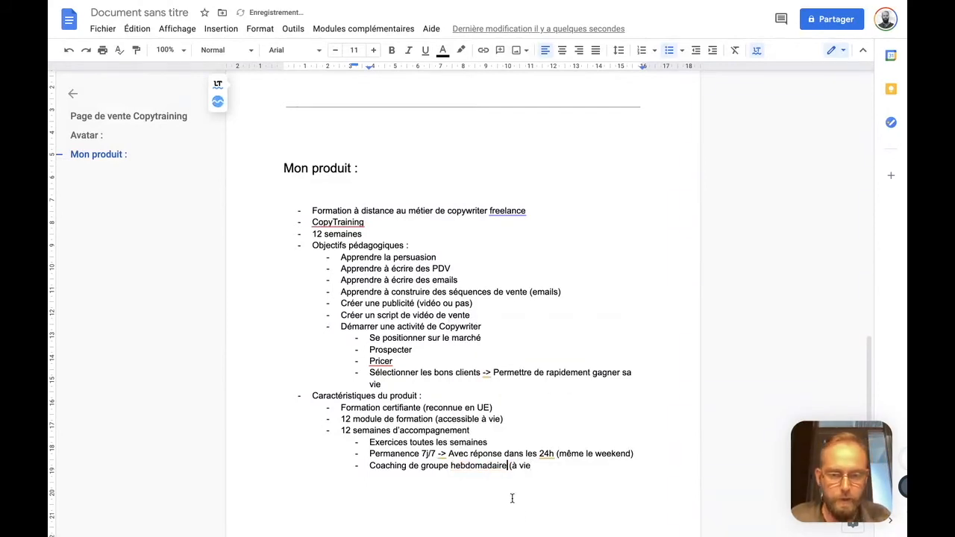
click(559, 465)
text())
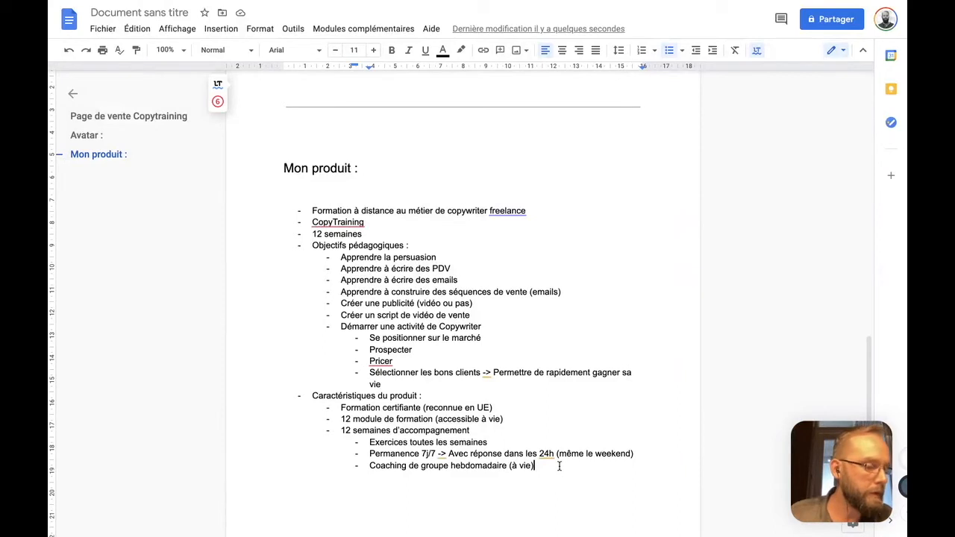
Add the item "Masterclass d'experts" at the same list level as "12 semaines d'accompagnement"
key(Return)
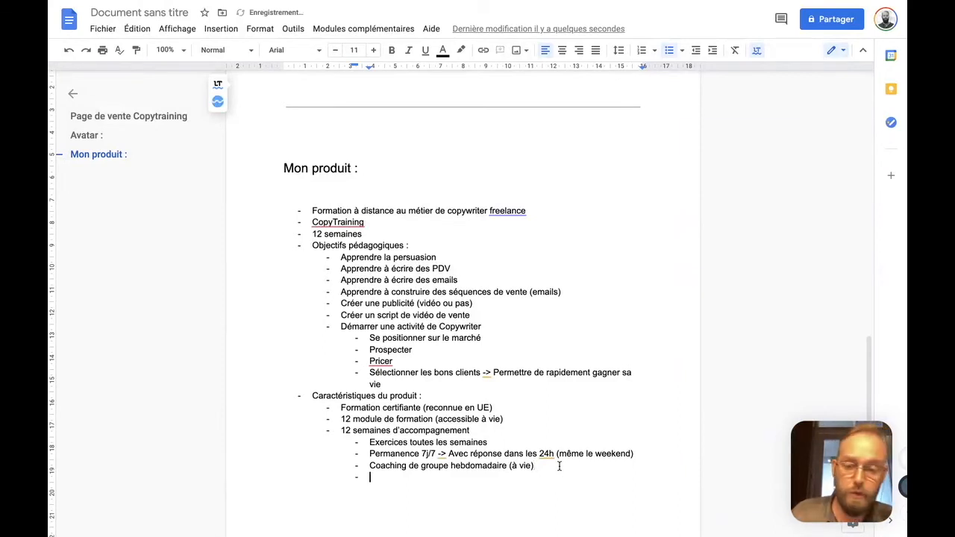
key(shift+Tab)
text(Mastercla)
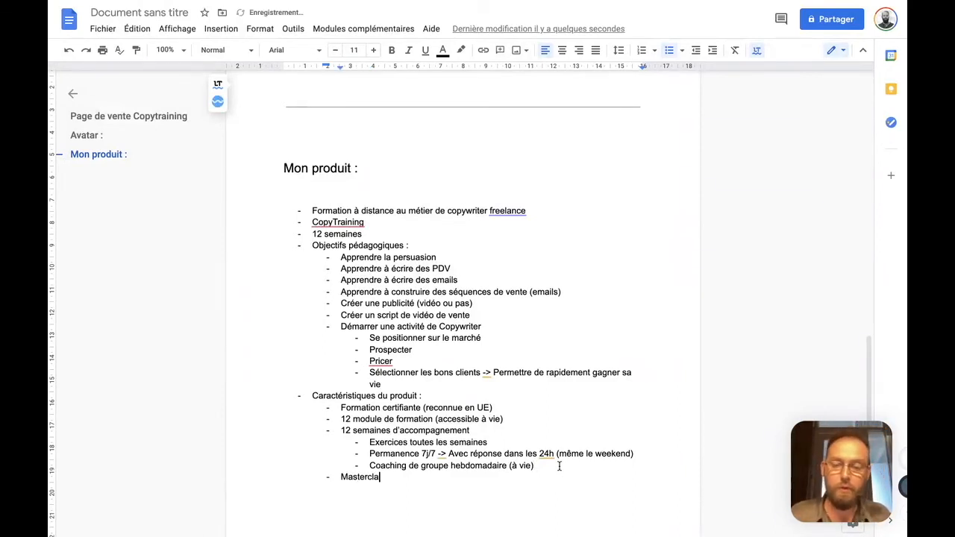
text(ss d'experts)
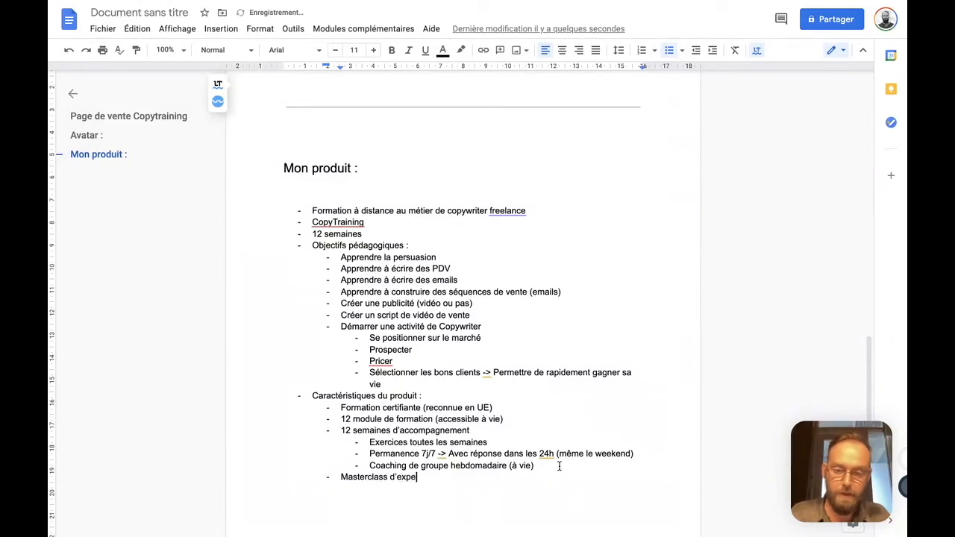
Nest the sub-items "Mindset" and "Freelance" under "Masterclass d'experts", without an arrow after "Freelance"
key(Return)
key(Tab)
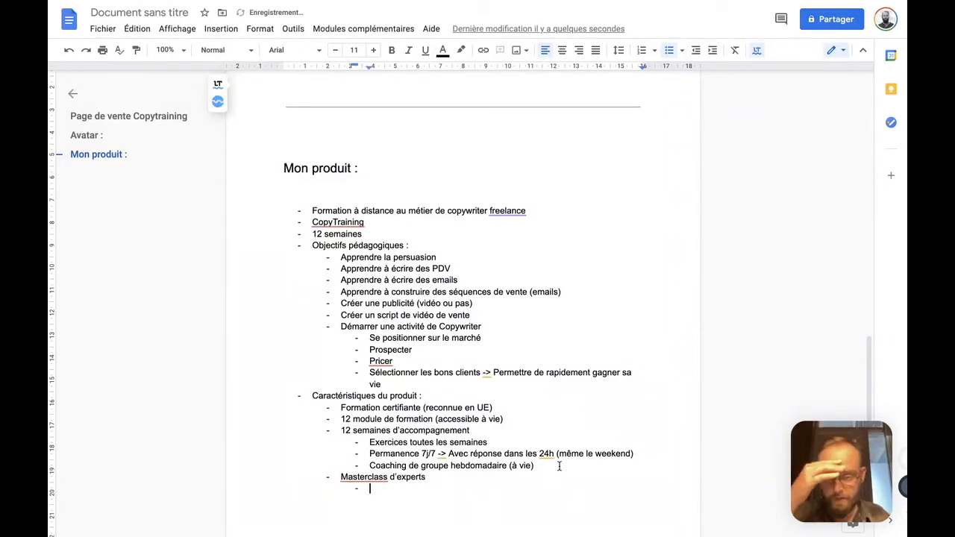
text(Mindset)
key(Return)
text(Free)
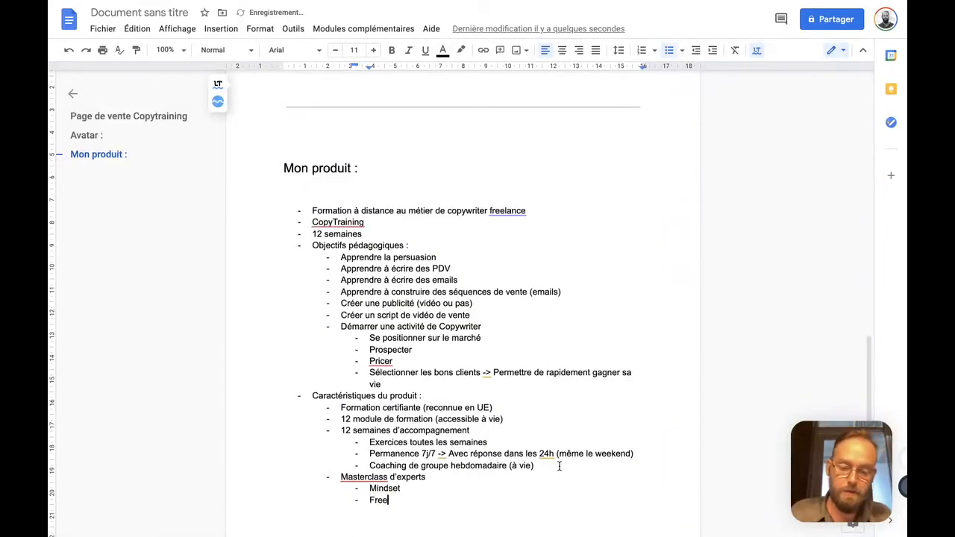
text(lance ->)
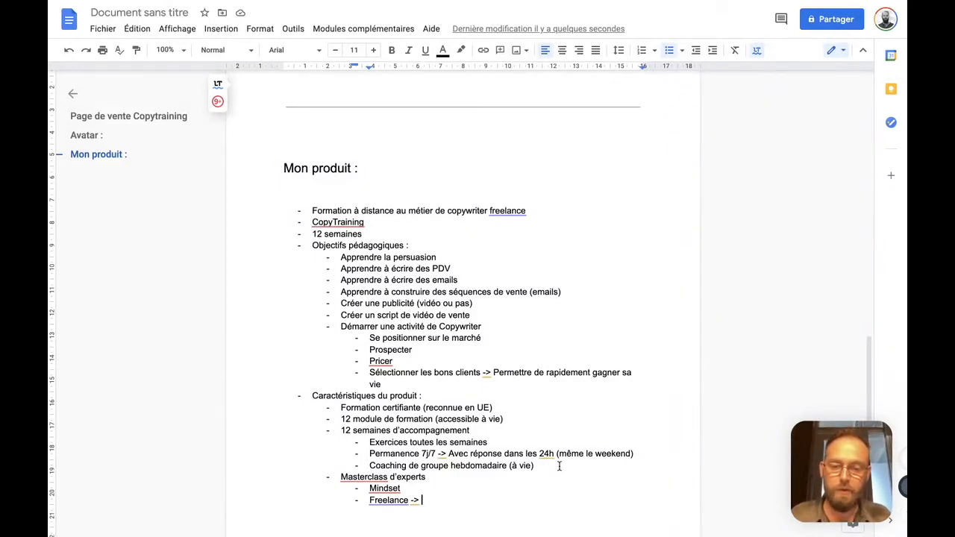
key(shift+Left)
key(shift+Left)
key(shift+Left)
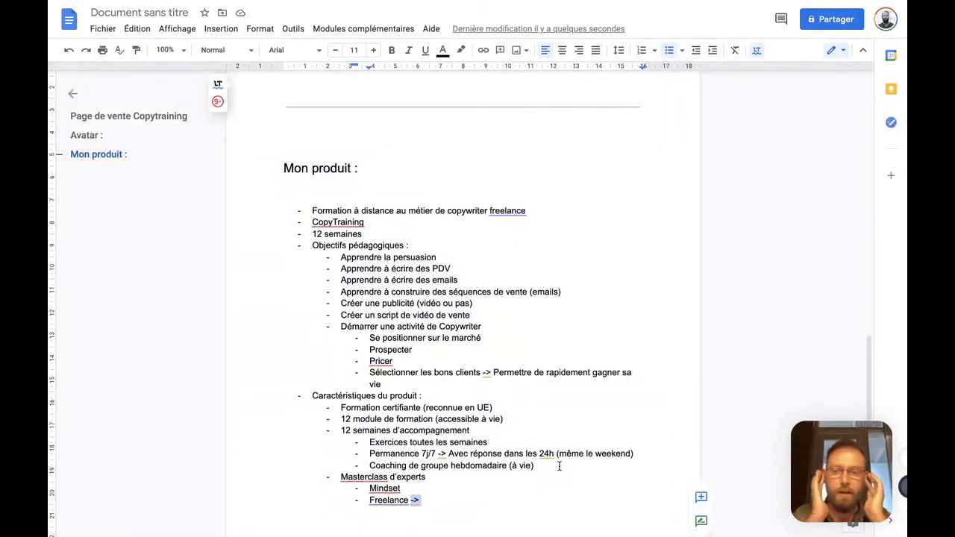
key(BackSpace)
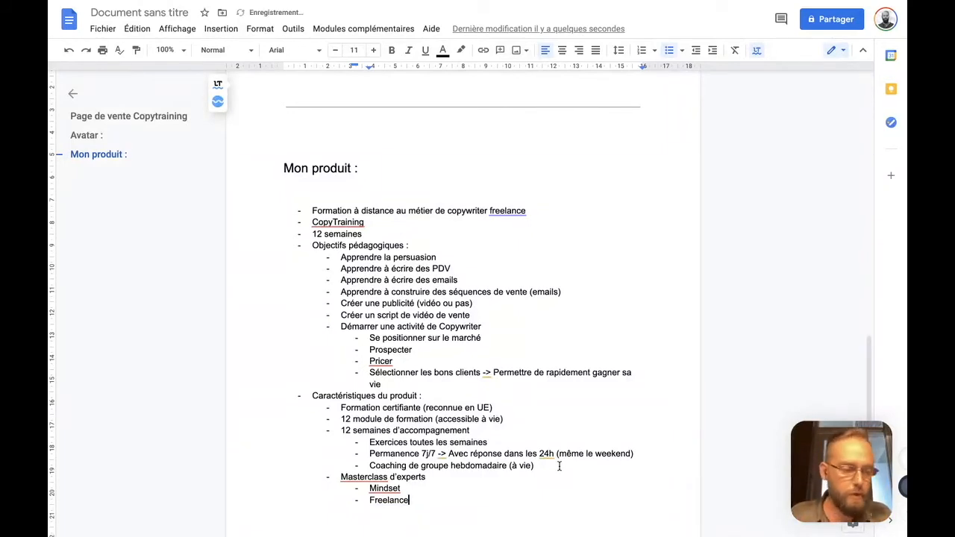
Add the masterclass sub-item "La pub -> pour soi / pour ses clients" below "Freelance"
key(Return)
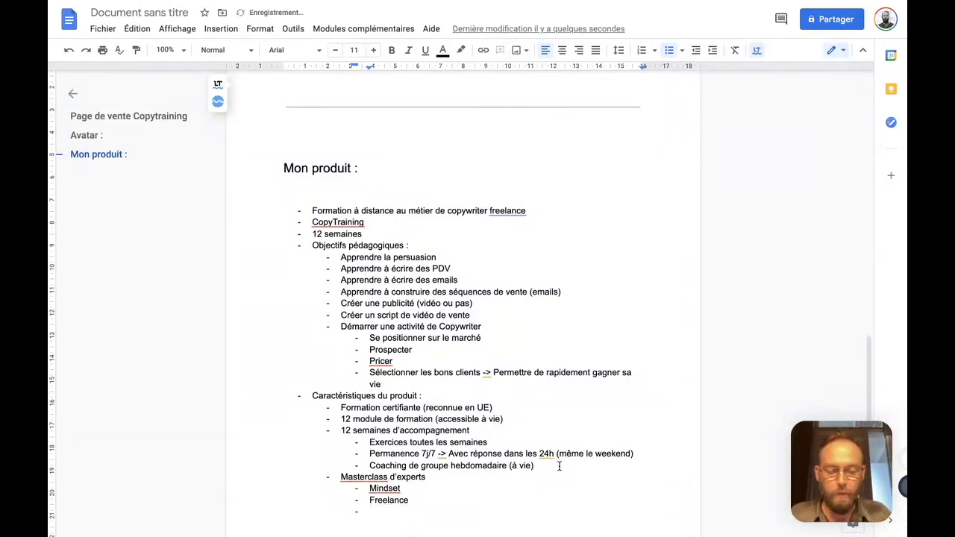
text(La pub /)
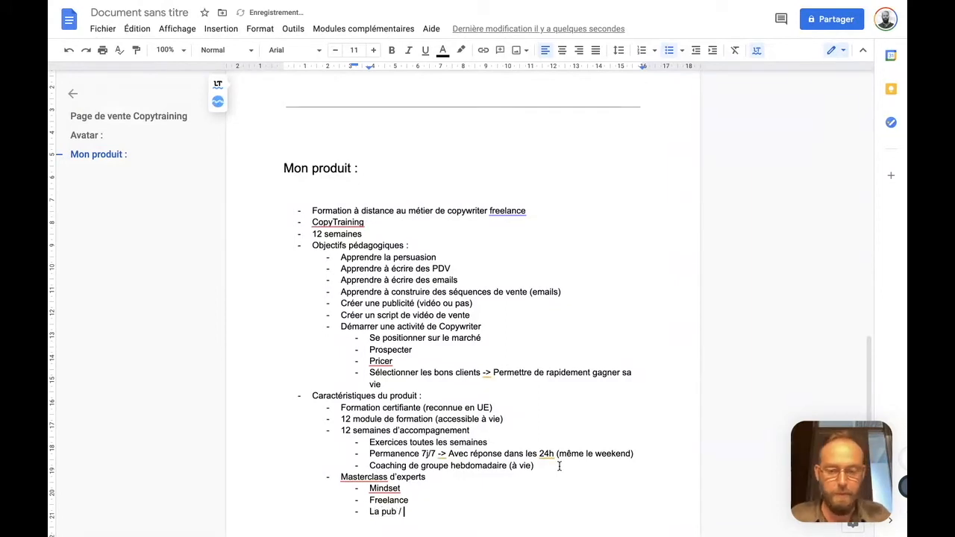
text( =>)
key(BackSpace)
key(BackSpace)
key(BackSpace)
text(-> pour soi / pour ses clients)
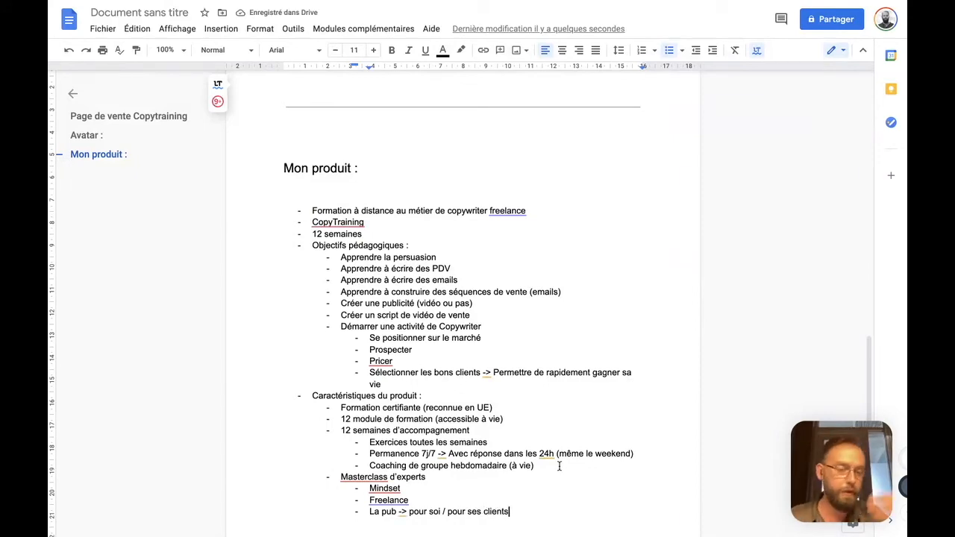
Add the masterclass sub-item "Les conseil d'un des copywriters les mieux payés en francophonie !", correcting the spelling of "conseil"
key(Return)
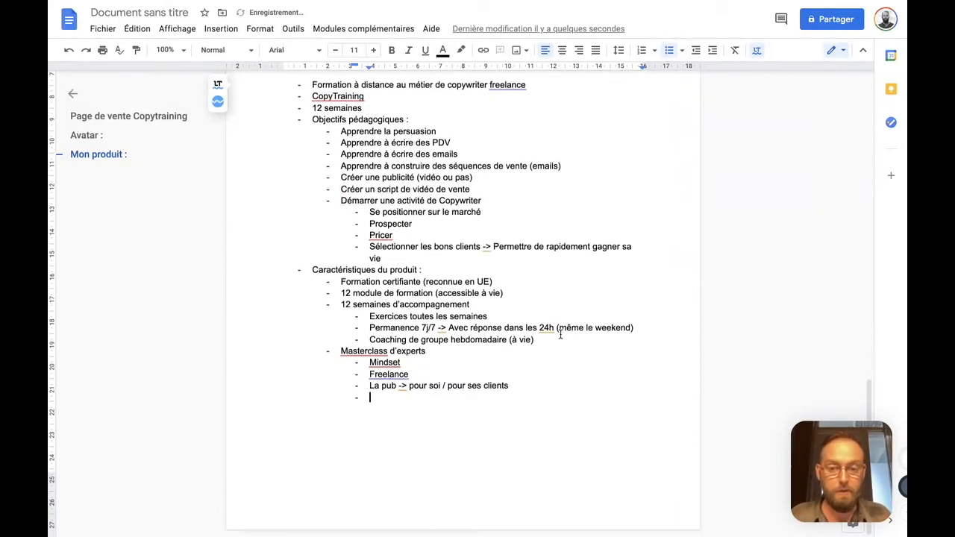
text(Les )
text(cosneil d)
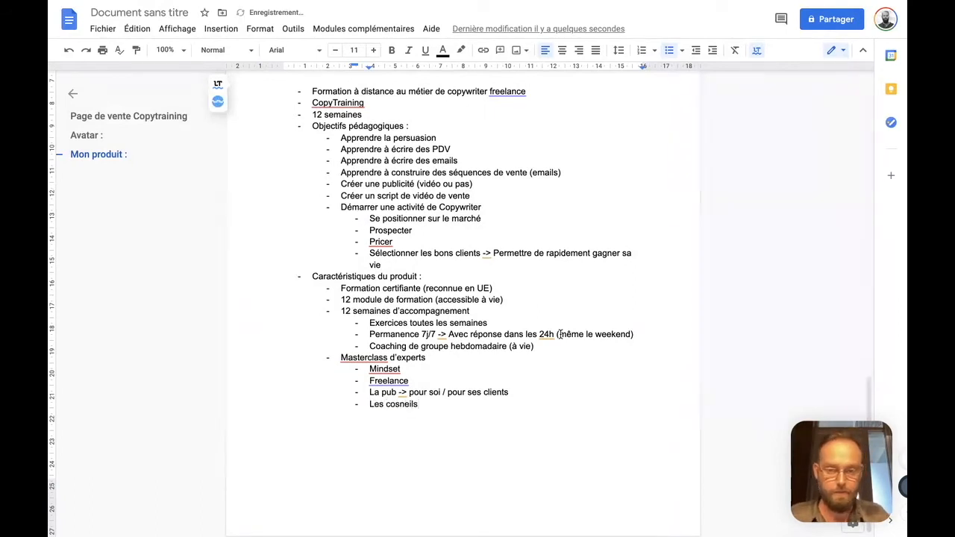
text('un des copywriters les mie)
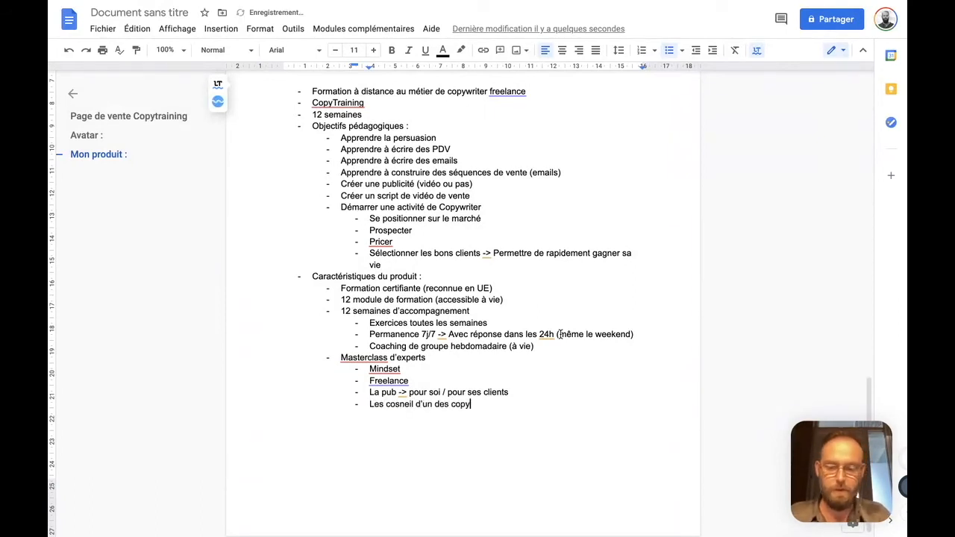
text(ux payés e)
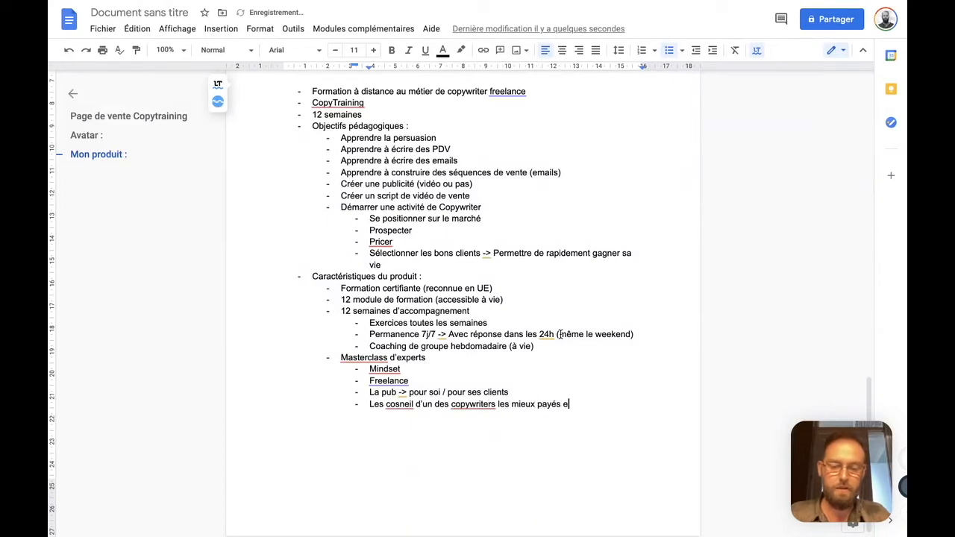
text(n francophonie !)
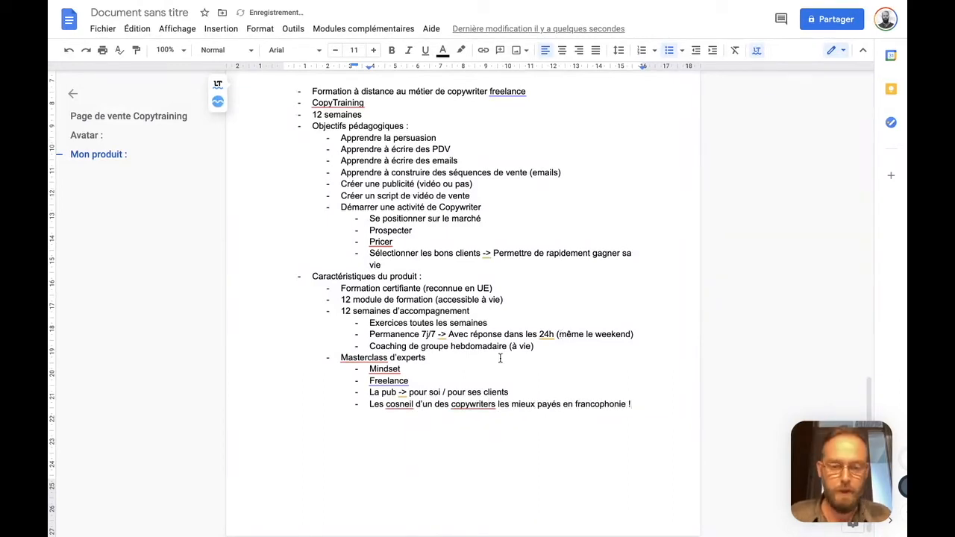
click(401, 403)
click(411, 316)
click(636, 402)
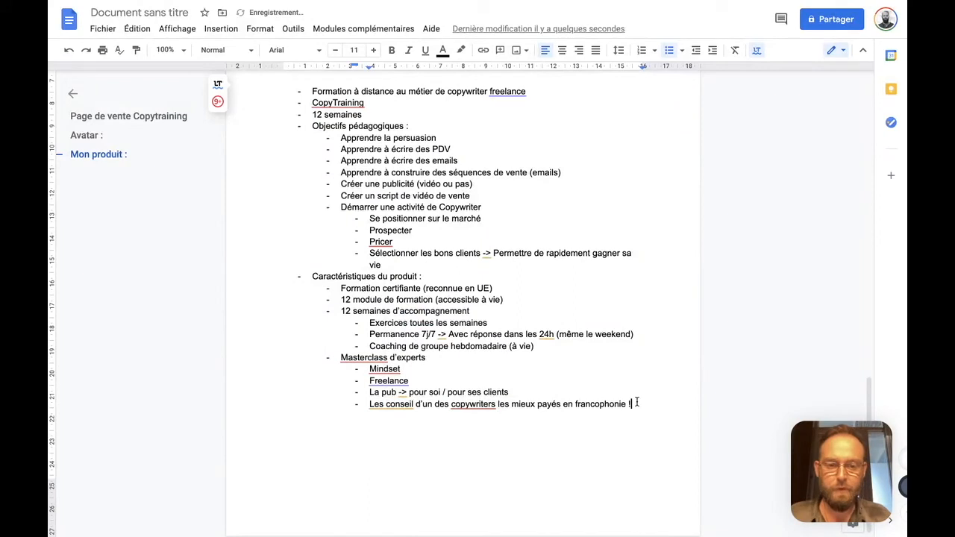
Leave a blank line and add the item "Coffre-fort :" at the "Masterclass d'experts" level, with an empty sub-item beneath it
key(Return)
key(Return)
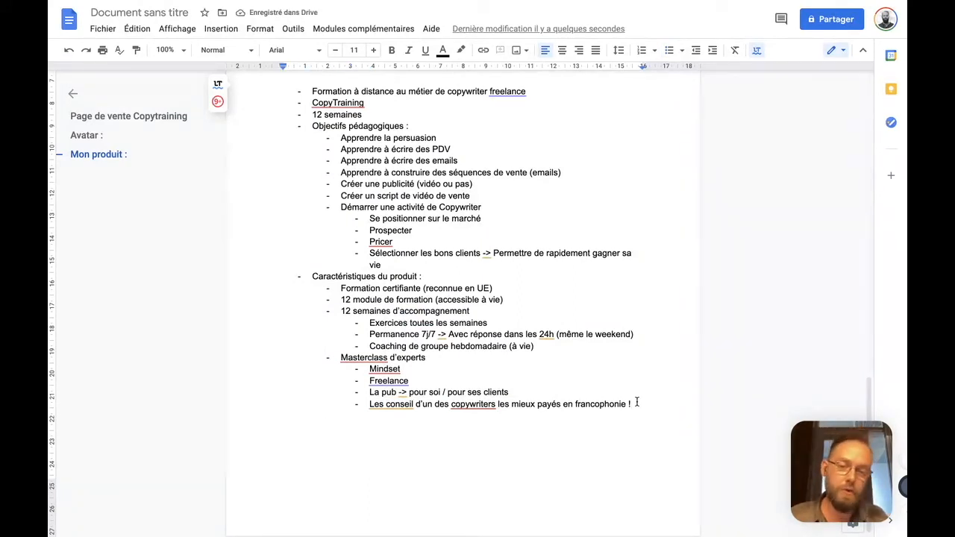
text(-)
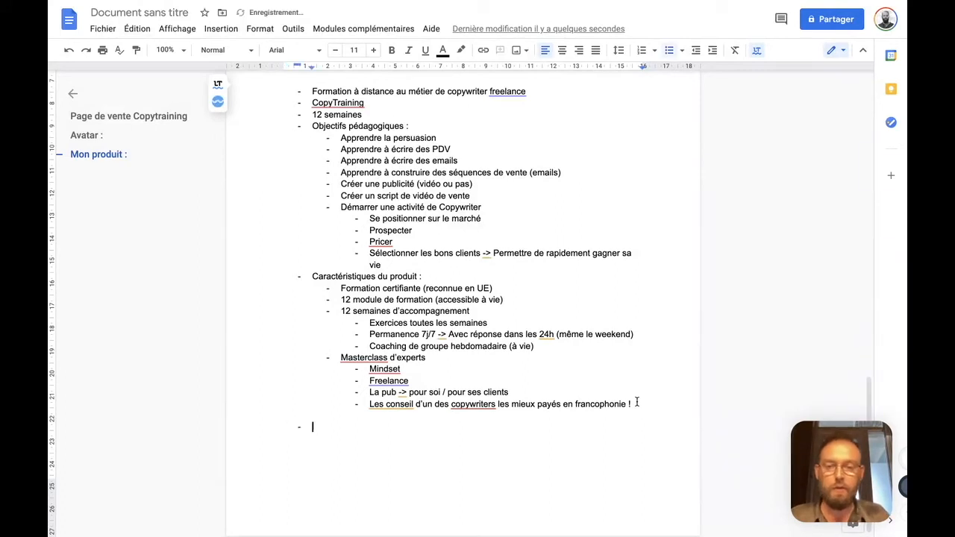
key(Tab)
text(Co)
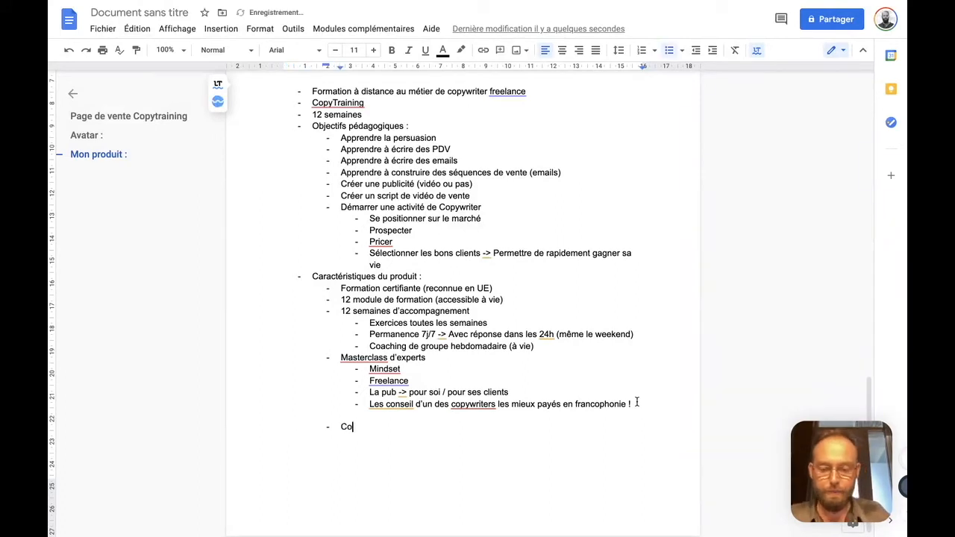
text(ffre fort :)
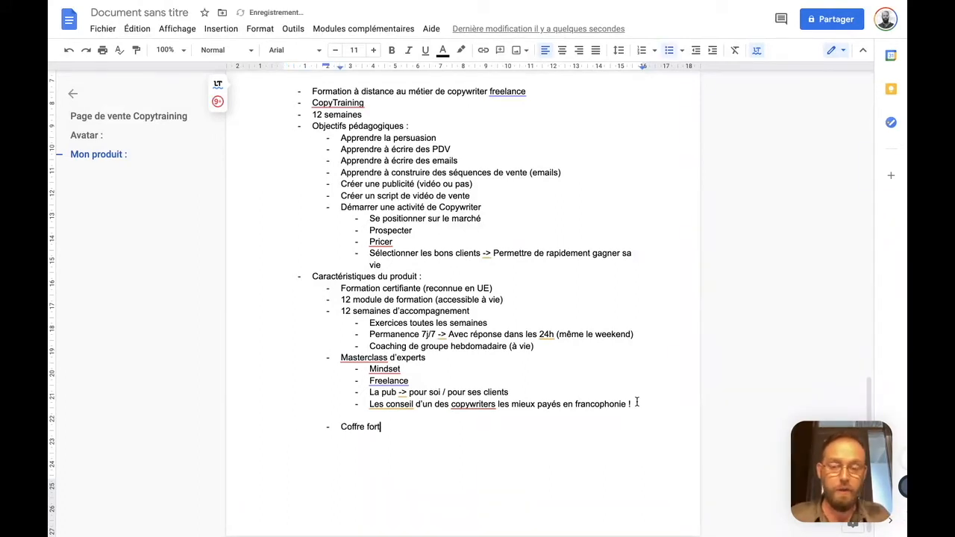
key(Return)
key(Tab)
key(Up)
key(BackSpace)
text(-)
key(Down)
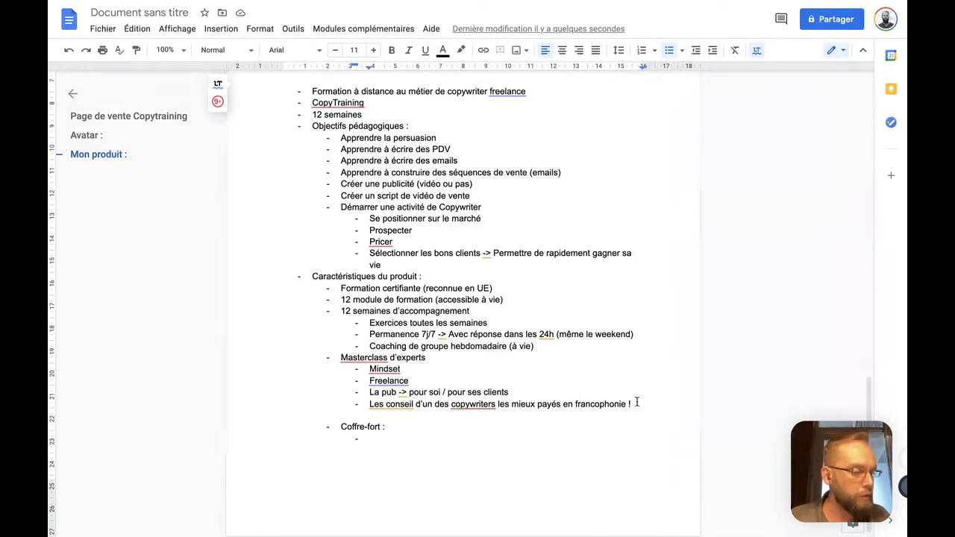
Fill the empty sub-item under "Coffre-fort :" with "Swipe file (page de vente, emails, séquence, etc.)"
text(Swipe file)
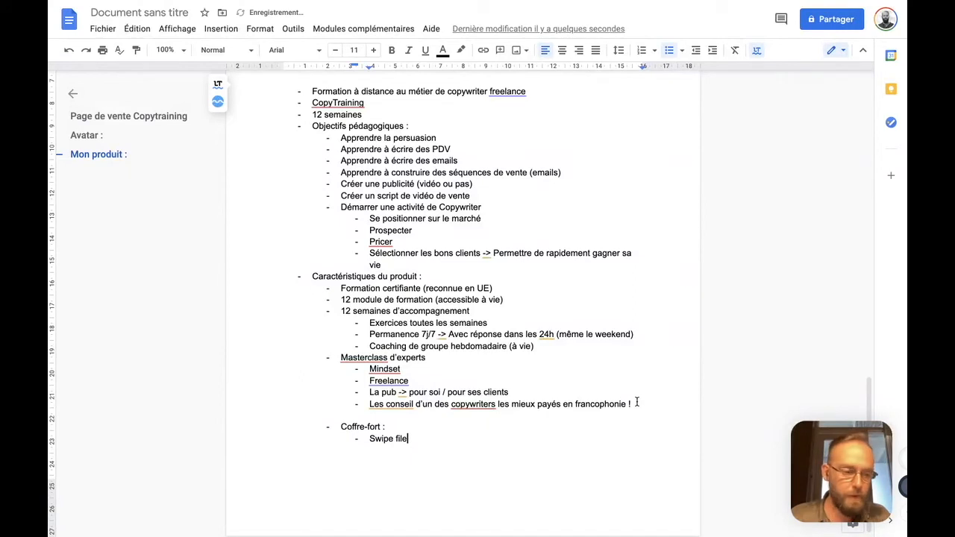
text( (page de vente,)
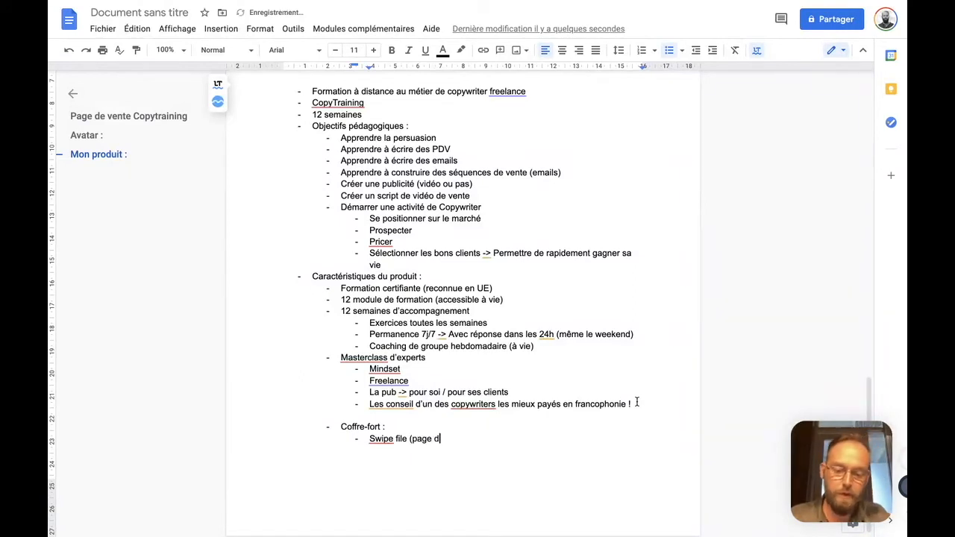
key(Left)
key(Left)
key(Left)
key(Left)
key(Left)
key(Left)
key(Left)
key(End)
text(emails)
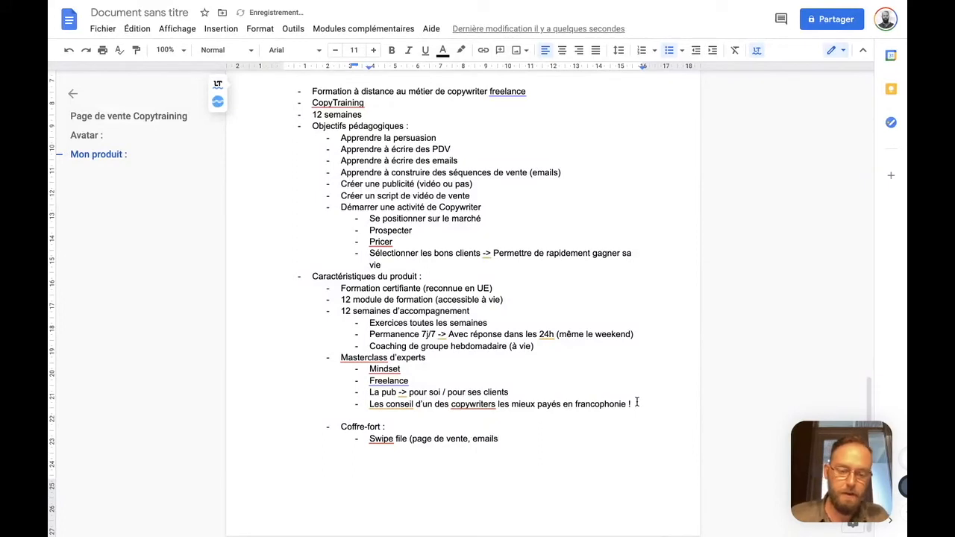
text(, )
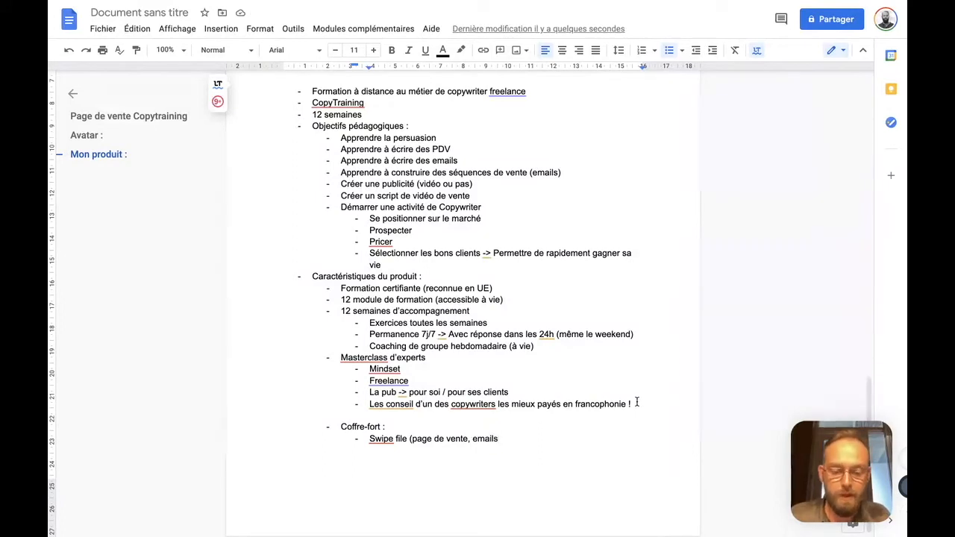
text(séquence, etc.))
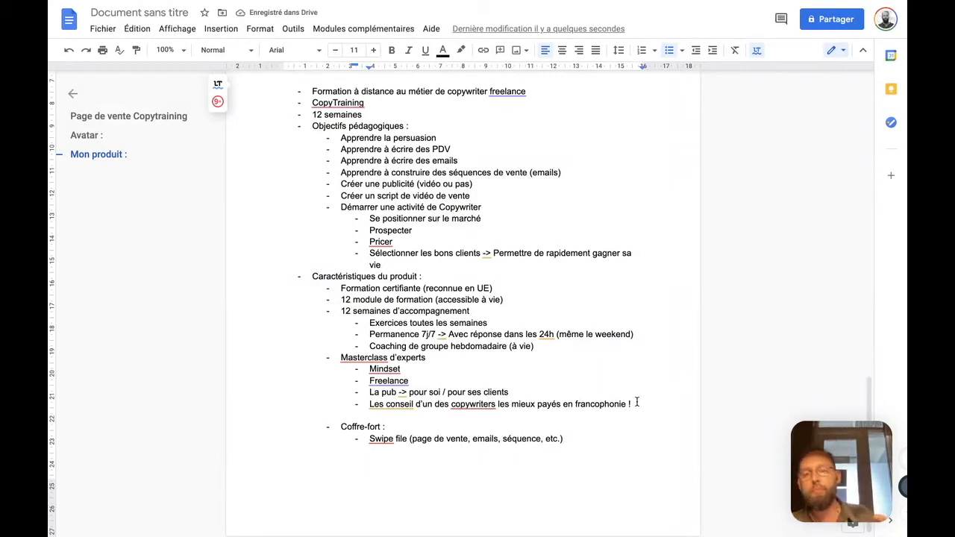
Add the "Coffre-fort" sub-item "Analyses en vidéo PDV, emails…" below the swipe file entry
key(Return)
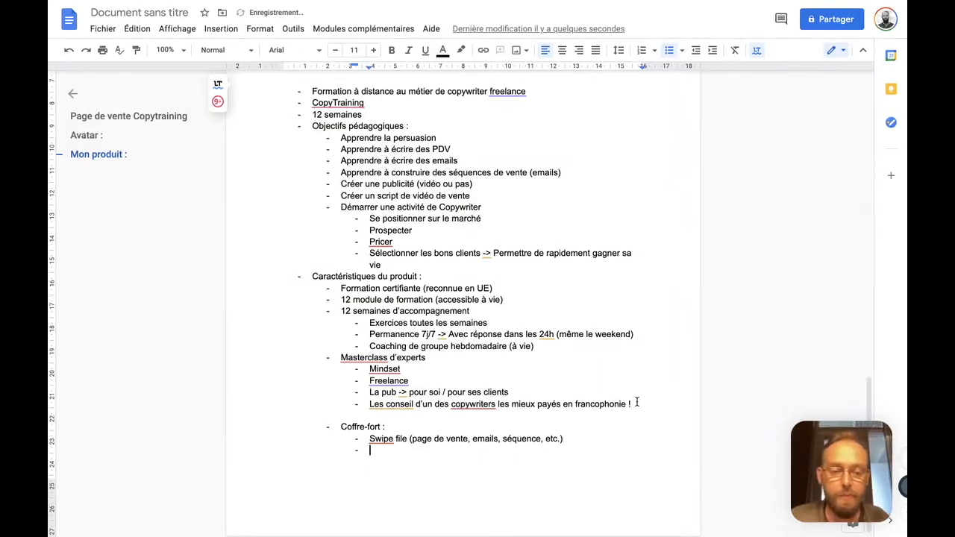
text(Analys)
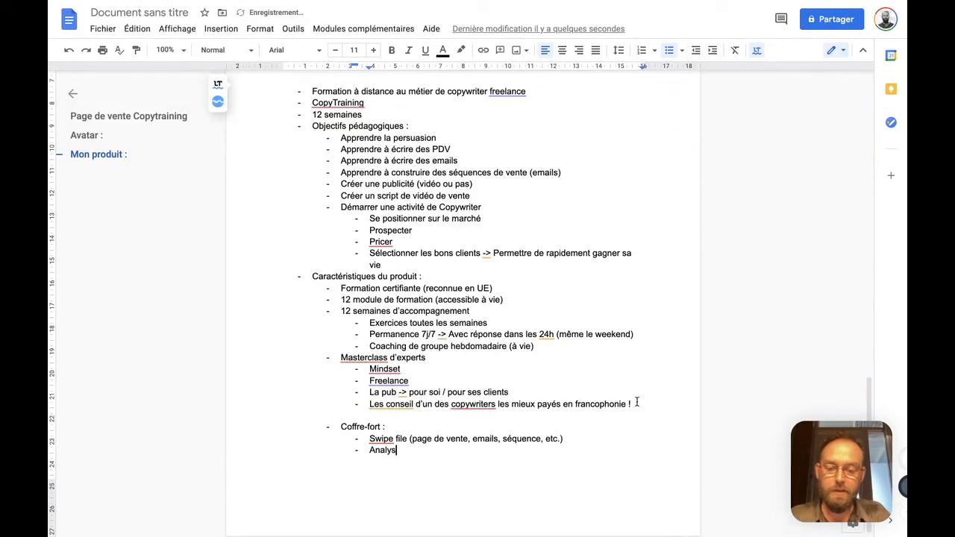
text(es en vidéo)
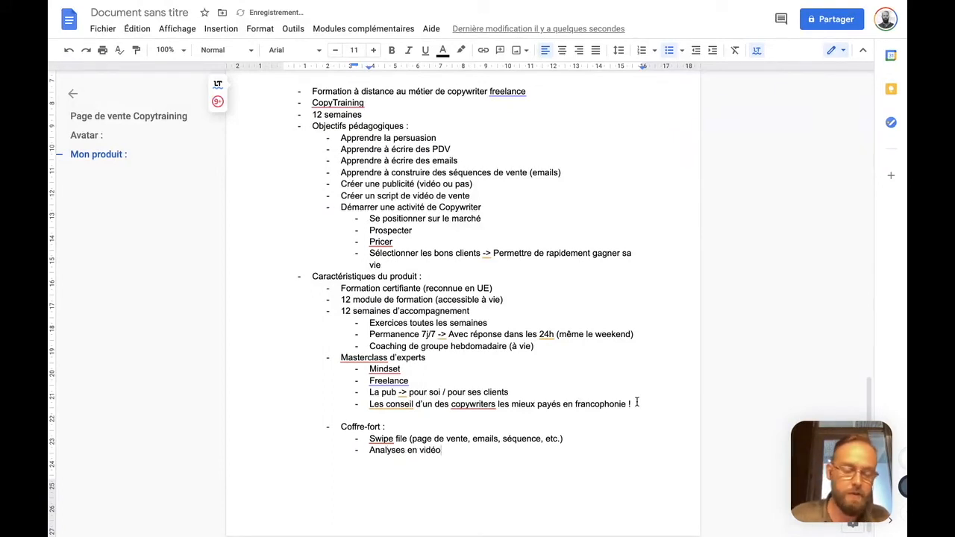
text( PDV, )
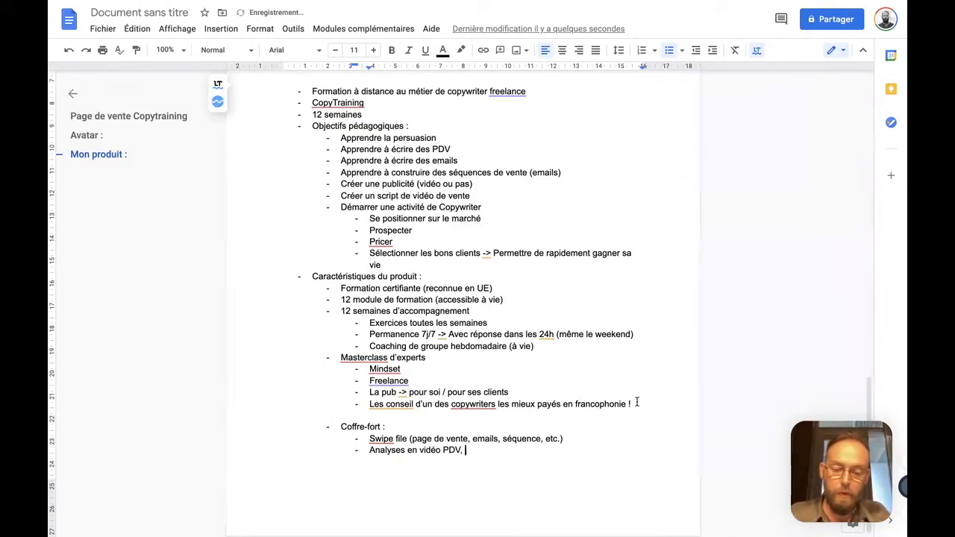
text(emails...)
Add the two "Coffre-fort" sub-items "Liste de lecture" and "Conférence" below the video analyses entry
key(Return)
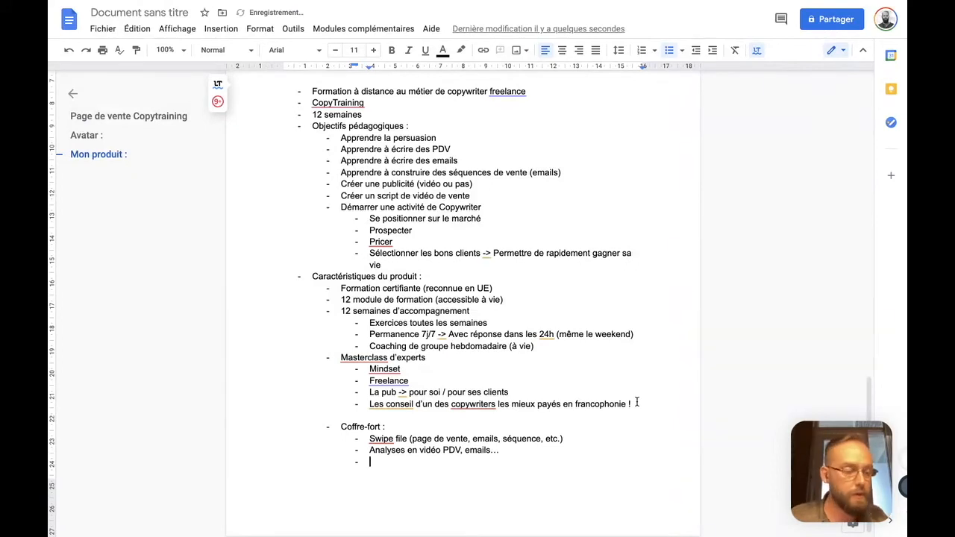
text(Liste)
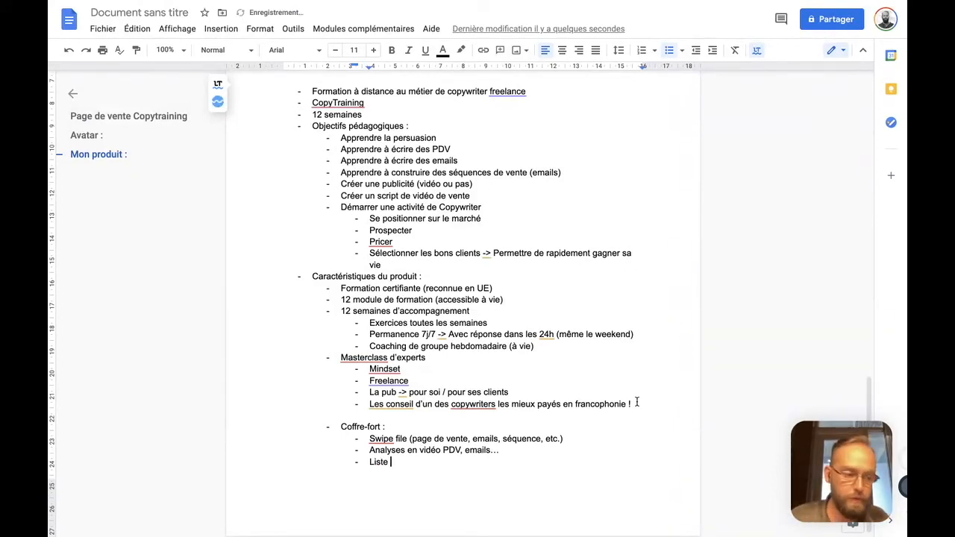
text( de lecture)
key(Return)
text(Conférence)
Add the "Coffre-fort" sub-item "Les lettres de vente historiques…" below "Conférence"
key(Return)
scroll(637, 402, down, 3)
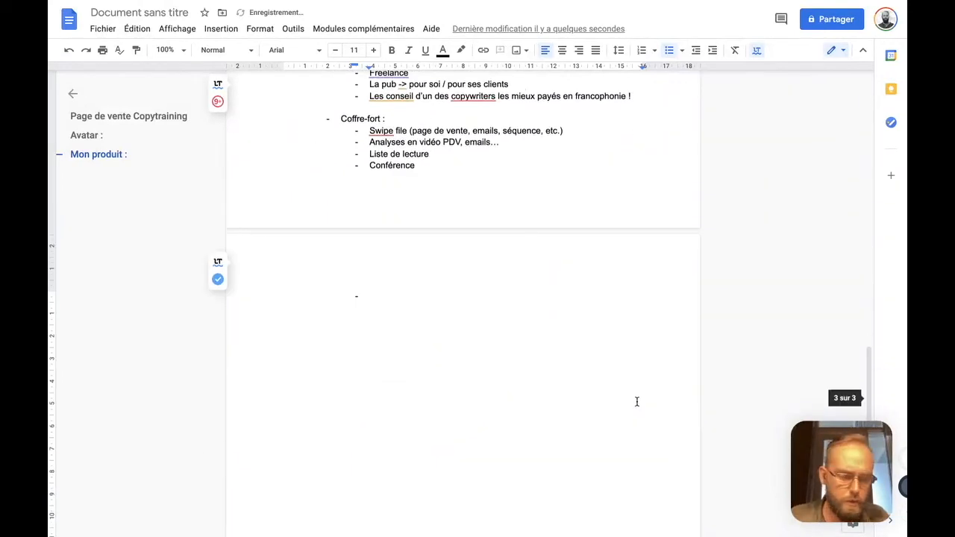
text(Les lettr)
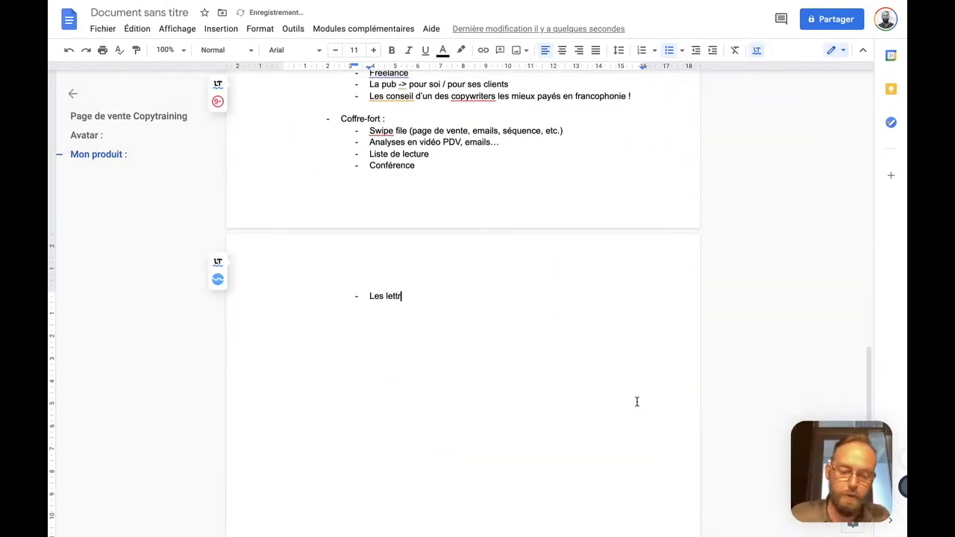
text(es de vente histo)
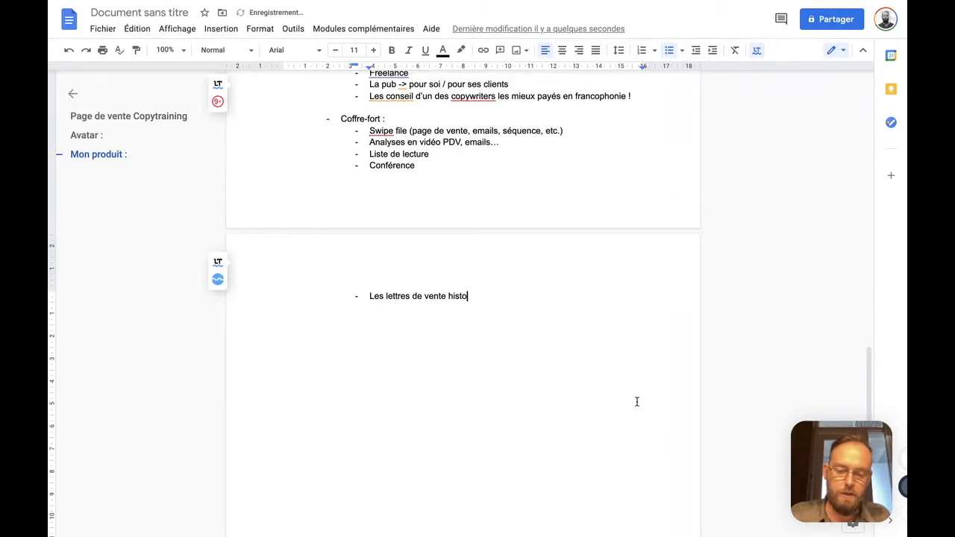
text(riques...)
Add the item "Bonus :" at the same list level as "Coffre-fort :", below the historic sales letters entry
key(Return)
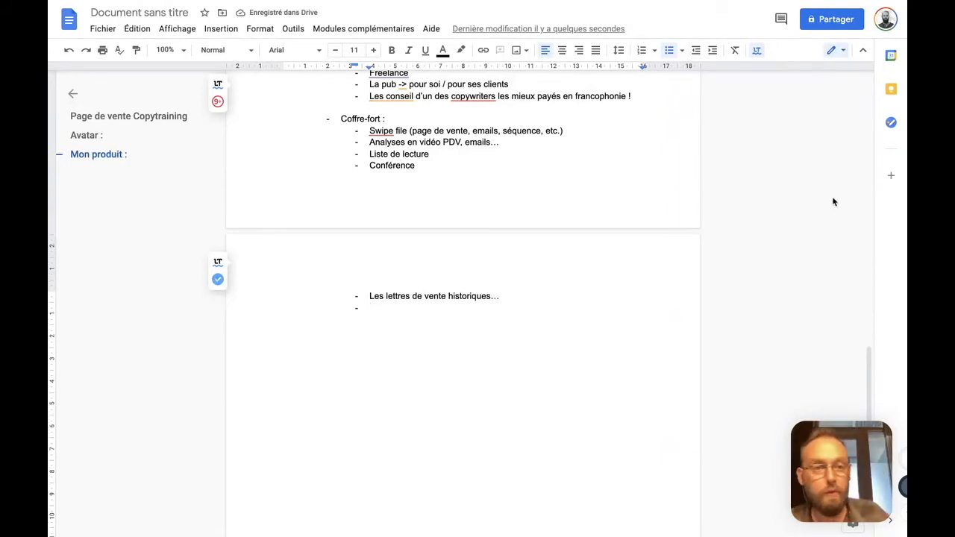
scroll(667, 194, up, 1)
click(694, 50)
text(Bonus)
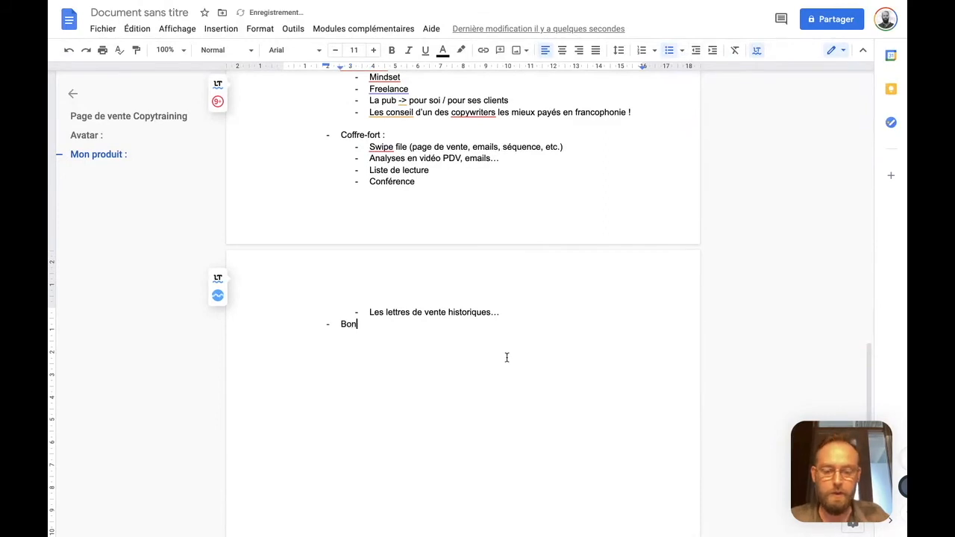
key(BackSpace)
key(BackSpace)
text(jus)
key(BackSpace)
key(BackSpace)
key(BackSpace)
text(us :)
Nest the sub-item "Les coulisses d'une mission de copywriting." under "Bonus :"
key(Return)
key(Tab)
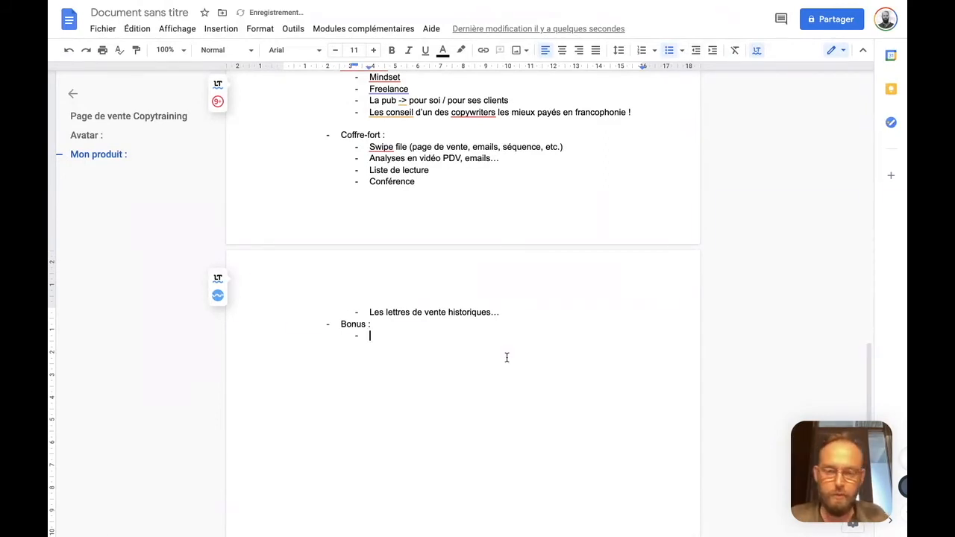
text(L)
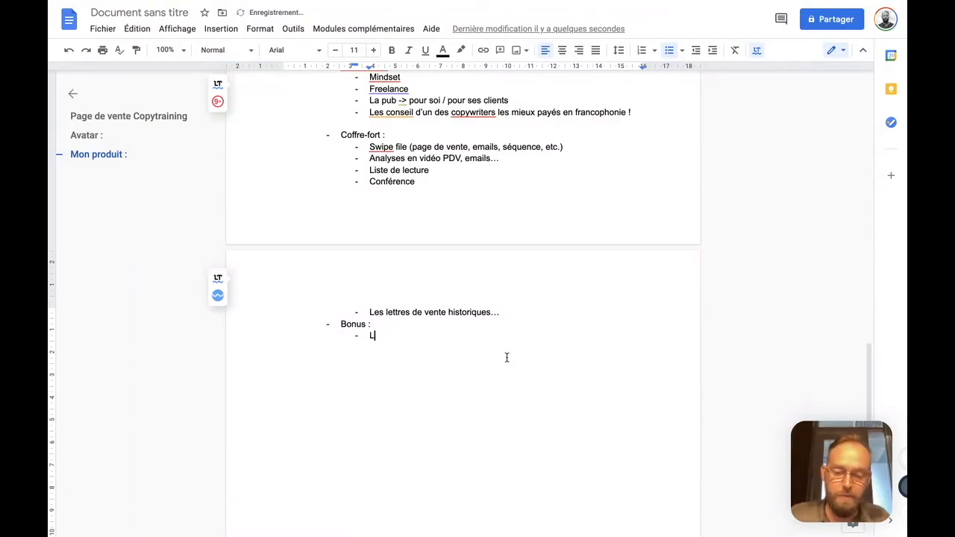
text(es coulisses d'une mission de copywriting)
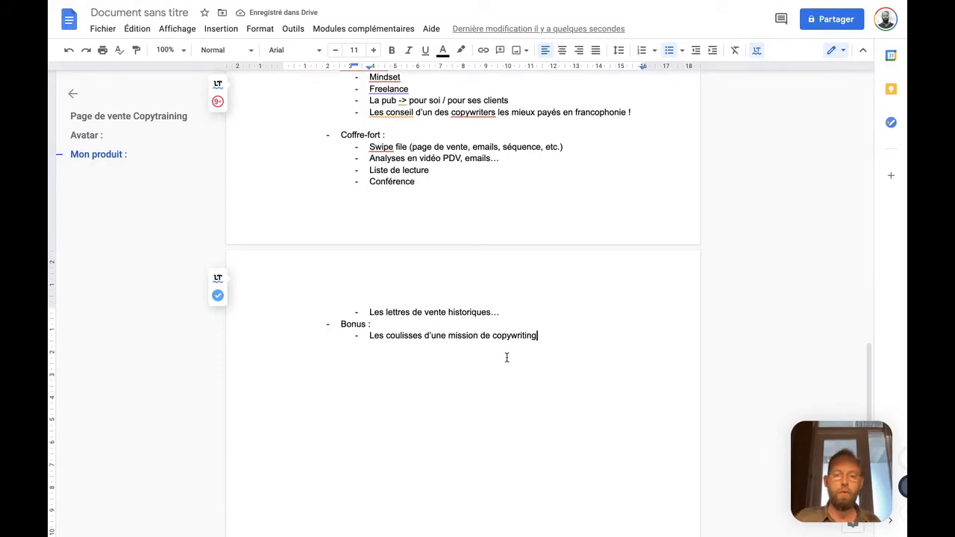
text(.)
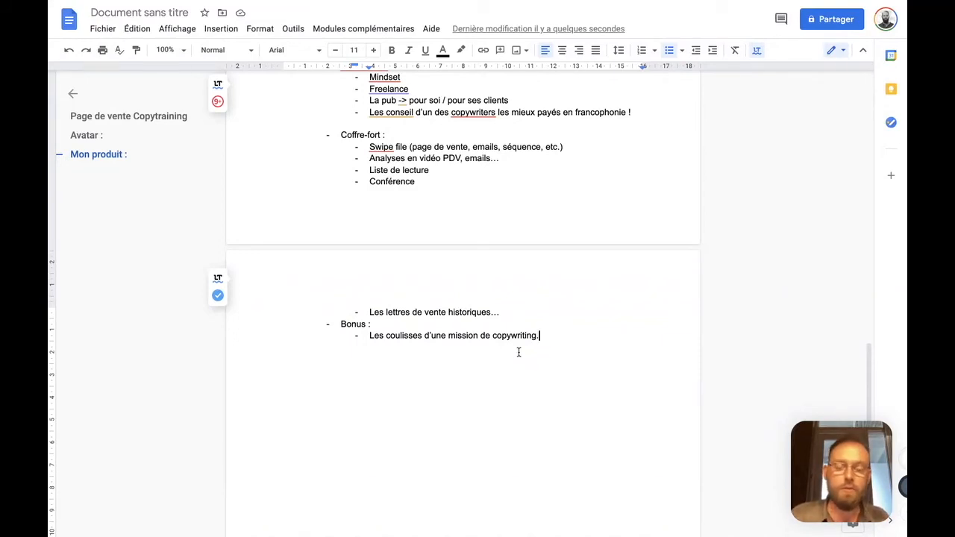
Add a second bonus sub-item reading "Etudes de cas…"
key(Return)
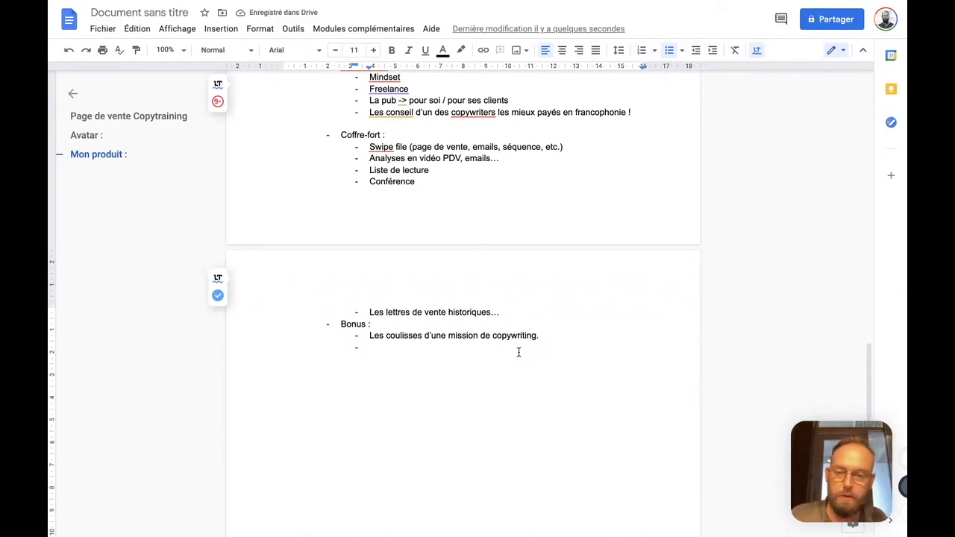
text(Etudes de cas)
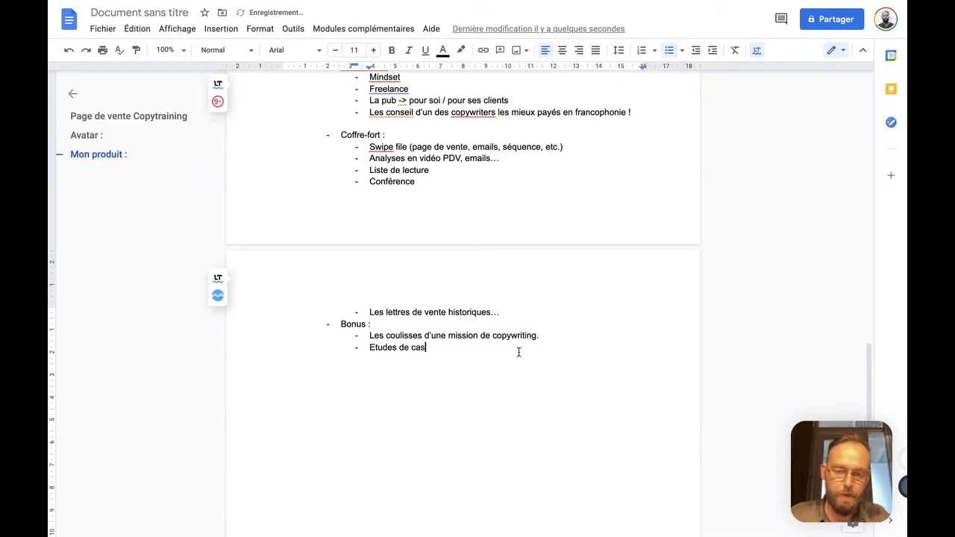
text(...)
Add the item "Eligible aux financements CPF" at the same list level as "Bonus :"
key(Return)
key(shift+Tab)
text(Fi)
key(BackSpace)
key(BackSpace)
text(E)
key(BackSpace)
text(Eligible au)
key(BackSpace)
key(BackSpace)
text(aux)
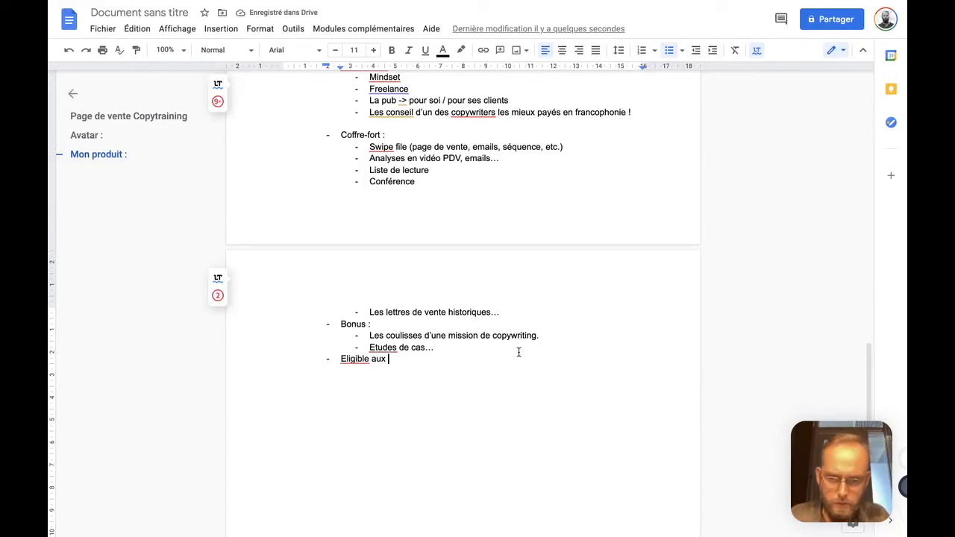
key(shift+Home)
text(Eligible aux financements CPF)
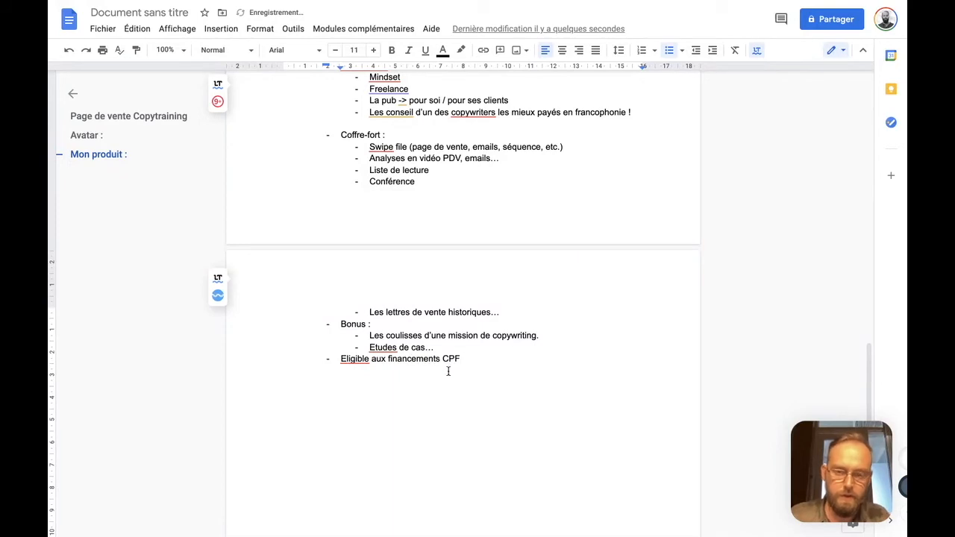
Correct the missing accents with the suggested spellings "Éligible" and "Études" in the last two list items
click(354, 359)
click(367, 416)
click(387, 348)
click(394, 405)
Append "(crédits formation)" to the item about CPF financing
click(485, 358)
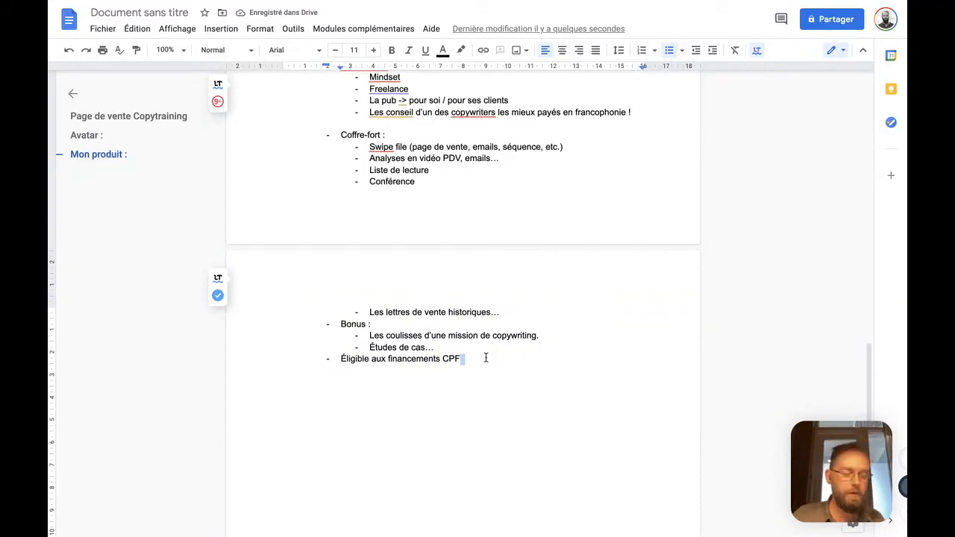
text((crédits formation))
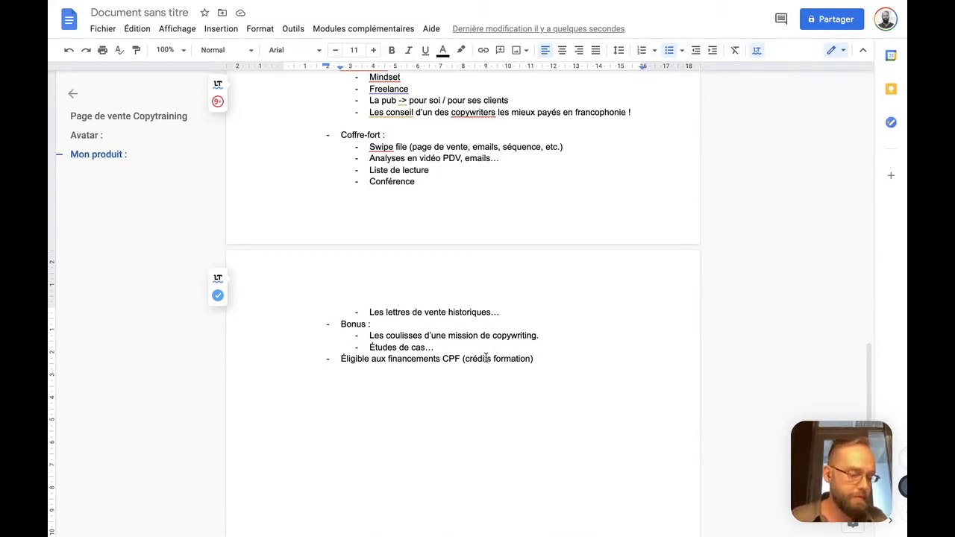
End the product list and insert a horizontal line below it
key(Return)
key(Return)
click(215, 28)
click(231, 133)
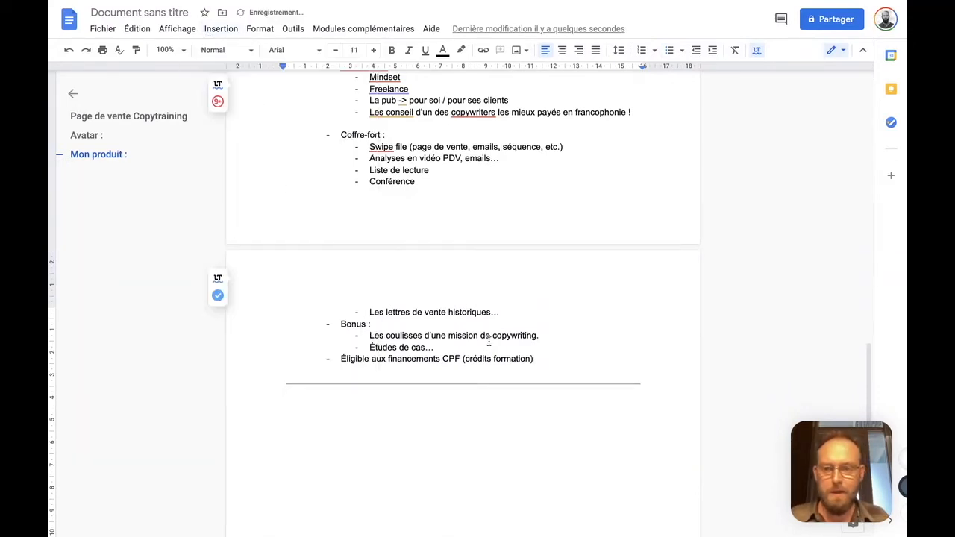
Add the section title "Concurrents :" below the horizontal line
scroll(482, 347, down, 1)
text(Cond)
key(BackSpace)
text(currents :)
key(Return)
Start a dashed list under "Concurrents :" with the item "Marketing Mania : Pas sur la même cible"
text(- )
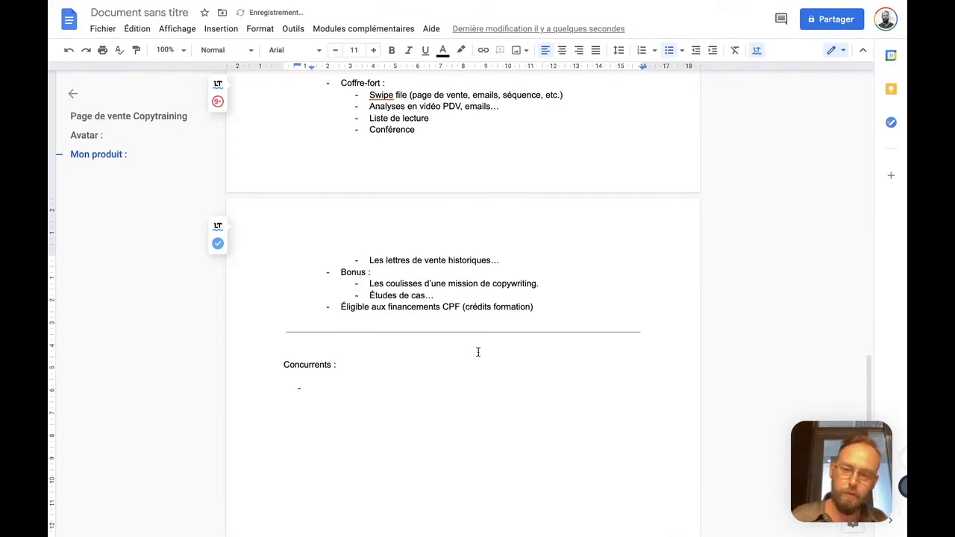
text(M)
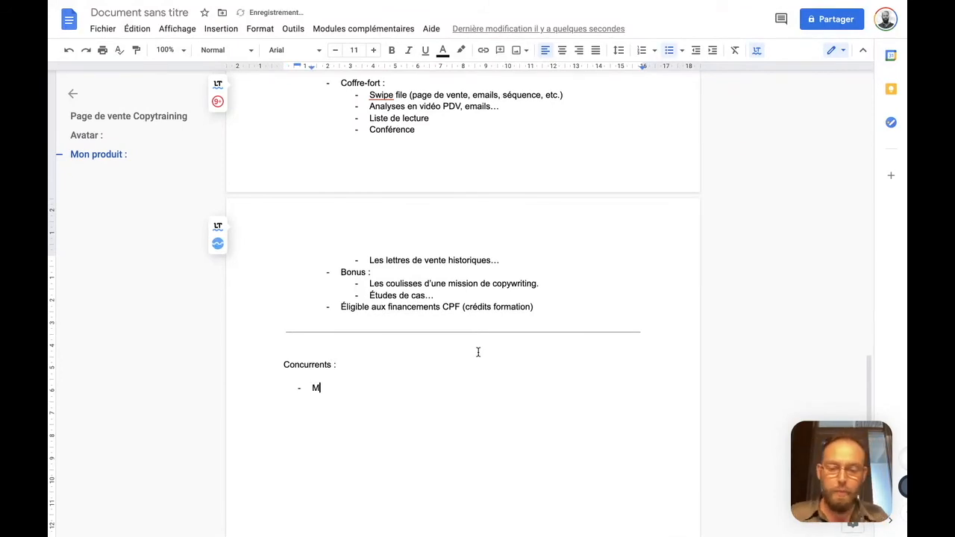
text(arketing Mania : Cop)
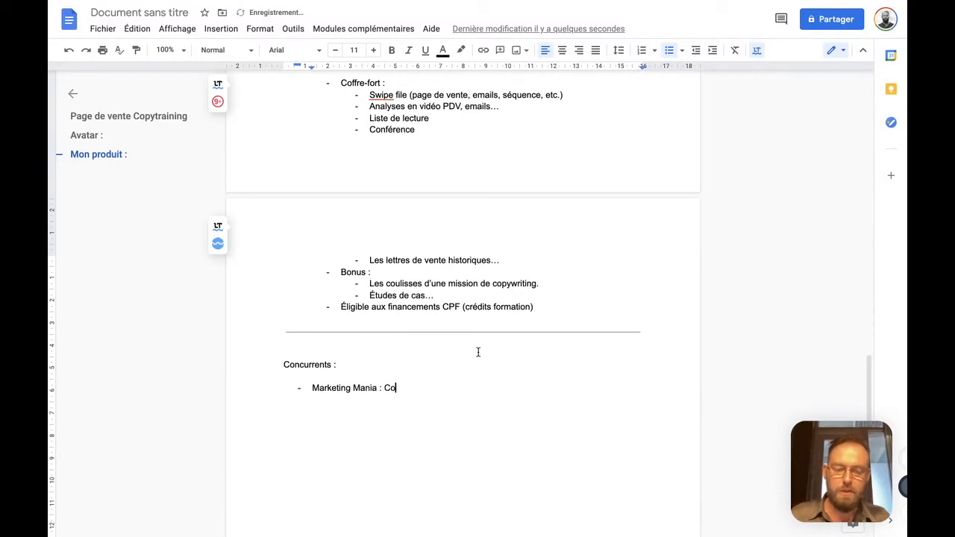
key(alt+shift+Left)
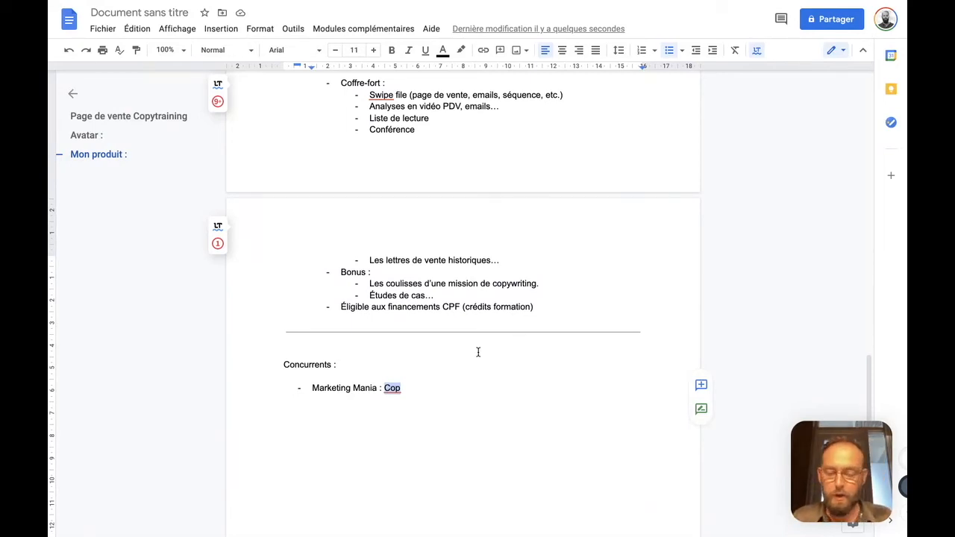
key(alt+shift+Left)
text(Pas sur la même cible)
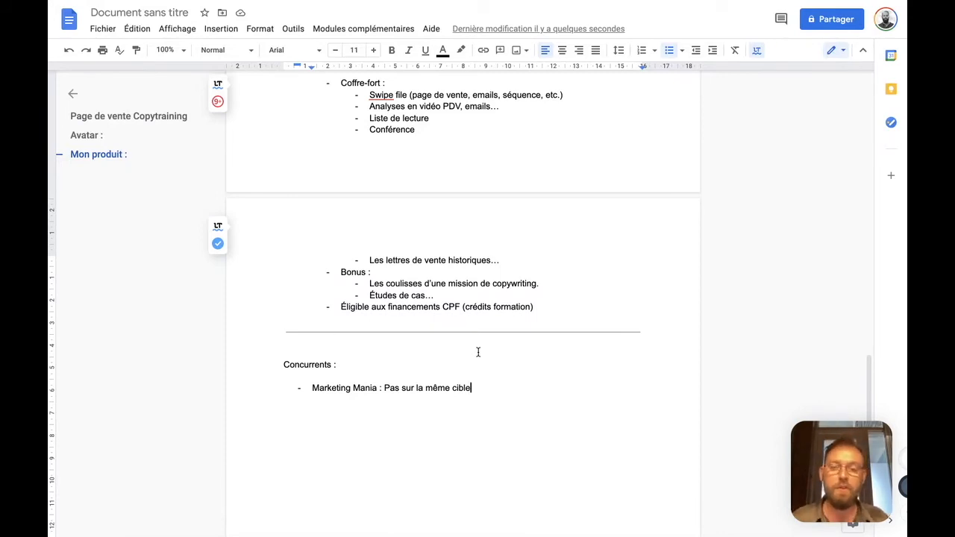
Add the competitor item "Red2Redac : Trouver des différences / des choses que je peux proposer en plus ou en mieux"
key(Return)
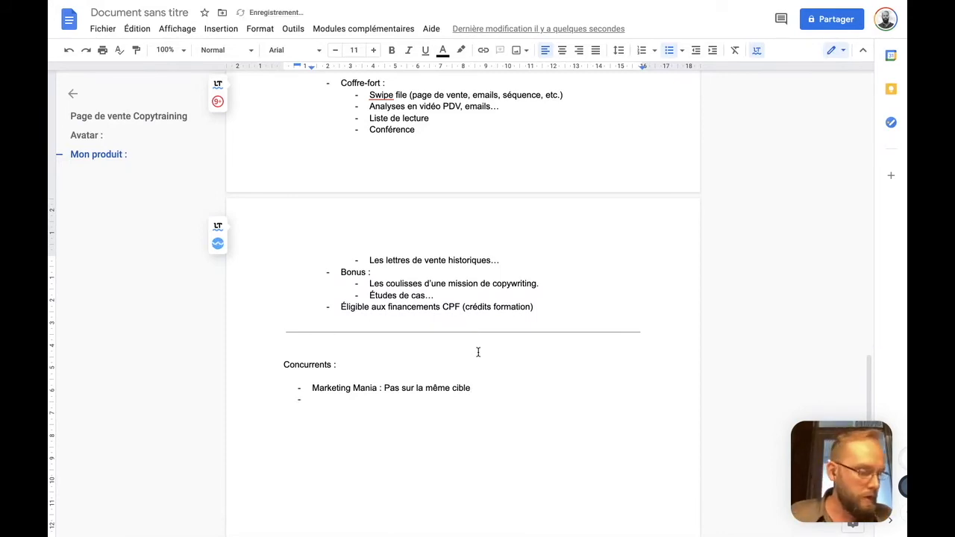
text(Red2)
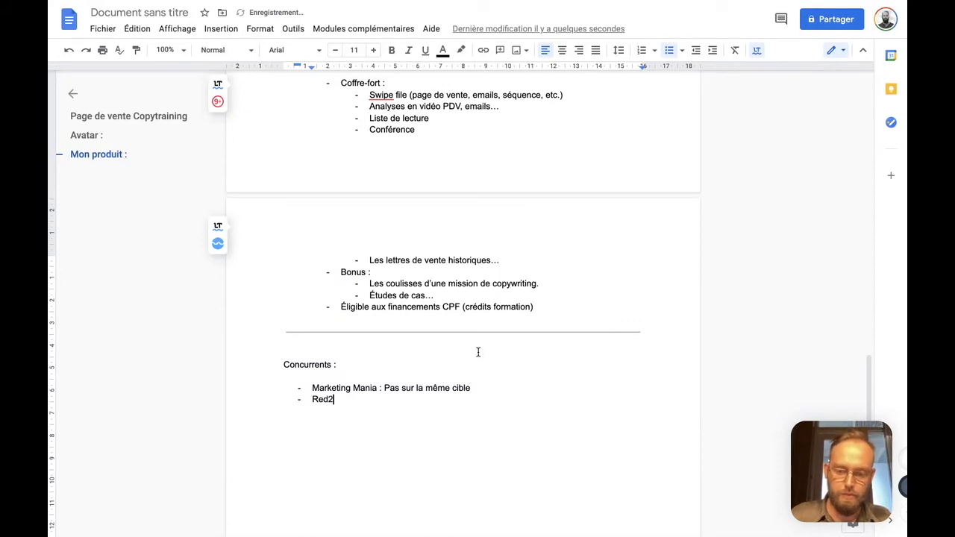
text(Redac : )
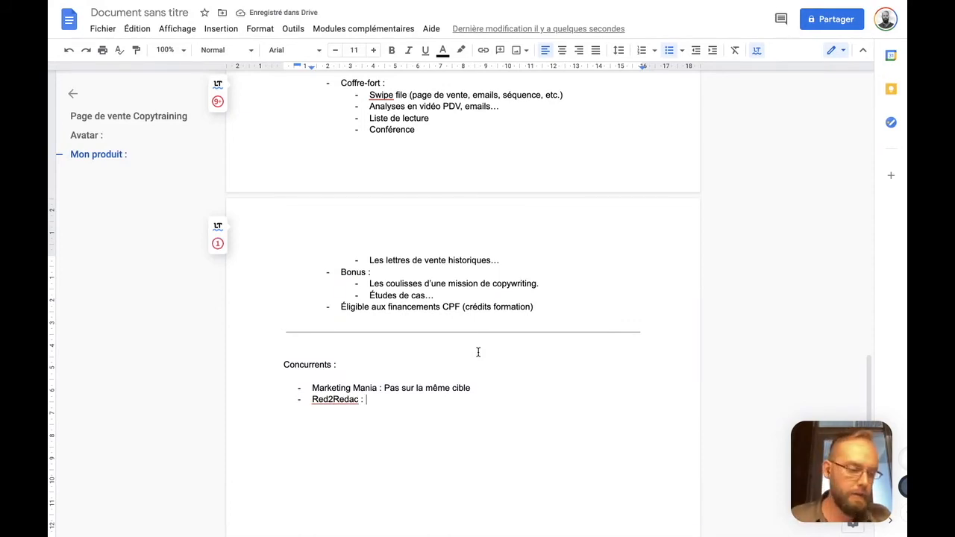
text(Trouver des failles)
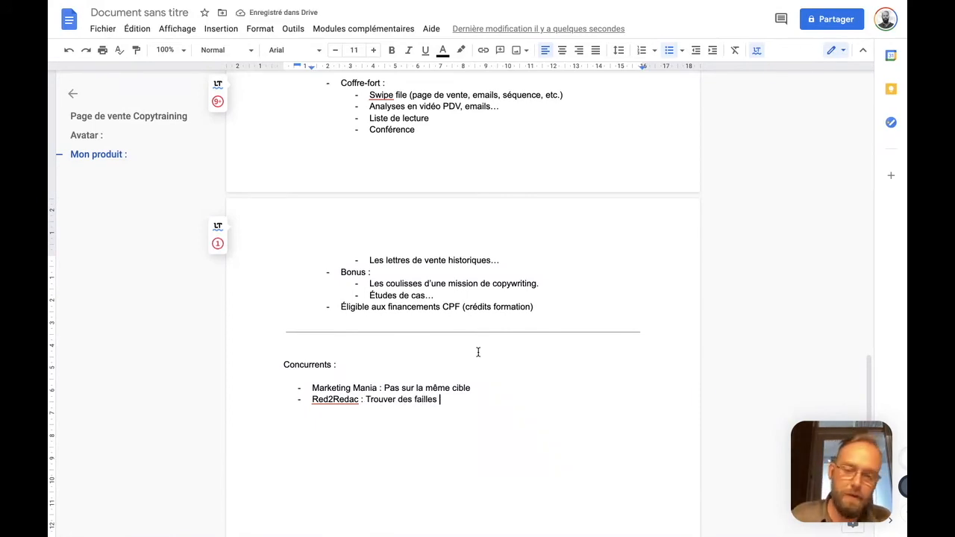
key(ctrl+shift+Left)
text(différences)
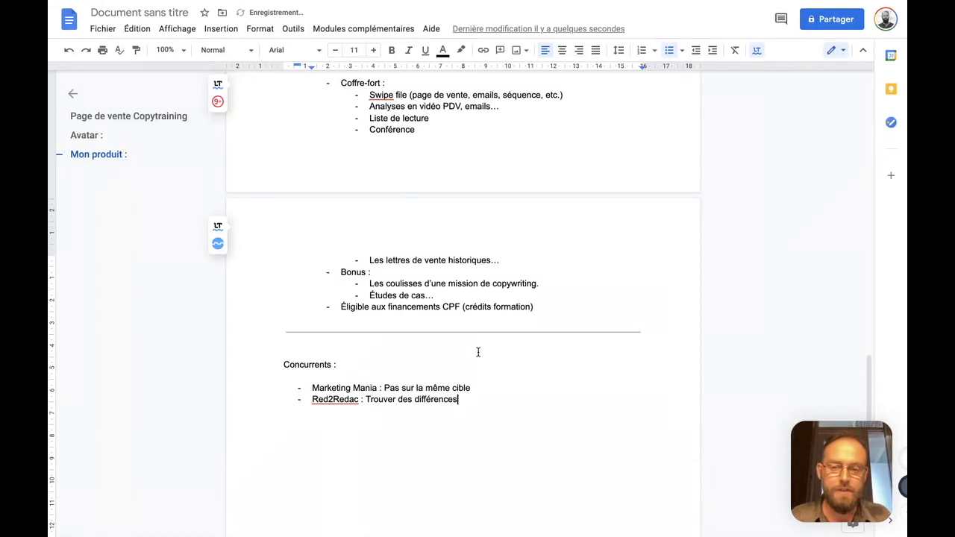
text( / des choses que je peu)
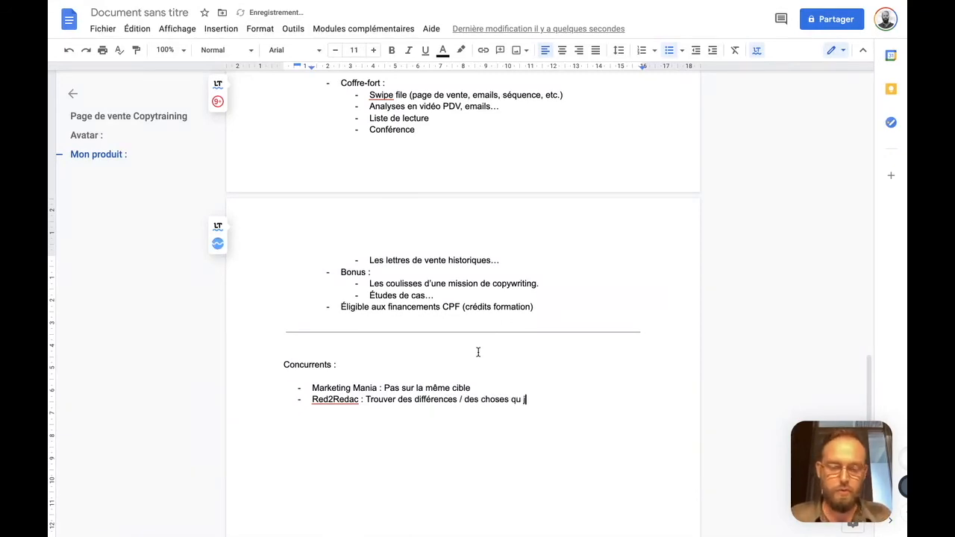
text(x proposer en mi)
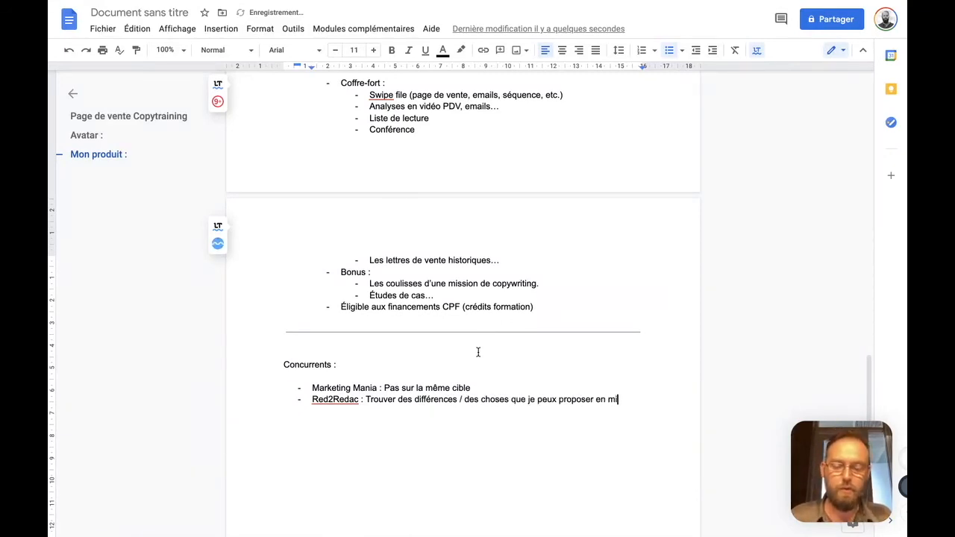
key(BackSpace)
text(plus ou en )
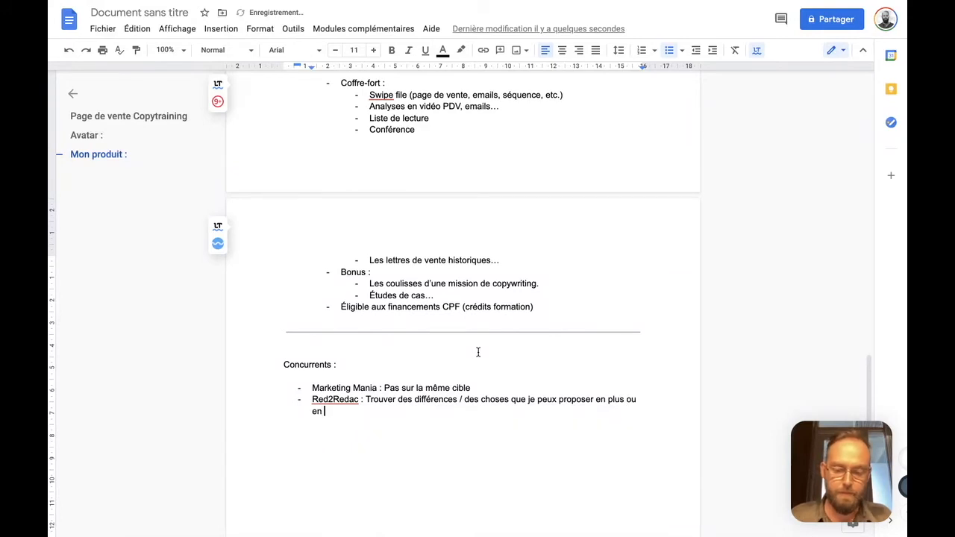
text(mieux ()
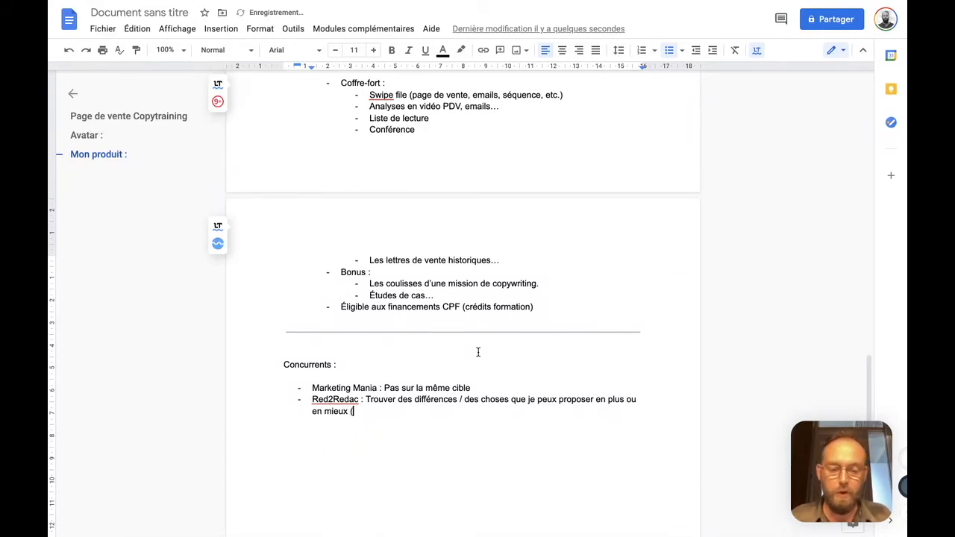
text(Recruter )
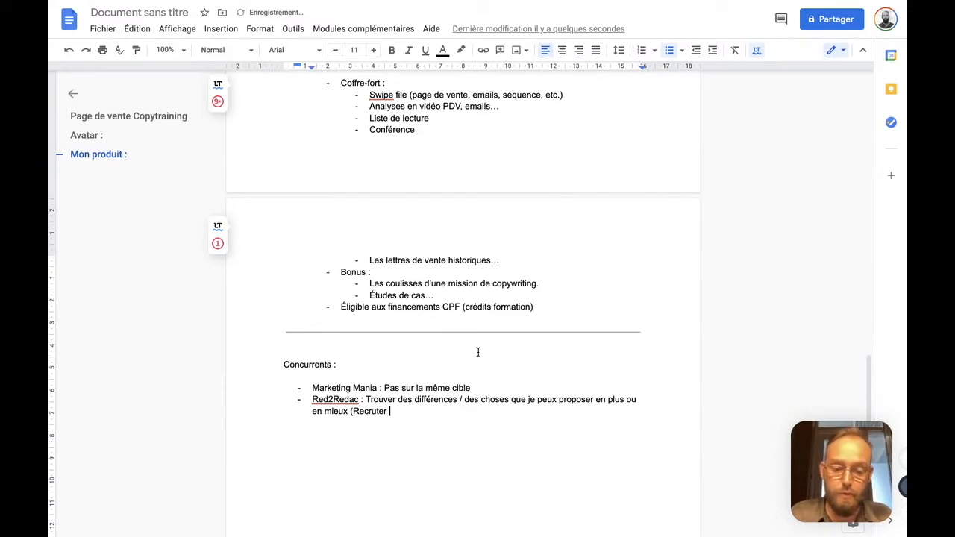
text(un élève qui a suivi cette formation concurrente. Et lui demander des feedbacks en suivants ma formation))
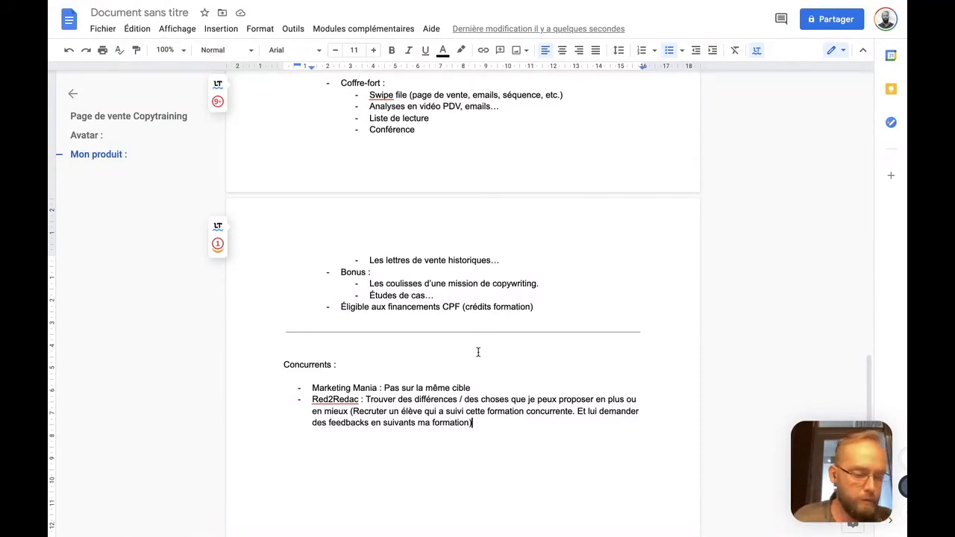
End the competitor list and insert a horizontal line below it
key(Return)
key(Return)
click(221, 28)
click(256, 189)
scroll(390, 301, down, 3)
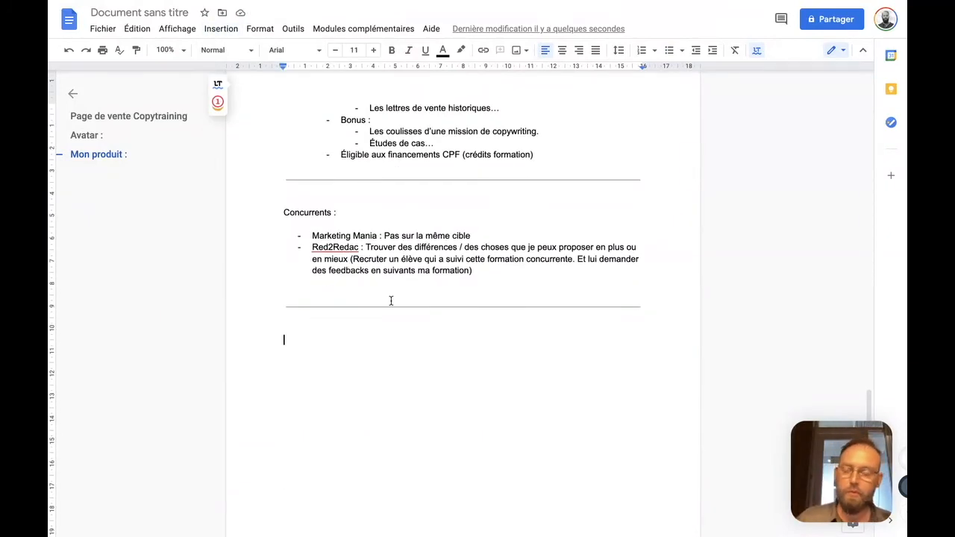
Add the section title "Angles possibles :" below the new horizontal line
text(Angles possibles :)
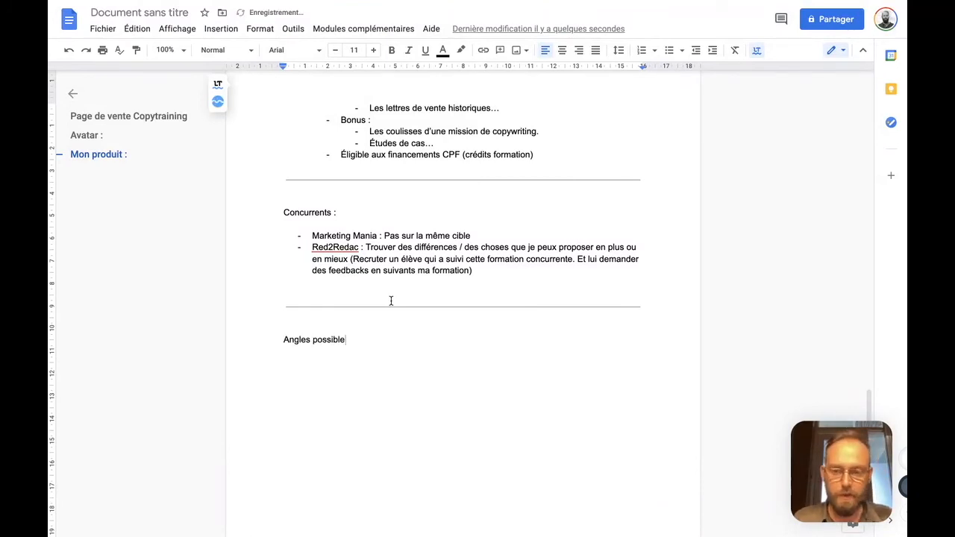
Start a dashed list under "Angles possibles :" with the item "Comment très bien gagner sa vie"
key(Return)
key(Return)
text(- )
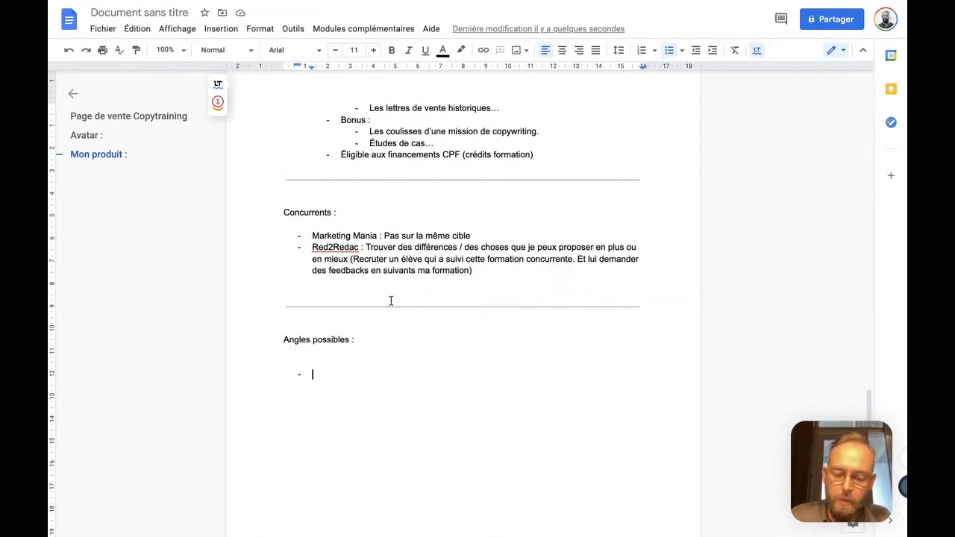
text(Comment gagner )
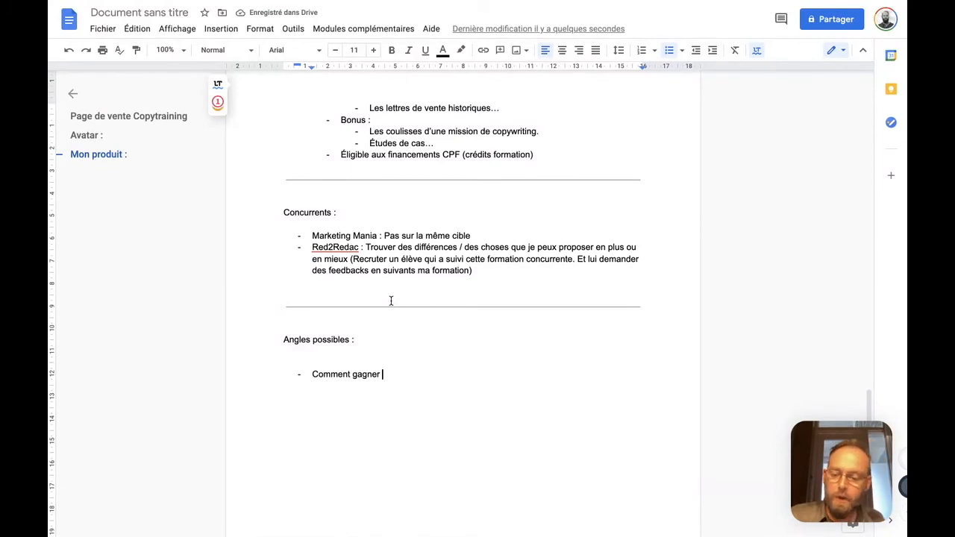
text(très)
key(alt+shift+Left)
key(alt+shift+Left)
key(BackSpace)
text(très bien gagner sa )
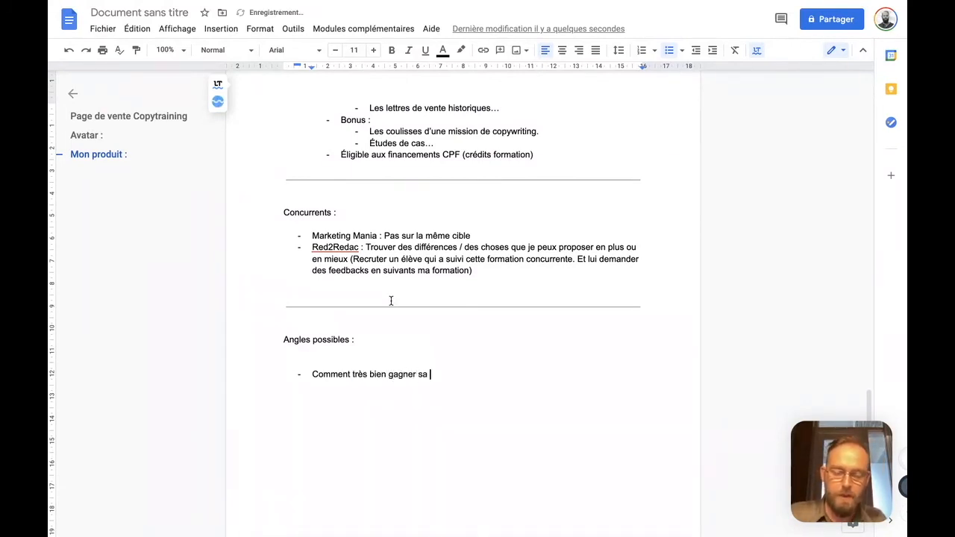
text(vie etn vas)
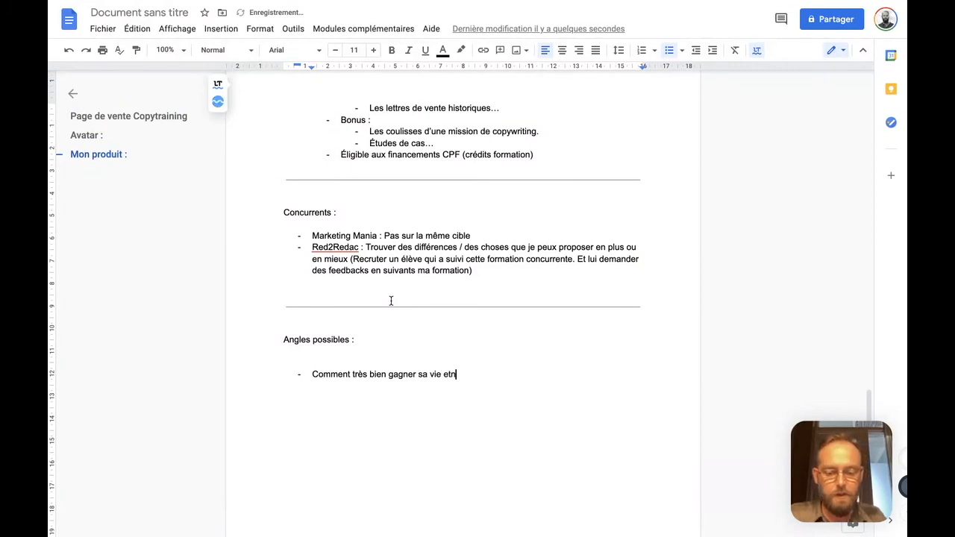
Complete the first angle with "en voyageant toute l'année", correcting the typos in the wording
key(BackSpace)
key(BackSpace)
text(oyagean)
text( toute l'année)
click(452, 375)
key(Escape)
key(BackSpace)
text(voyageant)
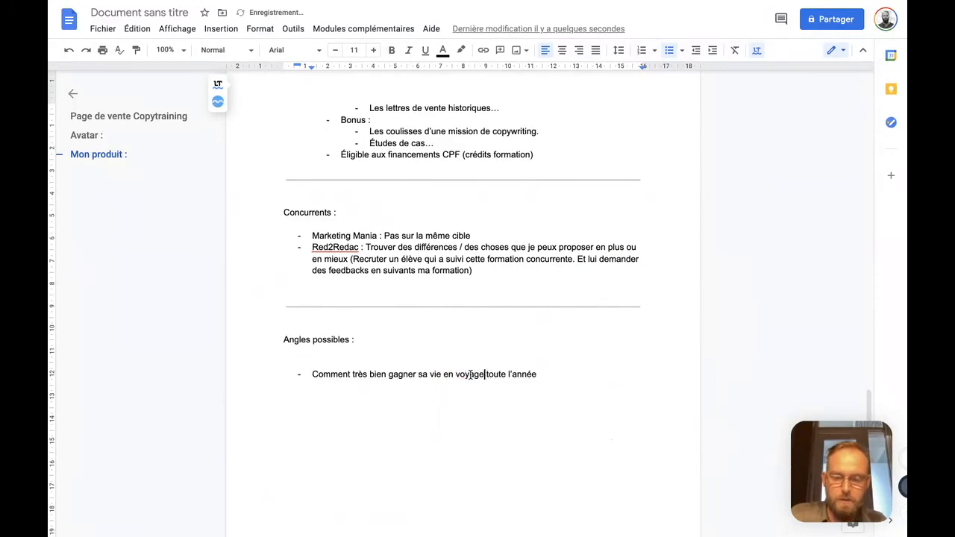
key(Right)
key(Right)
key(Right)
key(Right)
key(Right)
key(Right)
key(Right)
key(Right)
key(Right)
key(Right)
key(Right)
key(Right)
key(Right)
key(Right)
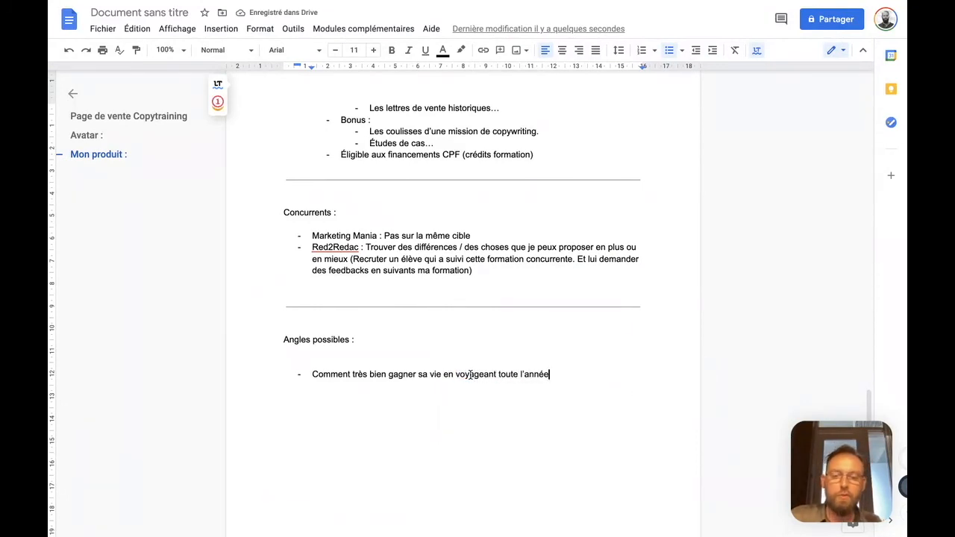
Append "(opportuniste)" to the first angle and add an empty list item below it
key(shift+Home)
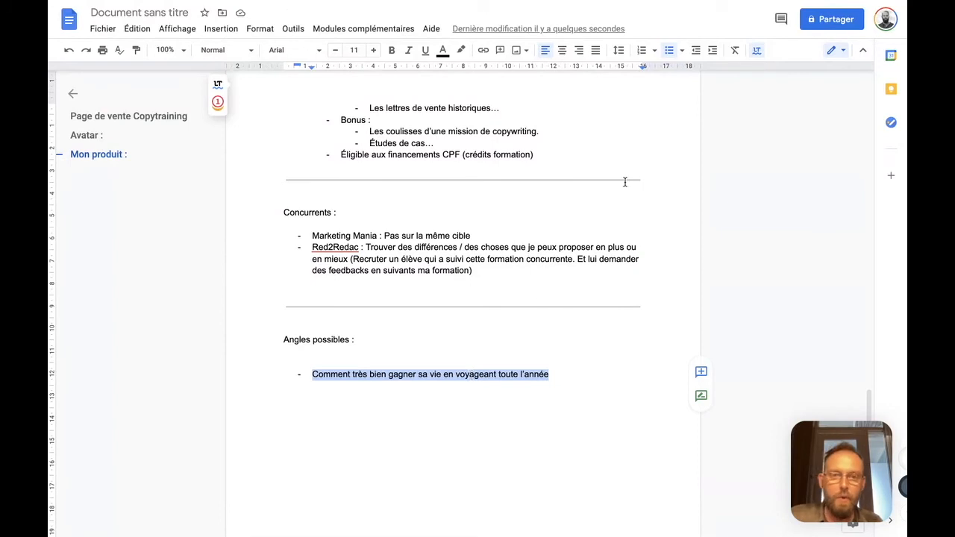
click(574, 379)
key(Return)
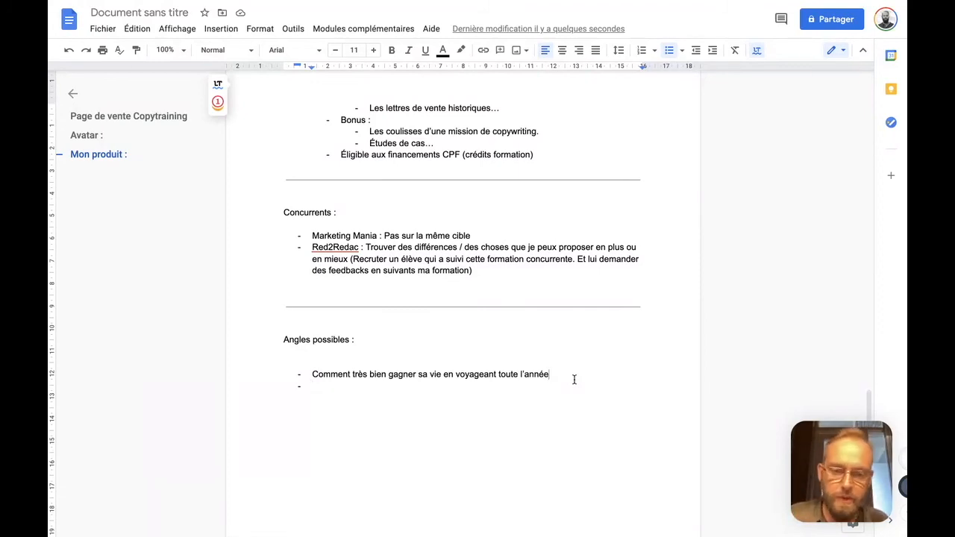
text((opportuniste) )
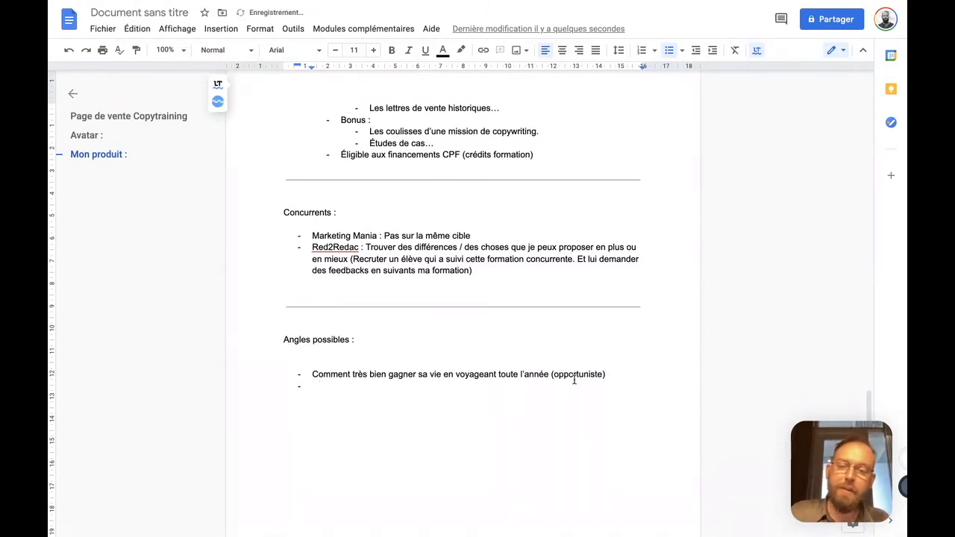
text(Ruée vers l'or ()
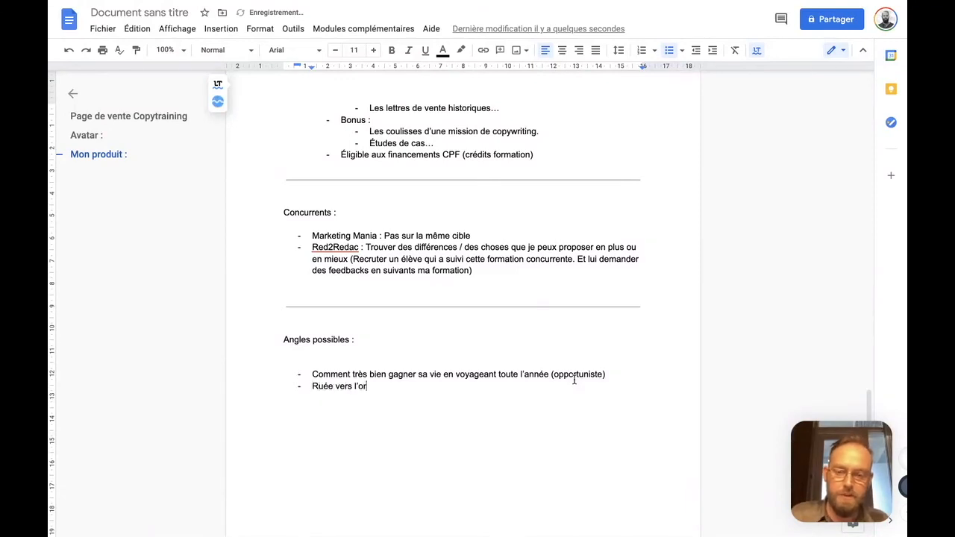
text(opportuniste))
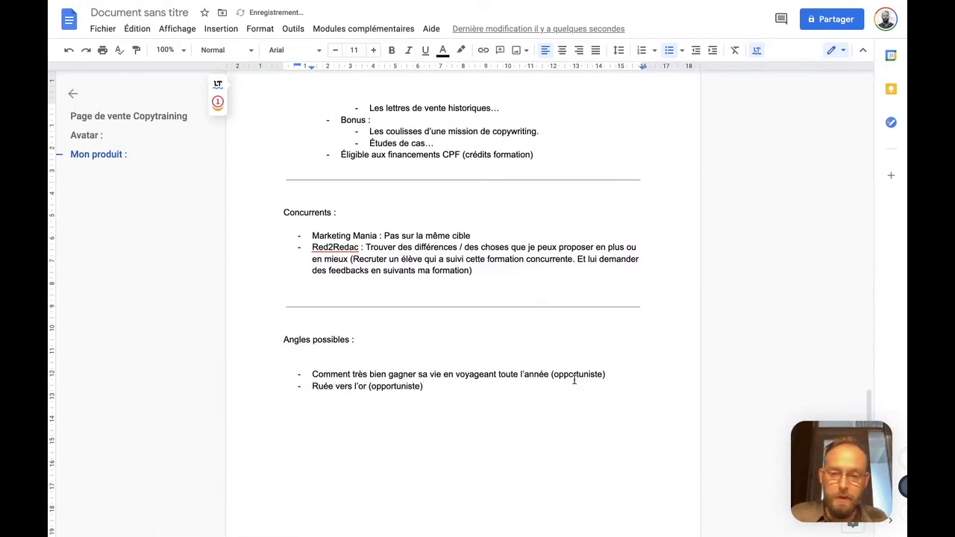
Write "Ruée vers l'or (opportuniste)" as the second angle, without a trailing space, and add an empty item below it
key(Return)
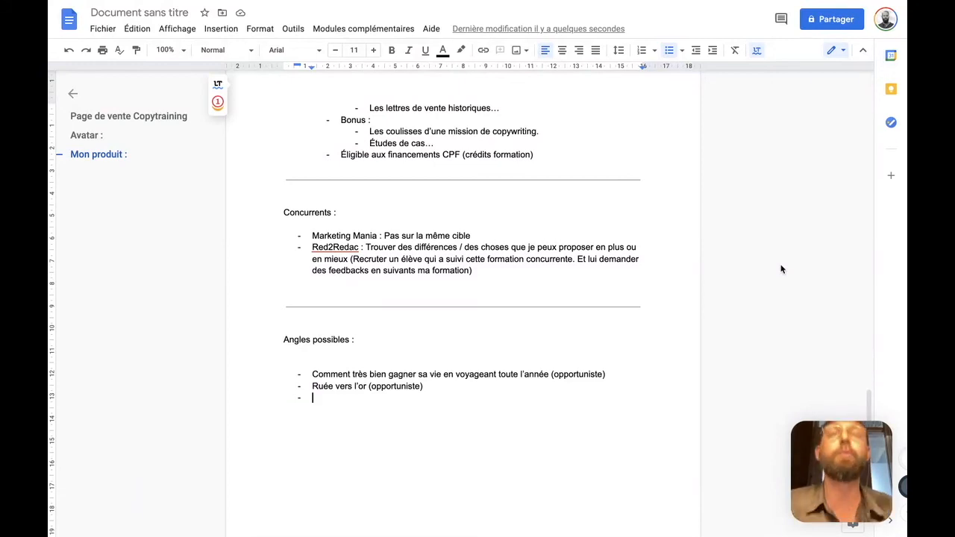
key(Left)
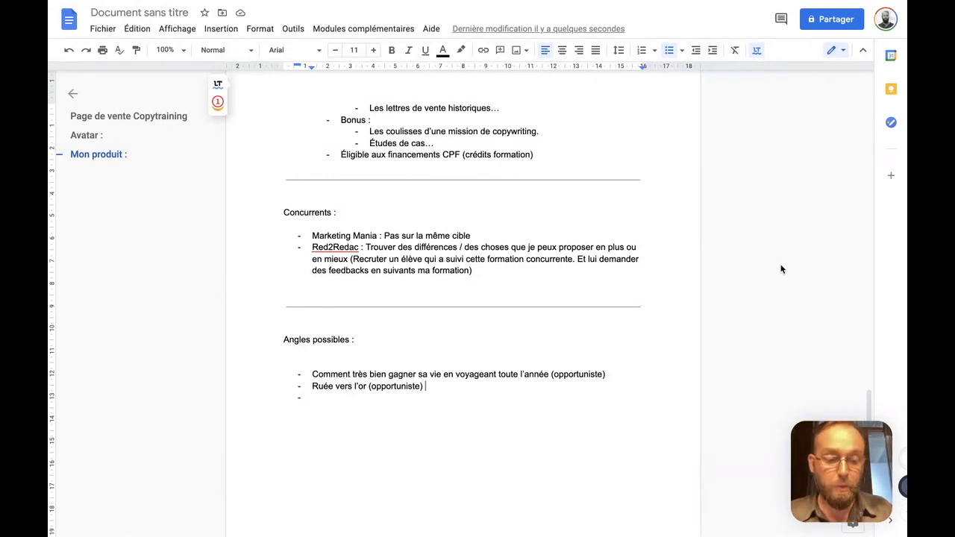
key(BackSpace)
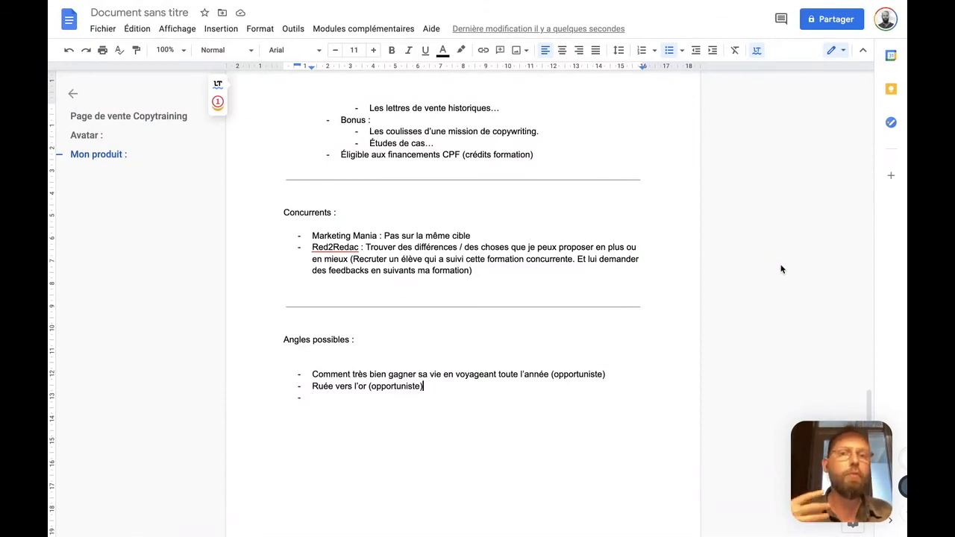
key(Down)
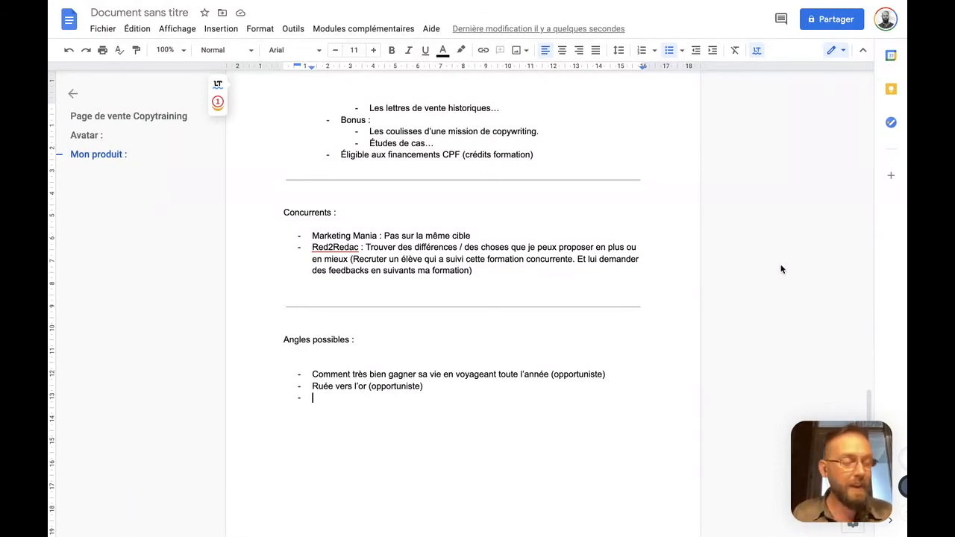
Write the third angle "Comment je suis passé de banquier à copywriter. Comment je me suis reconverti"
text(Comment je suis pa)
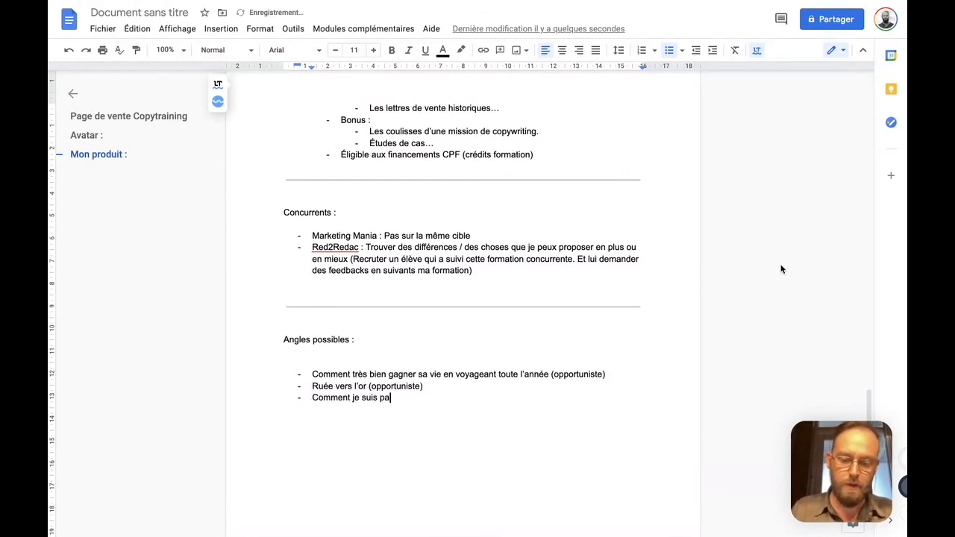
text(ssé de banquier)
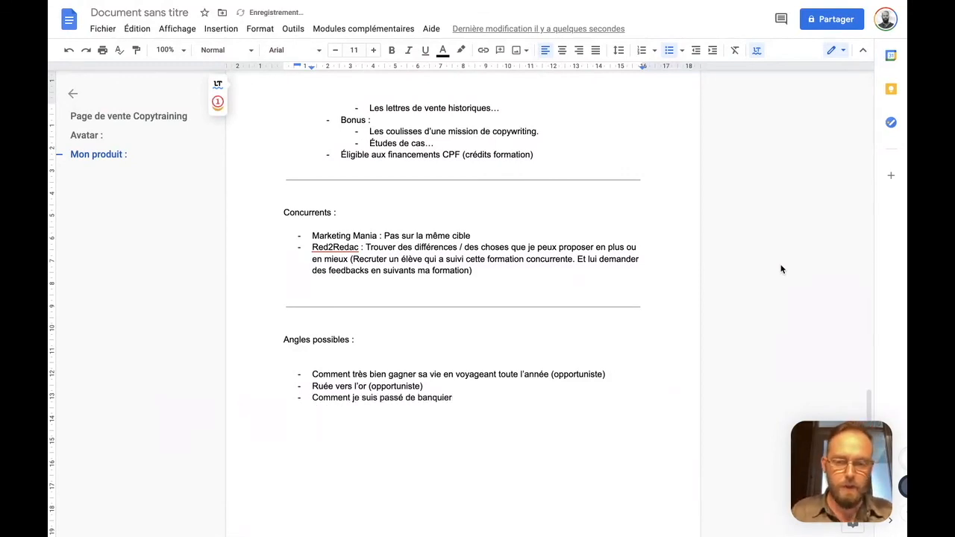
text( à )
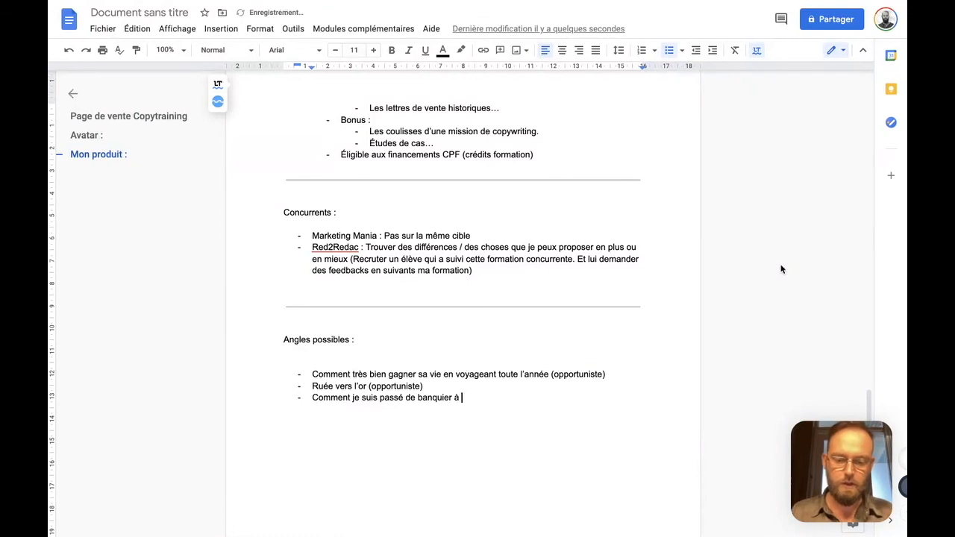
text(copywriter)
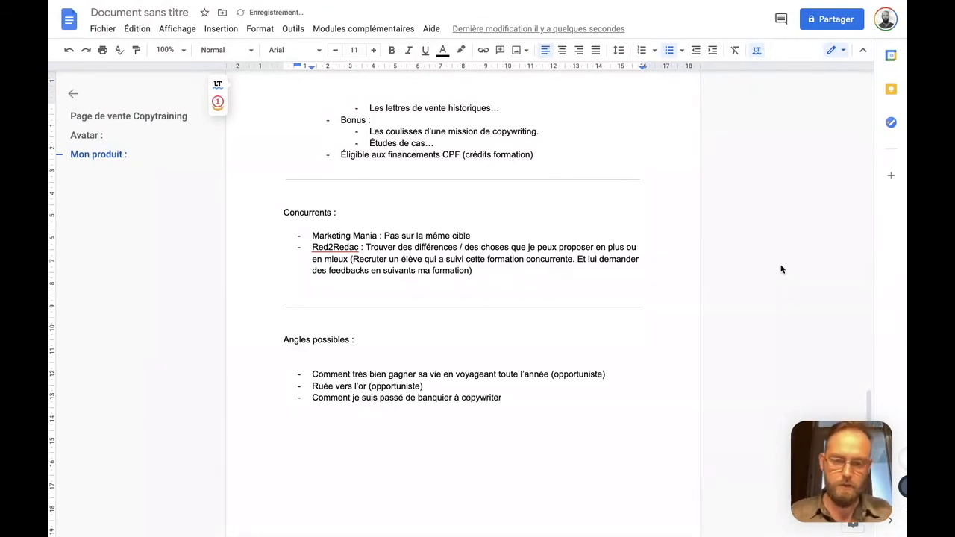
text(. C)
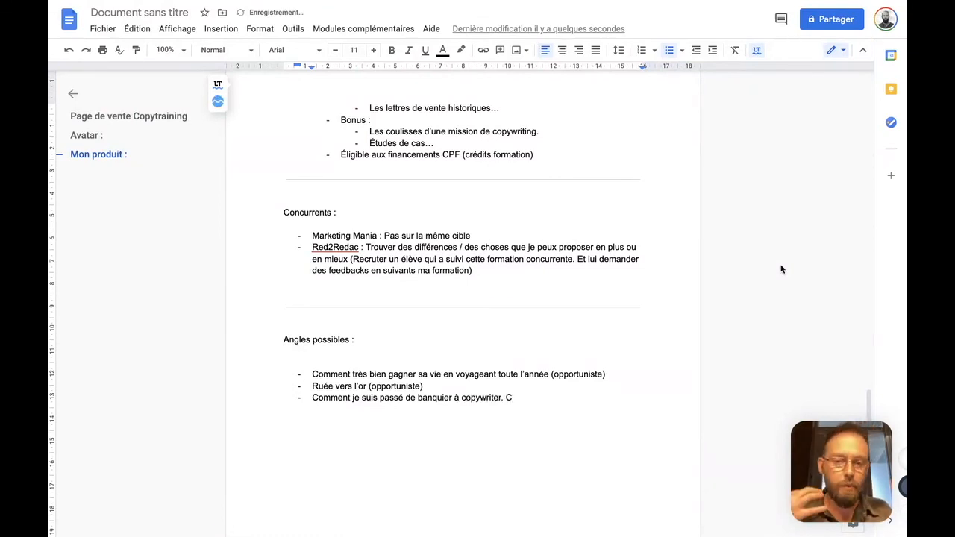
text(omme)
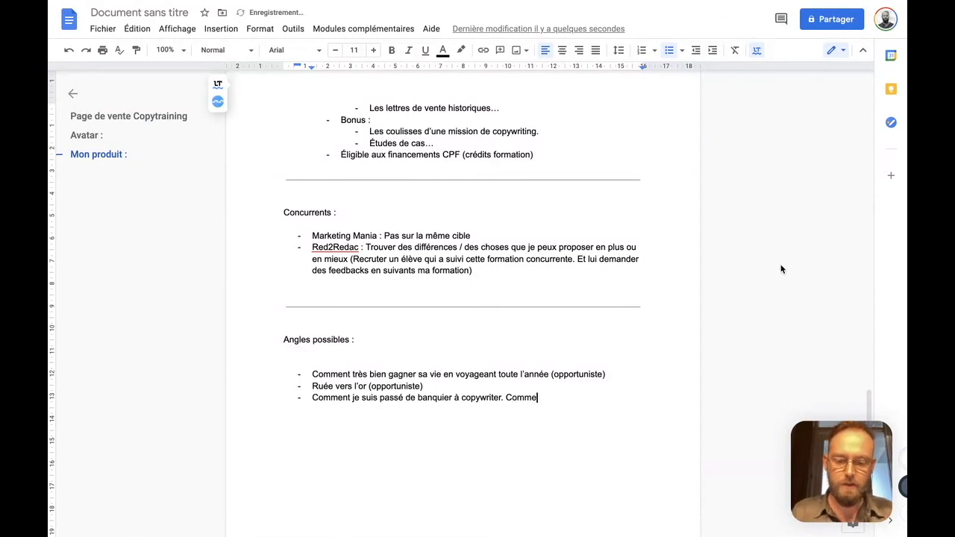
text(nt je me suis reconverti)
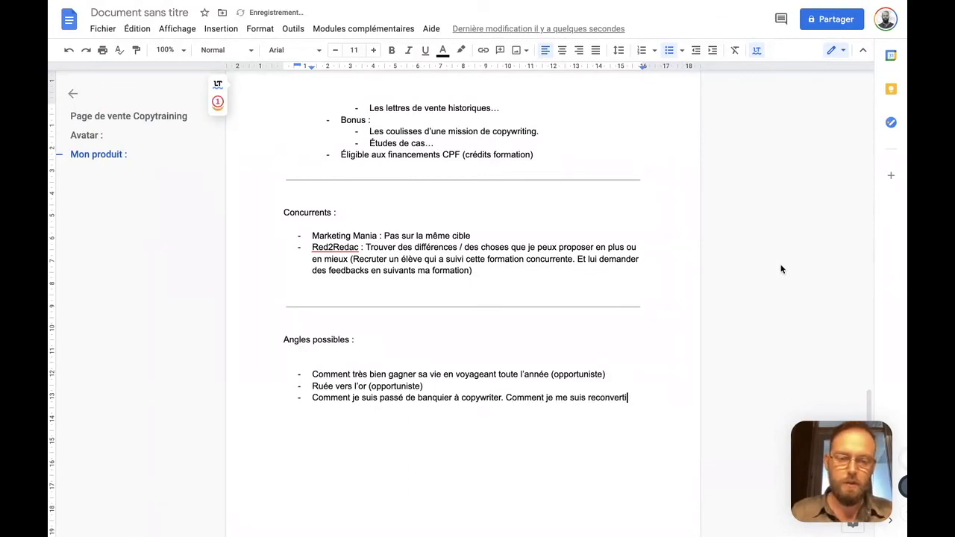
Replace "je me suis reconverti" in the third angle with "j'ai géré ma reconversion."
key(alt+shift+Left)
key(alt+shift+Left)
key(alt+shift+Left)
key(alt+shift+Left)
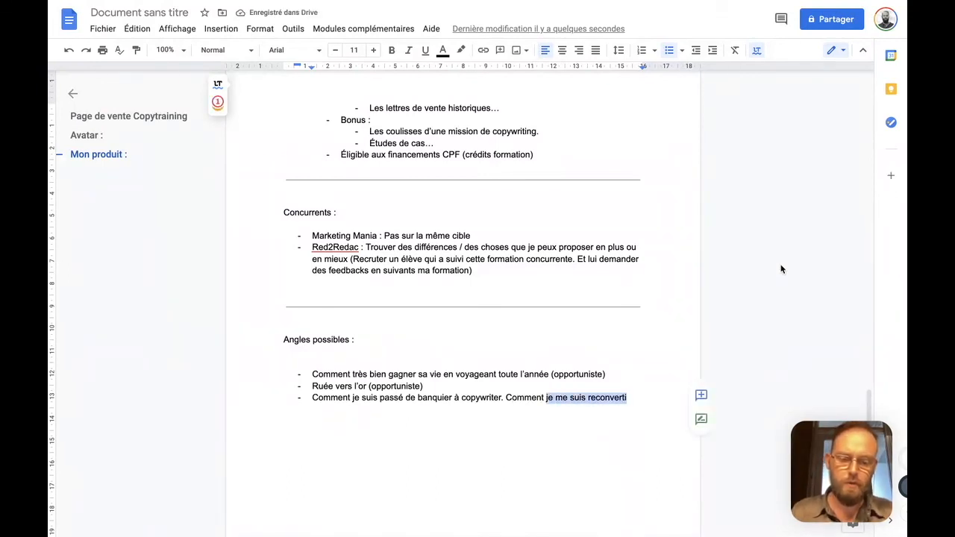
text(j'ai géré pe)
key(BackSpace)
key(BackSpace)
text(ma reconversion. Comment )
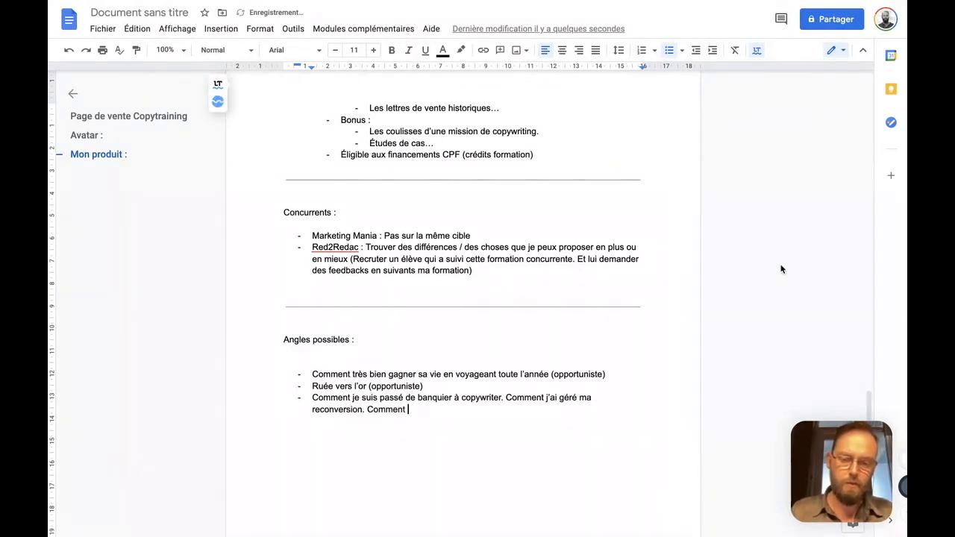
text(j'ai multiplié mon)
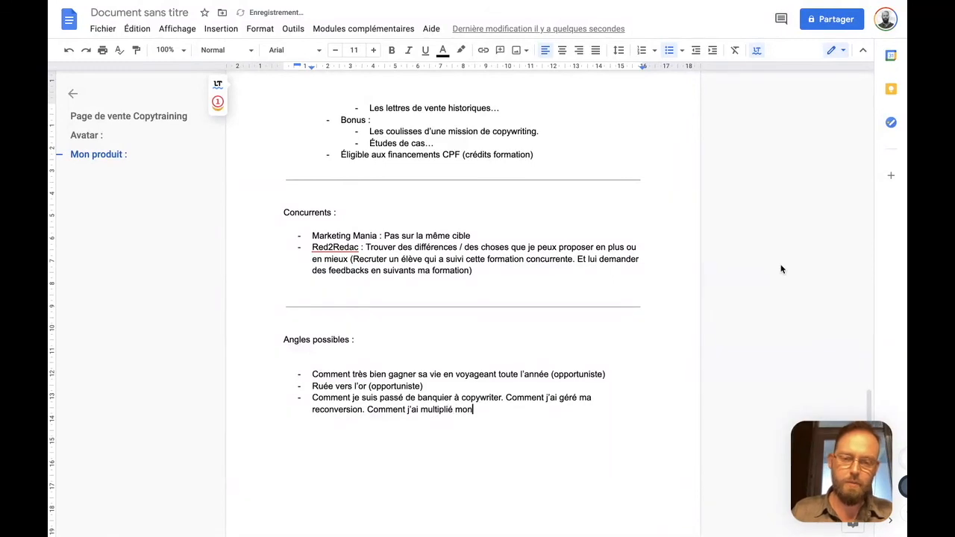
key(alt+shift+Left)
key(alt+shift+Left)
key(alt+Left)
key(alt+shift+Left)
key(BackSpace)
key(alt+shift+Right)
key(alt+shift+Right)
key(alt+shift+Right)
key(BackSpace)
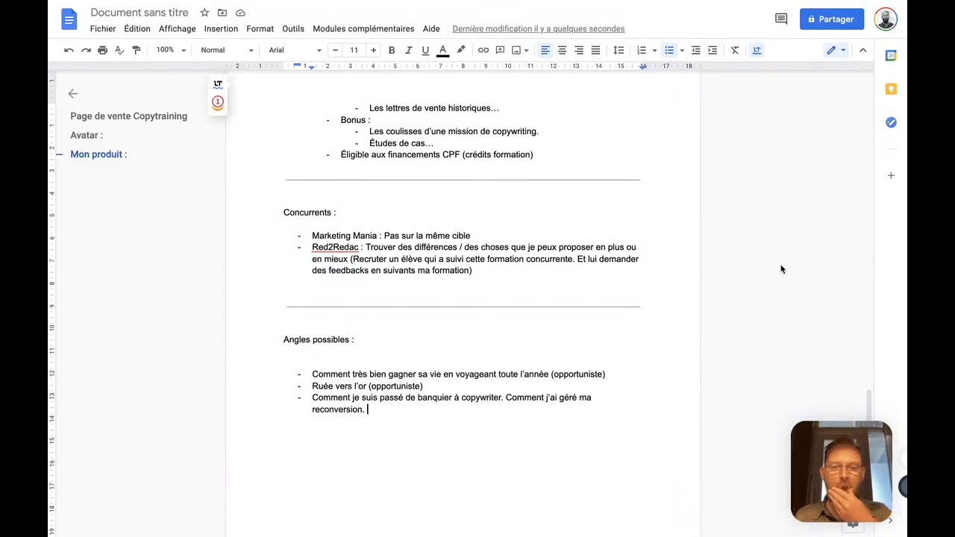
Add "Comment le copywritnig m'a permis de multiplier mes revenus et de travailler en voyageant toute l'année" to the third angle
text(Comment le copywritnig m'a pa)
key(BackSpace)
text(ermei)
key(BackSpace)
key(BackSpace)
text(is de multiplier mes revenus et de travailler en voyageant toute l'année)
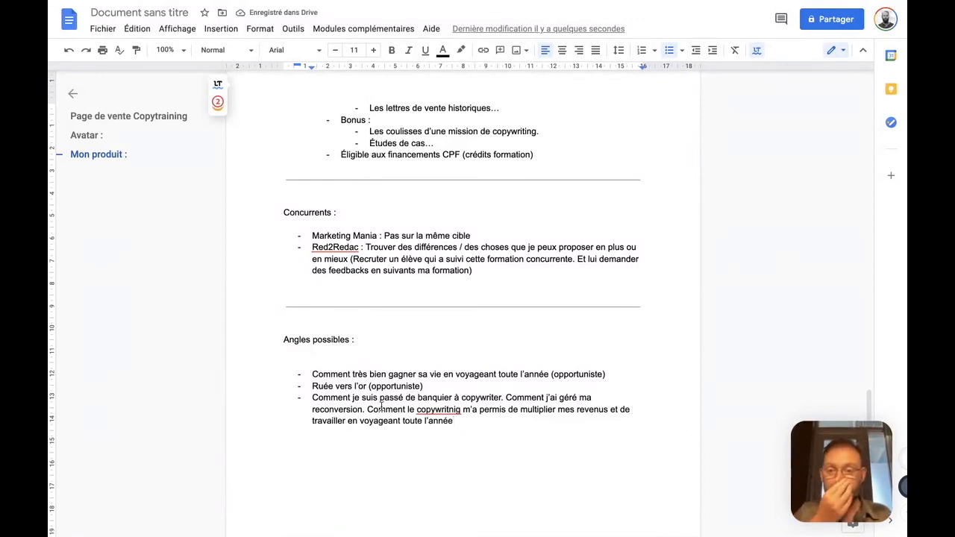
End the third angle's sentence with a period and append "-> Sans paraître vendeur de rêve.", correcting the typos in the wording and the arrow
drag(312, 397, 455, 421)
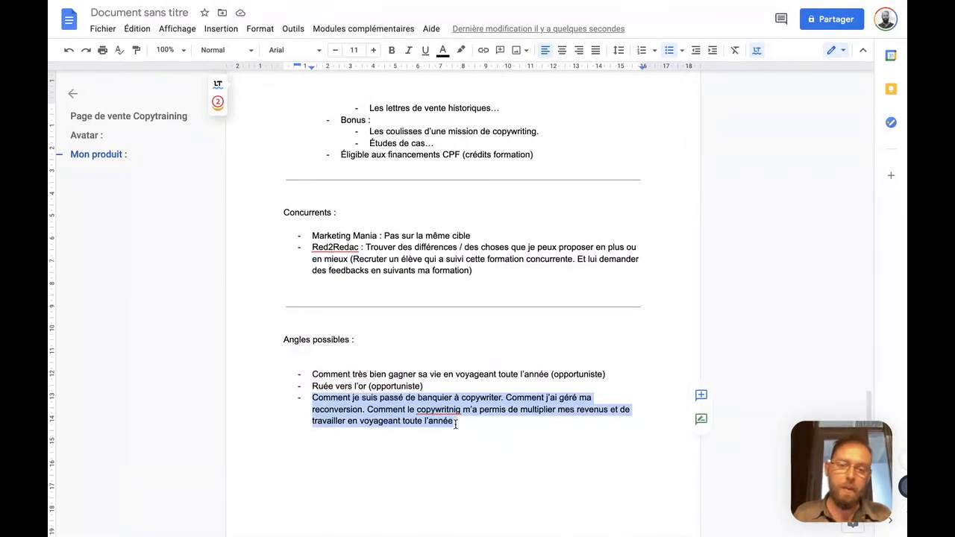
click(456, 424)
text(. _> )
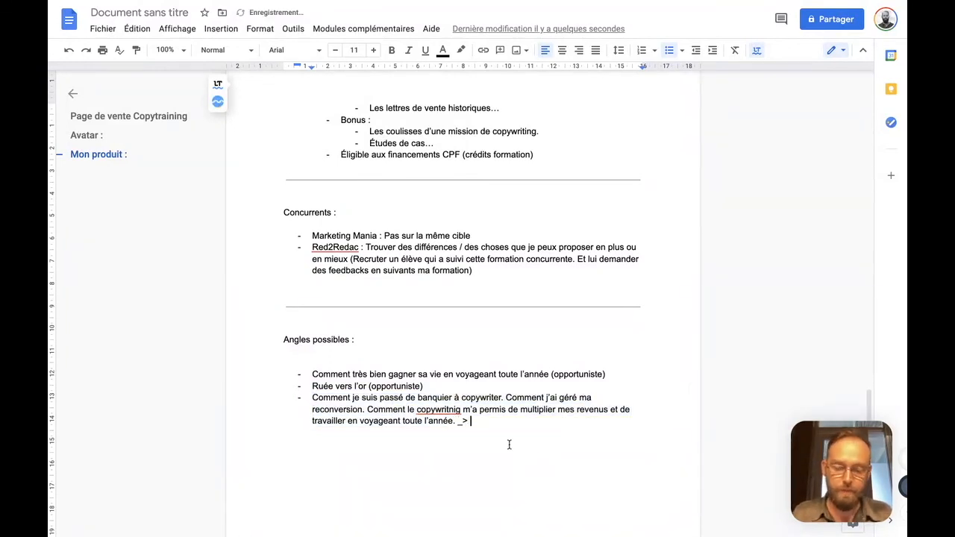
text(Sans paraître venderu)
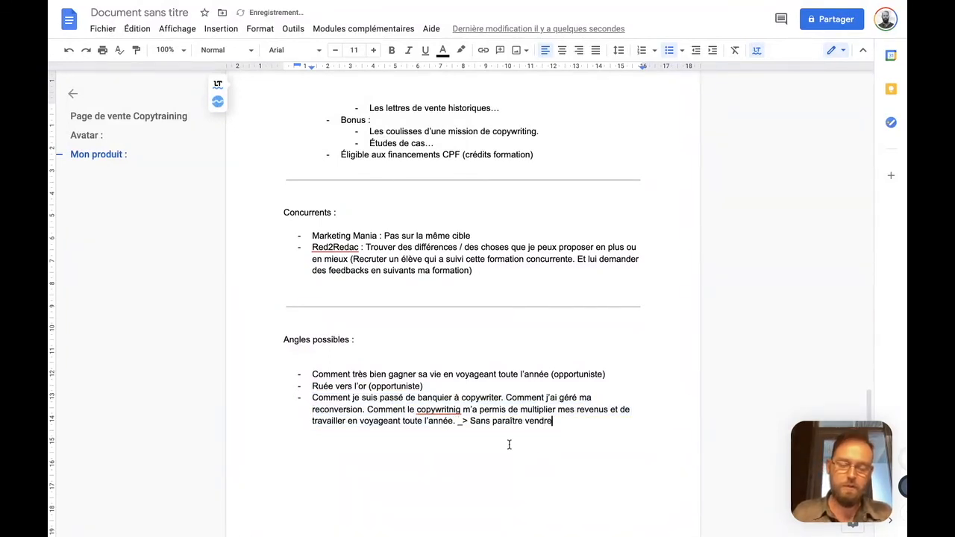
key(BackSpace)
key(BackSpace)
key(BackSpace)
text(ur de rêve.)
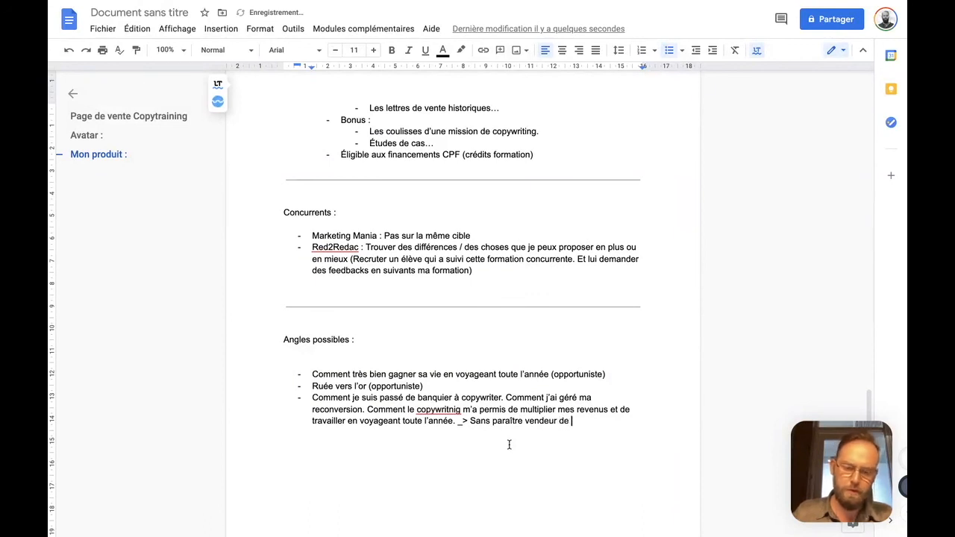
key(alt+Left)
key(alt+Left)
key(alt+Left)
key(alt+Left)
key(alt+Left)
key(alt+Left)
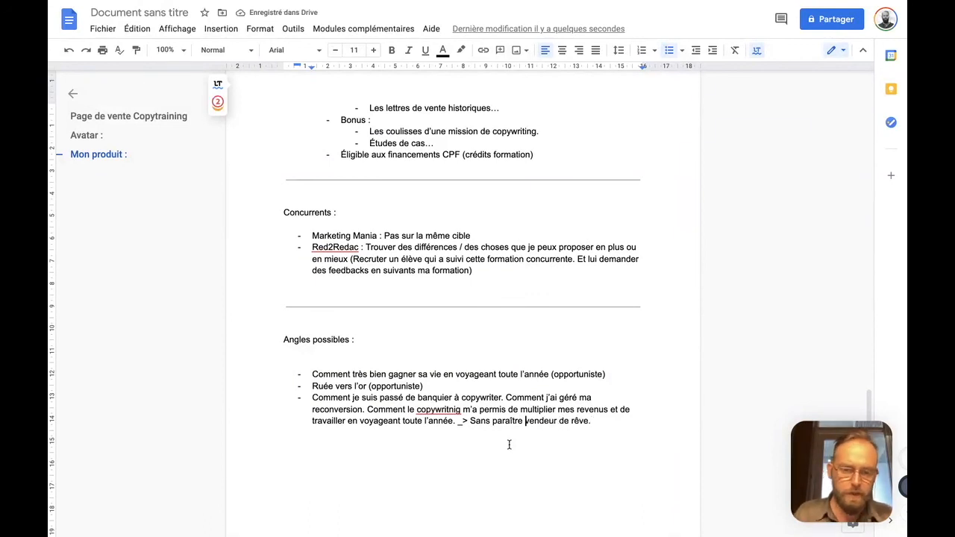
key(BackSpace)
text(-)
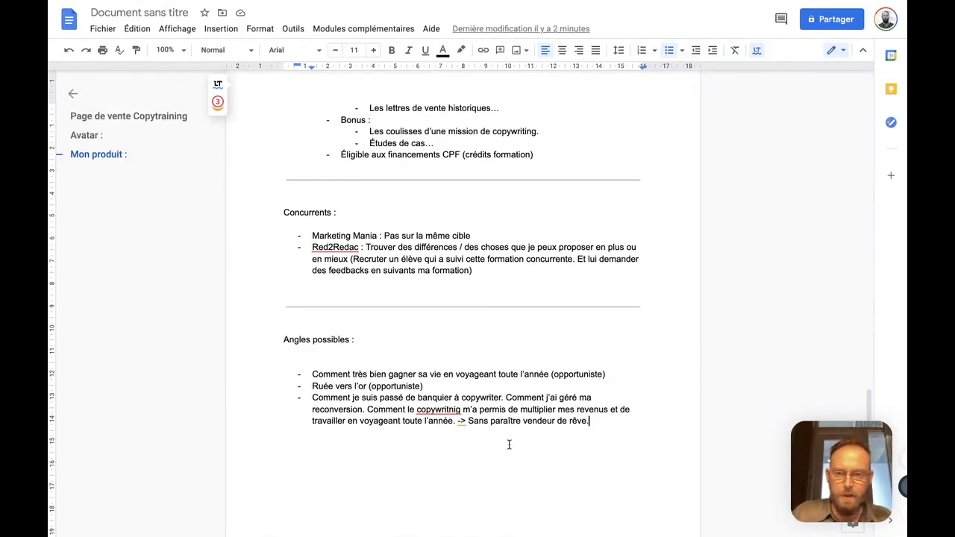
scroll(509, 445, up, 15)
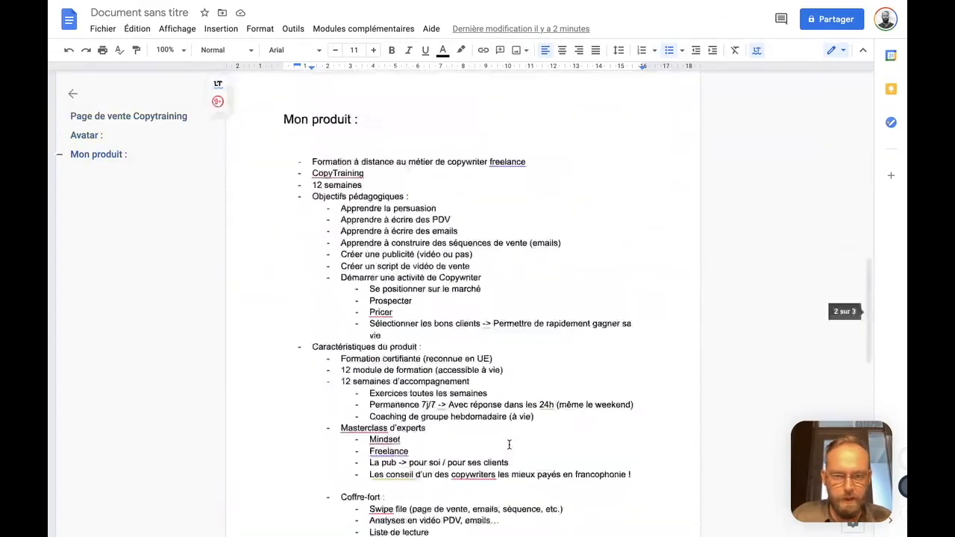
scroll(509, 444, down, 15)
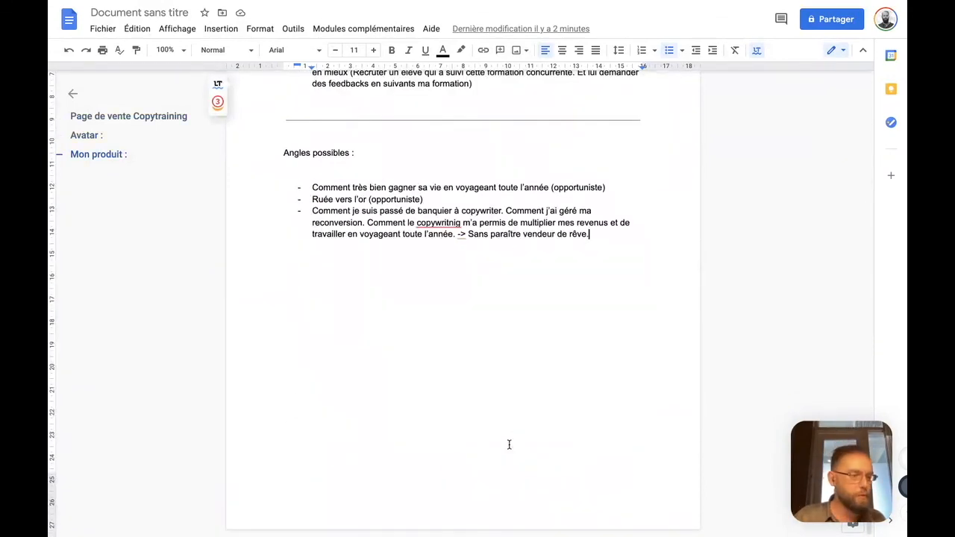